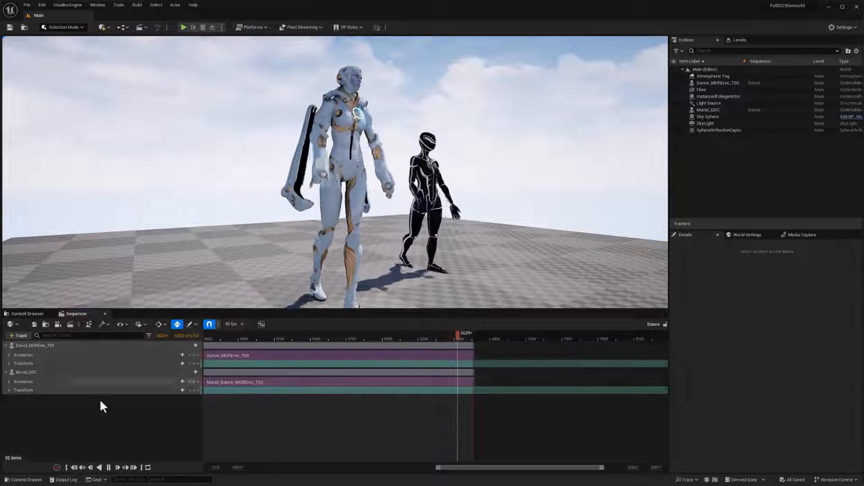
Step: Pause the dance sequence, view the Paragon: Muriel marketplace page in the web browser, and return to Unreal Editor
{"action": "left_click", "coordinate": [108, 467]}
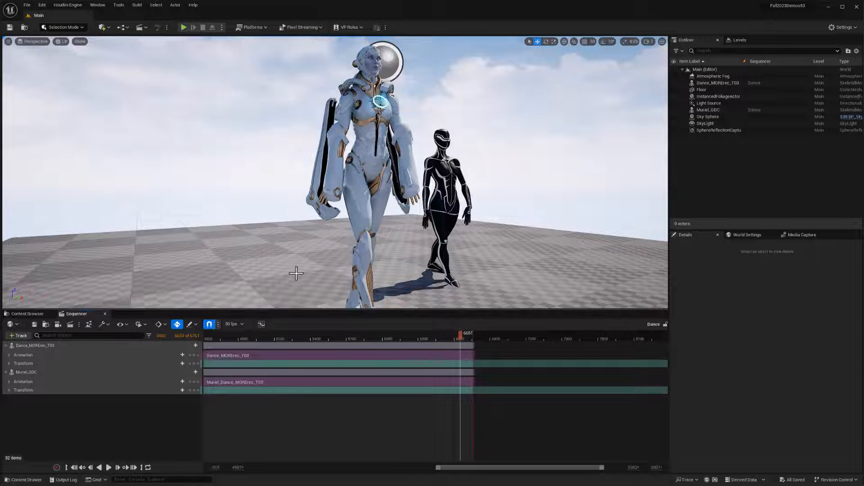
{"action": "key", "text": "alt+Tab"}
{"action": "left_click", "coordinate": [277, 243]}
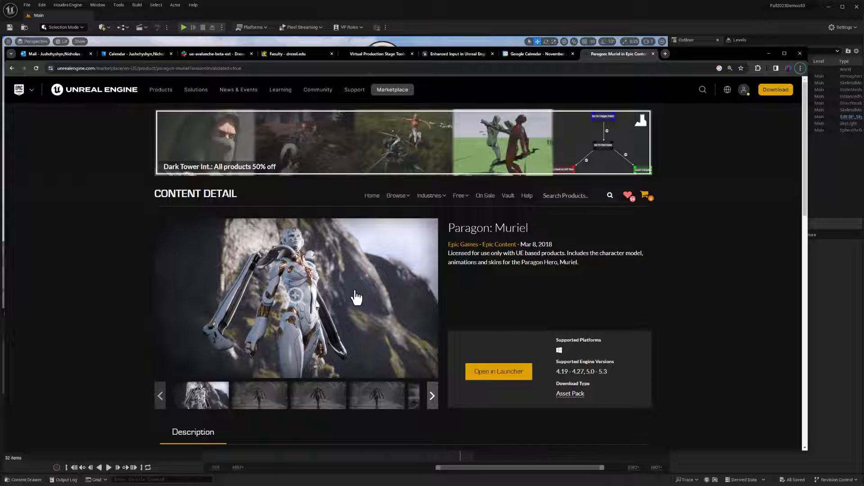
{"action": "left_click", "coordinate": [352, 10]}
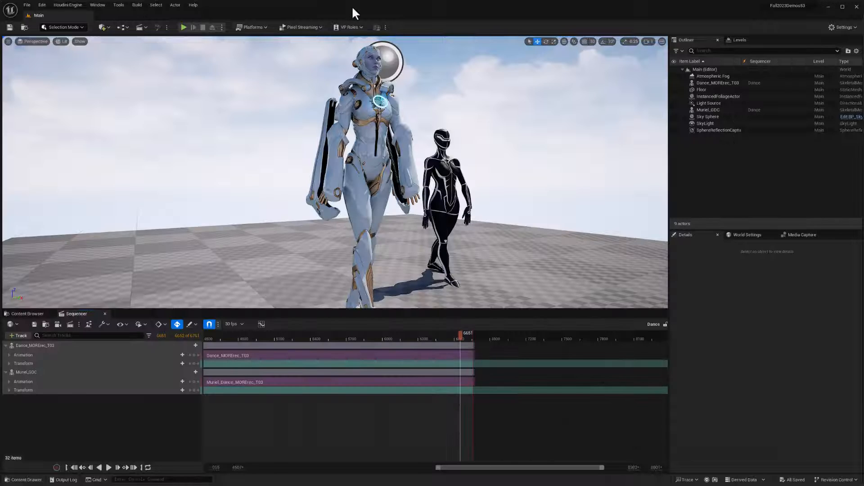
Step: Show the project's top-level Content folder in the Content Browser
{"action": "left_click", "coordinate": [30, 314]}
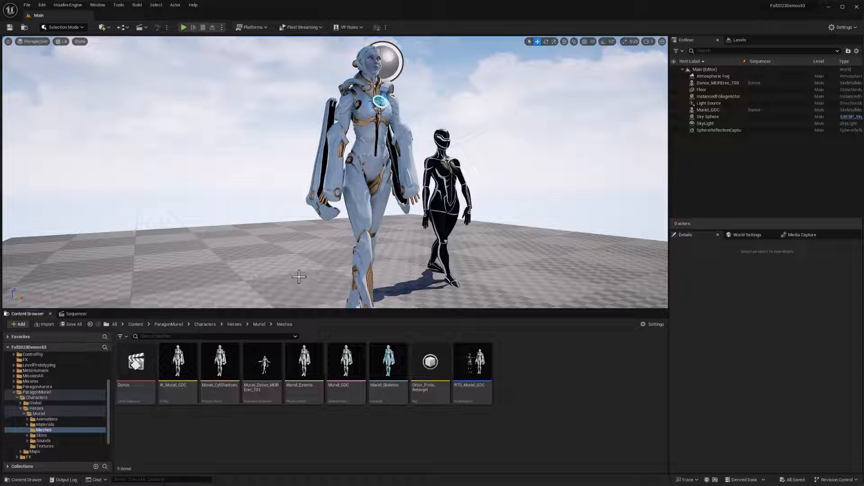
{"action": "mouse_move", "coordinate": [174, 376]}
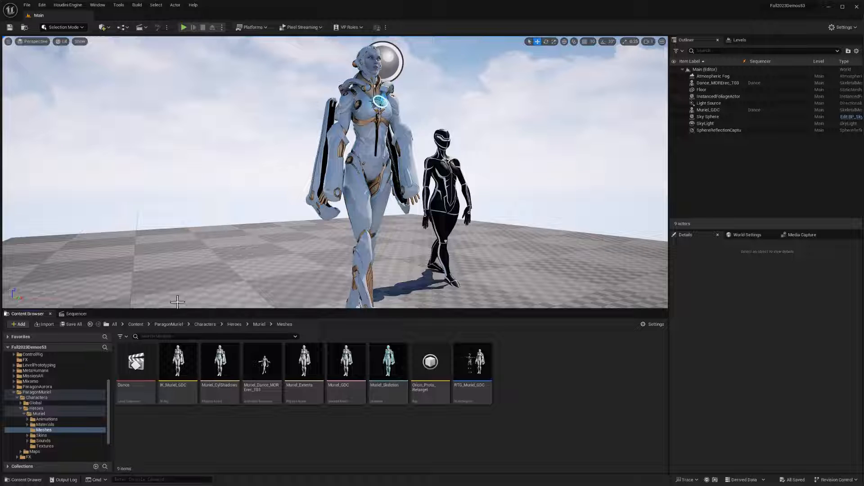
{"action": "left_click", "coordinate": [135, 324]}
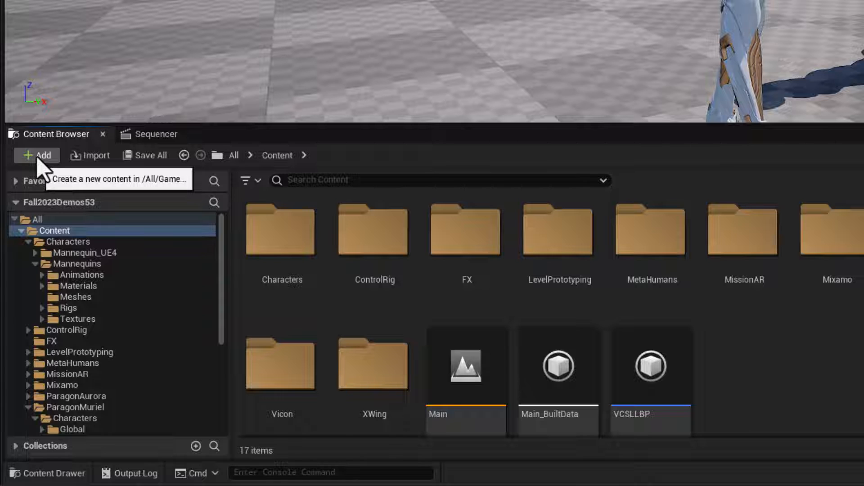
Step: View the Third Person template's description among the addable feature and content packs, without adding it to the project
{"action": "left_click", "coordinate": [38, 156]}
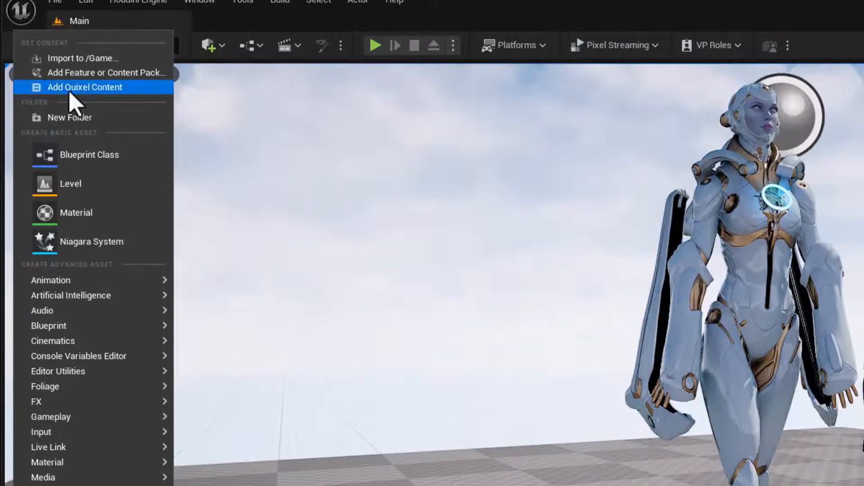
{"action": "left_click", "coordinate": [88, 74]}
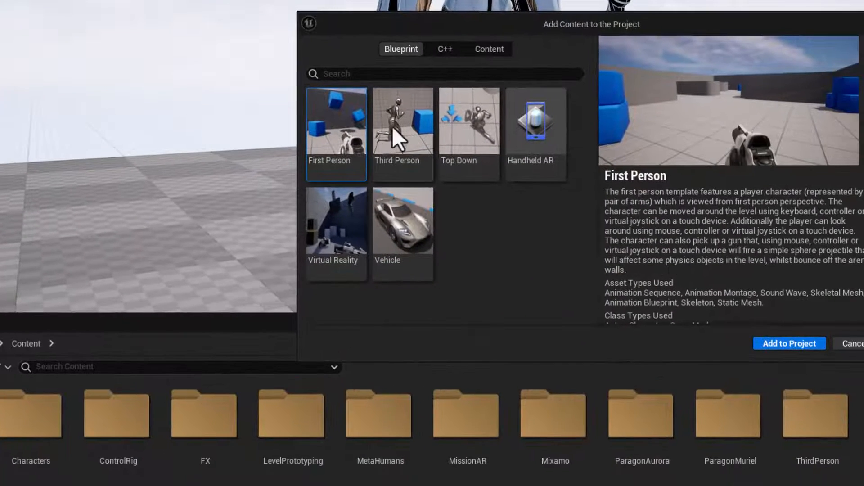
{"action": "left_click", "coordinate": [393, 126]}
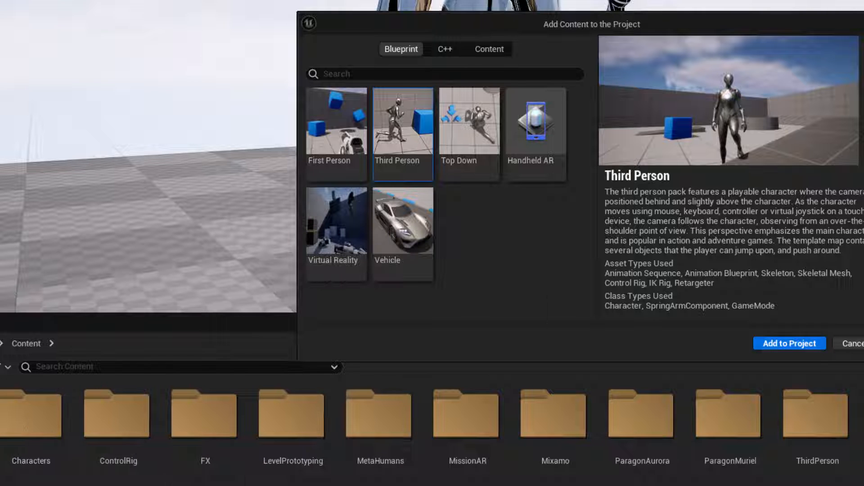
{"action": "left_click", "coordinate": [863, 22]}
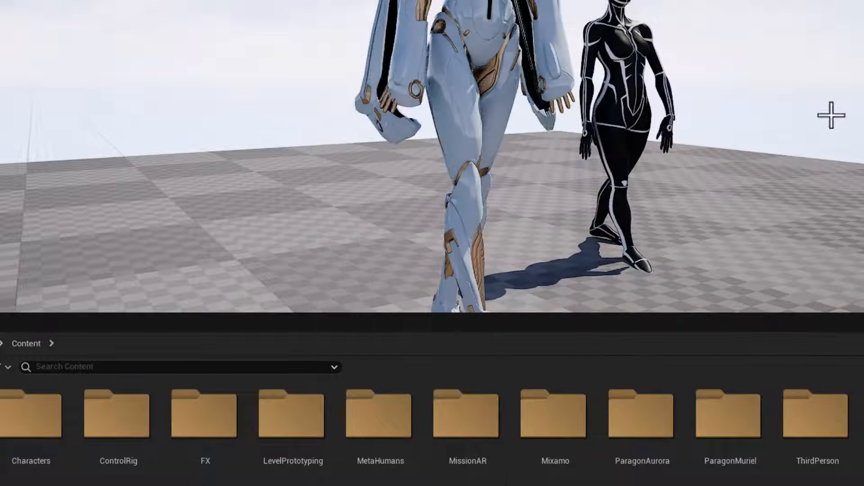
Step: Open the IK_Mannequin IK Rig stored in the Characters/Mannequins/Rigs folder
{"action": "double_click", "coordinate": [34, 420]}
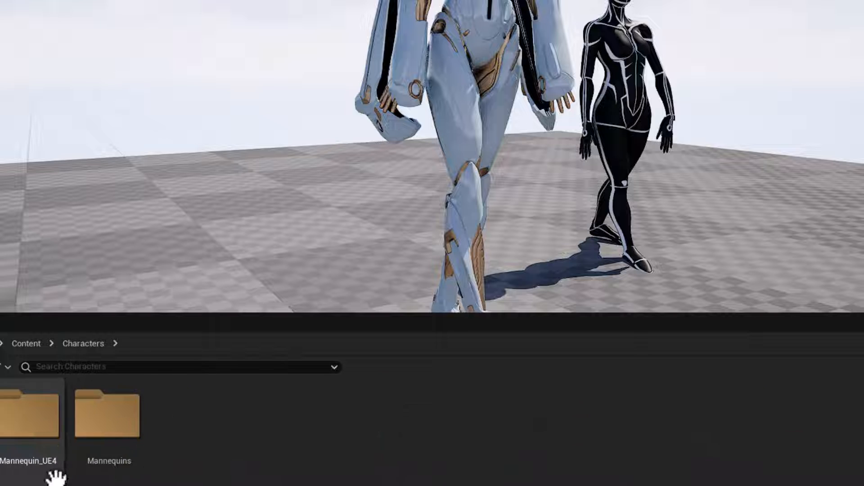
{"action": "double_click", "coordinate": [108, 422]}
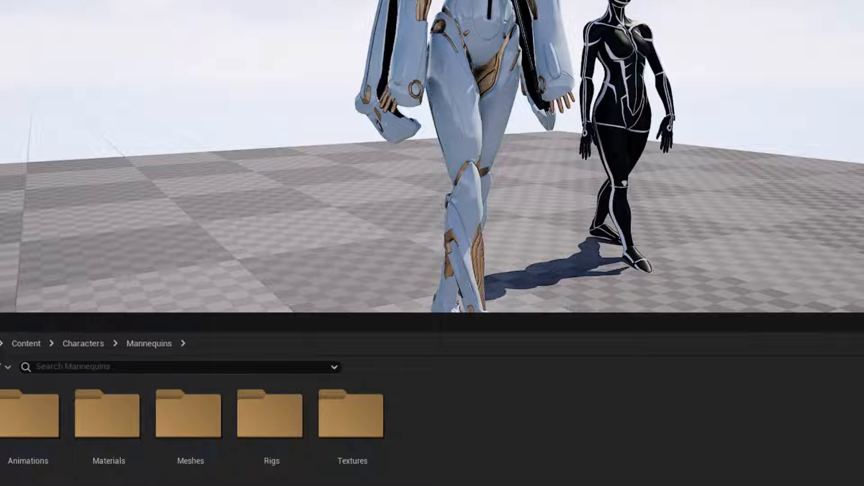
{"action": "double_click", "coordinate": [272, 420]}
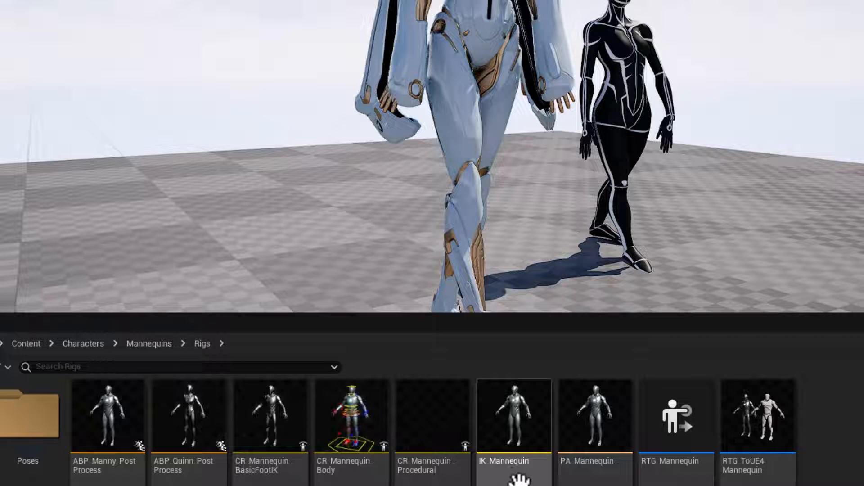
{"action": "left_click", "coordinate": [510, 433]}
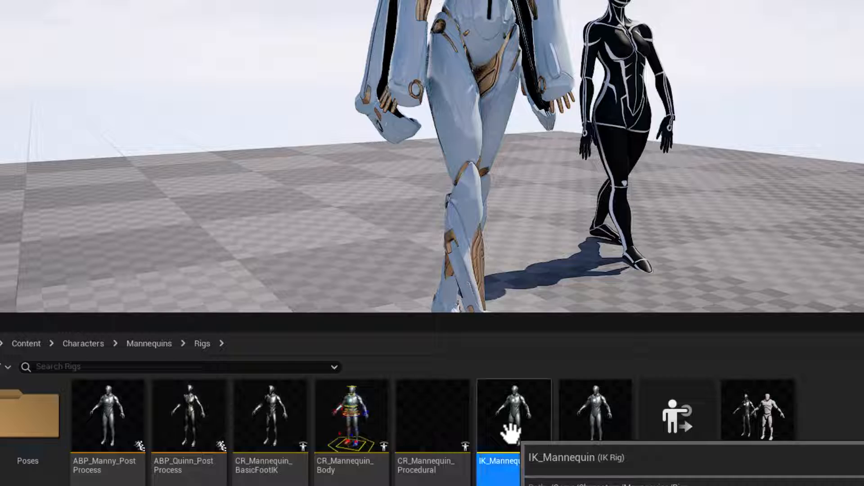
{"action": "double_click", "coordinate": [510, 433]}
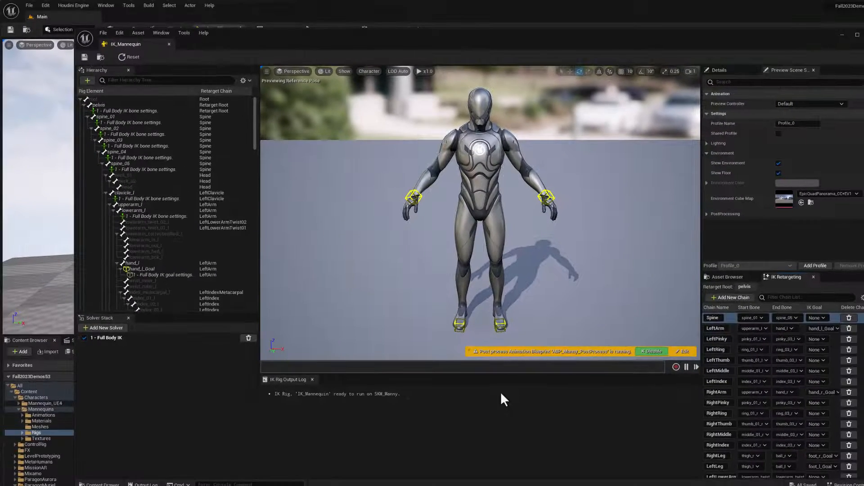
Step: Examine the mannequin rig's retarget chains with their start bones, end bones and IK goals
{"action": "left_click_drag", "start_coordinate": [617, 37], "coordinate": [589, 32]}
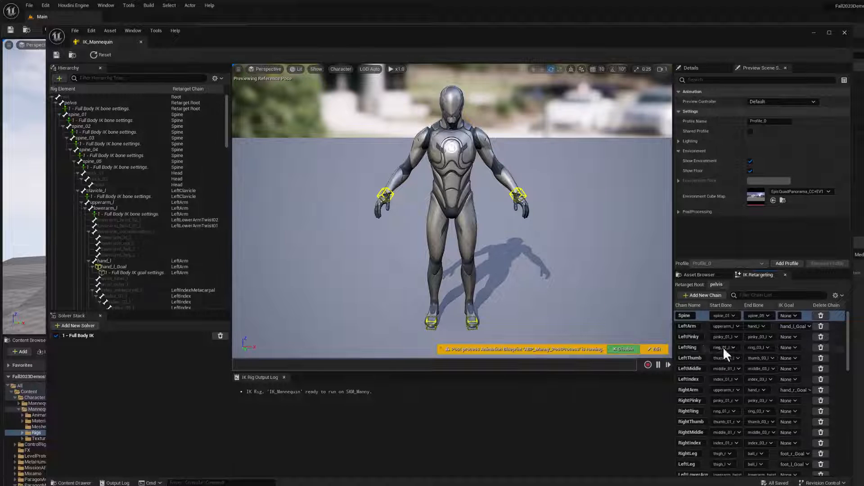
{"action": "scroll", "coordinate": [725, 360], "scroll_direction": "down", "scroll_amount": 5}
{"action": "scroll", "coordinate": [735, 408], "scroll_direction": "up", "scroll_amount": 5}
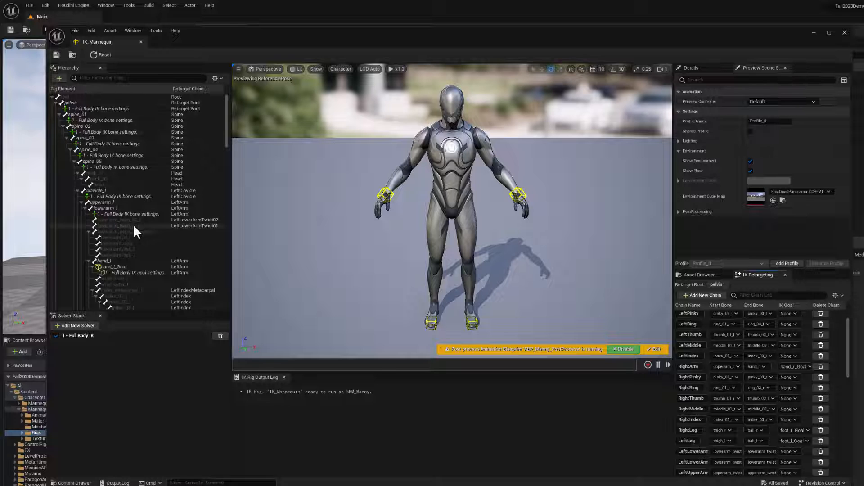
Step: Examine the mannequin's Full Body IK solver, left hand goal, and the bone settings on the pelvis and spine
{"action": "left_click", "coordinate": [84, 336]}
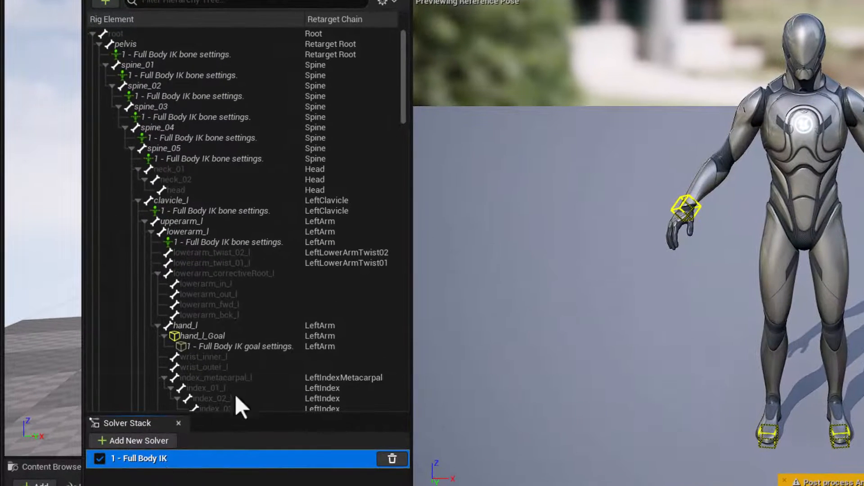
{"action": "left_click", "coordinate": [207, 338]}
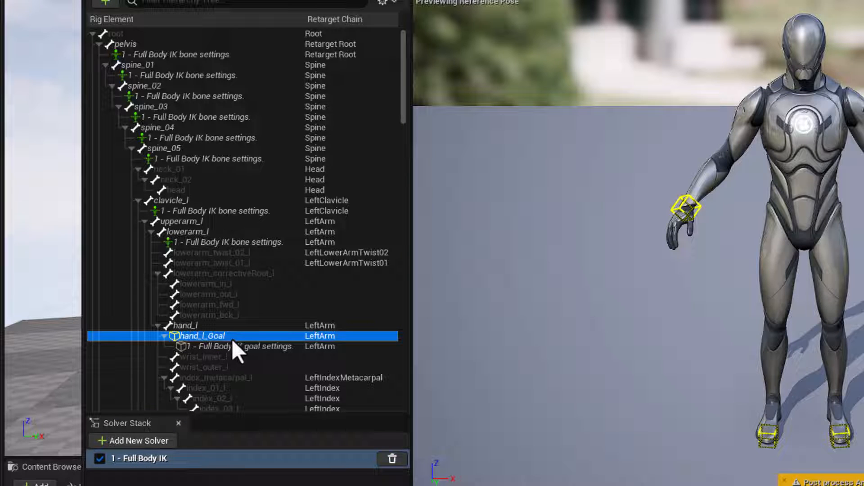
{"action": "left_click", "coordinate": [191, 160]}
{"action": "left_click", "coordinate": [192, 138]}
{"action": "left_click", "coordinate": [189, 117]}
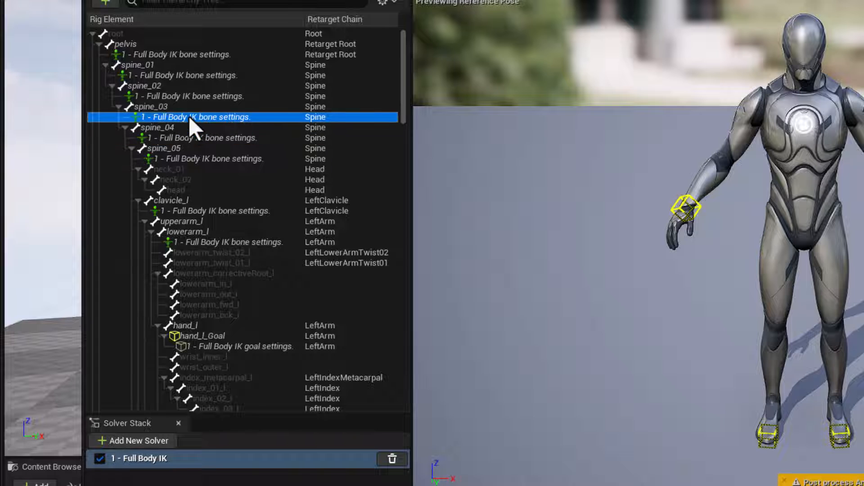
{"action": "left_click", "coordinate": [191, 95]}
{"action": "left_click", "coordinate": [194, 55]}
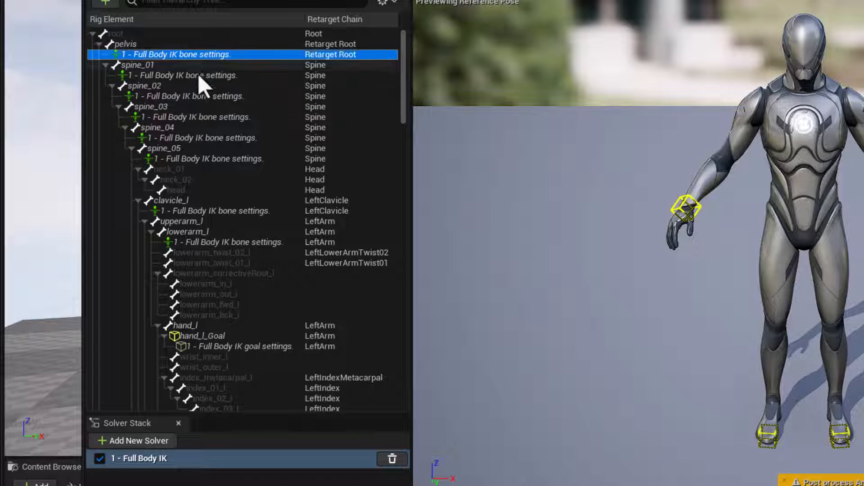
{"action": "left_click", "coordinate": [198, 75]}
{"action": "left_click", "coordinate": [206, 118]}
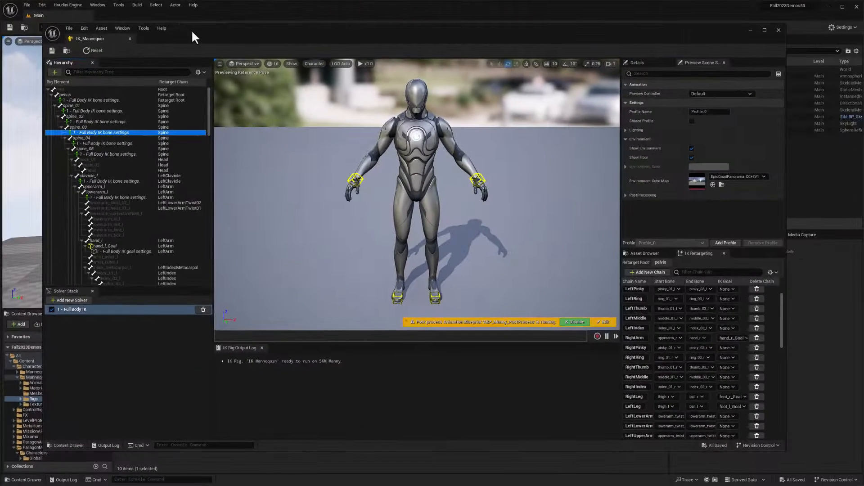
{"action": "left_click_drag", "start_coordinate": [192, 36], "coordinate": [679, 94]}
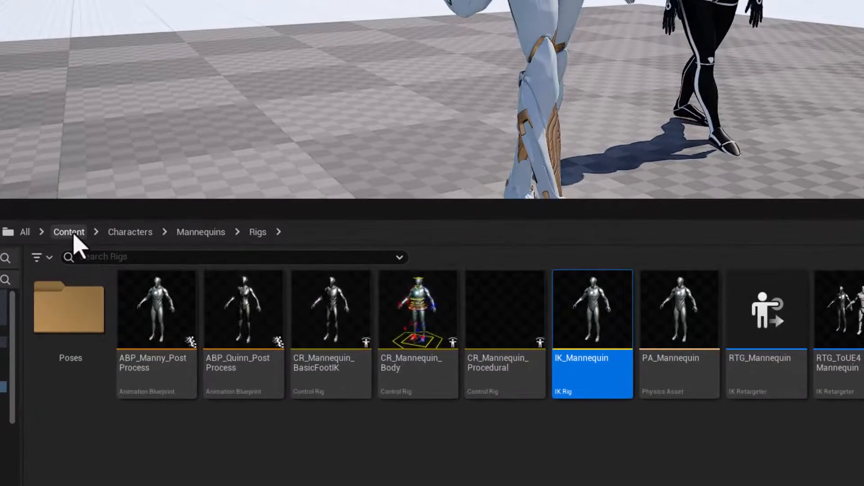
Step: Open the Content/ParagonMuriel/Characters/Heroes/Muriel/Meshes folder in the Content Browser
{"action": "left_click", "coordinate": [137, 325]}
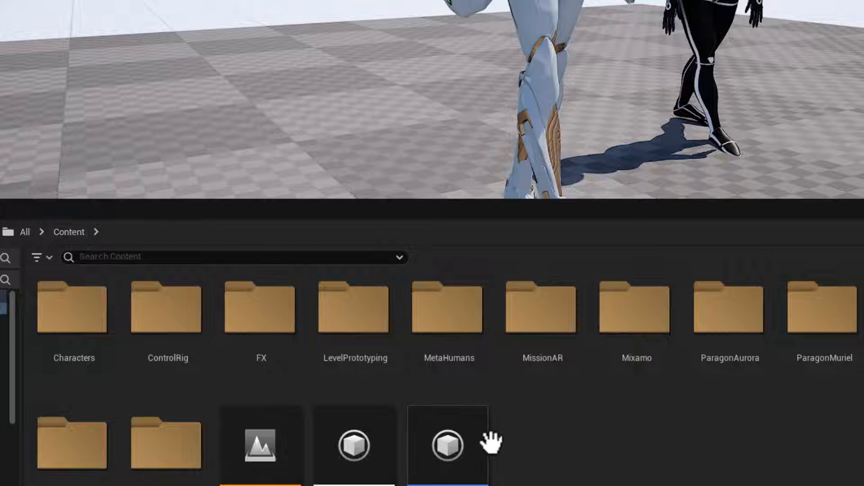
{"action": "left_click", "coordinate": [820, 320]}
{"action": "double_click", "coordinate": [820, 320]}
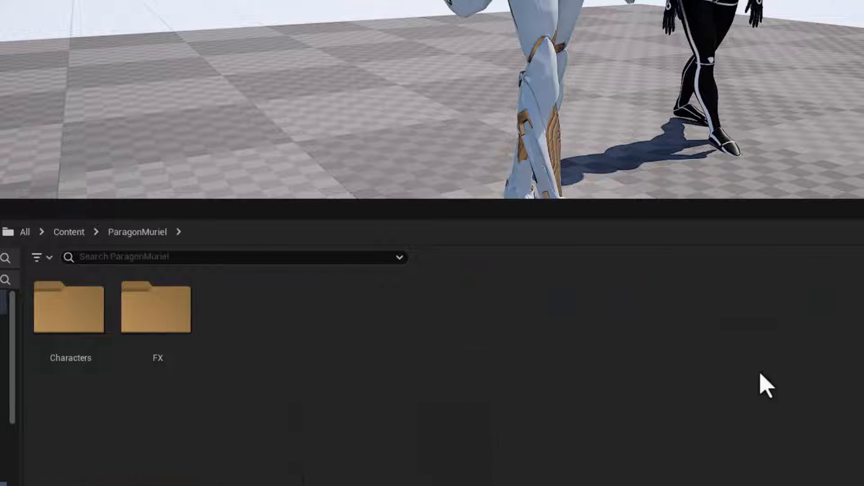
{"action": "double_click", "coordinate": [63, 309]}
{"action": "double_click", "coordinate": [147, 322]}
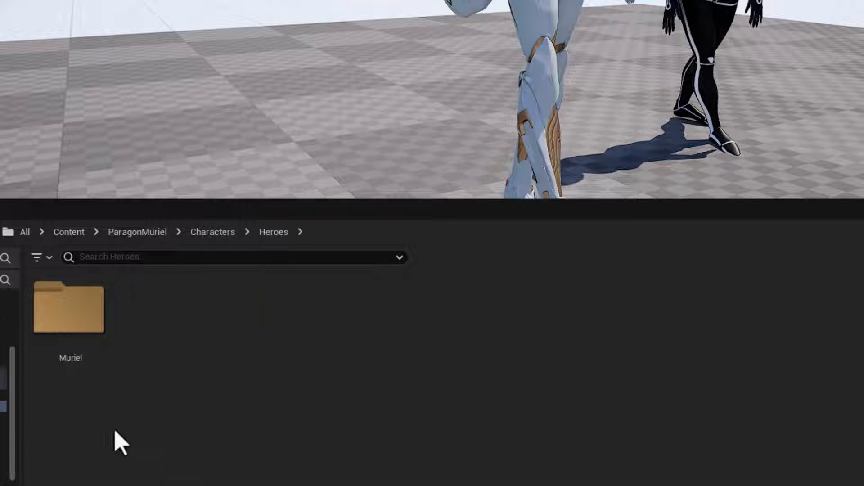
{"action": "double_click", "coordinate": [64, 319]}
{"action": "double_click", "coordinate": [256, 325]}
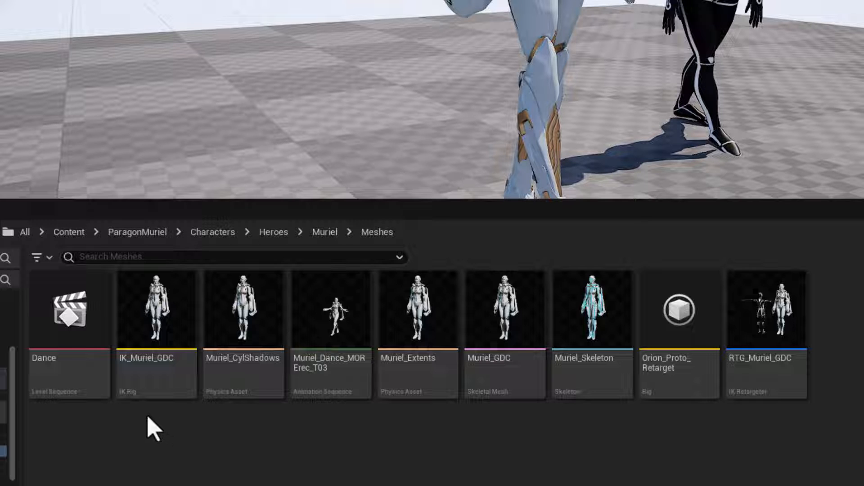
Step: Create an IK Rig from the Muriel_GDC skeletal mesh
{"action": "right_click", "coordinate": [317, 475]}
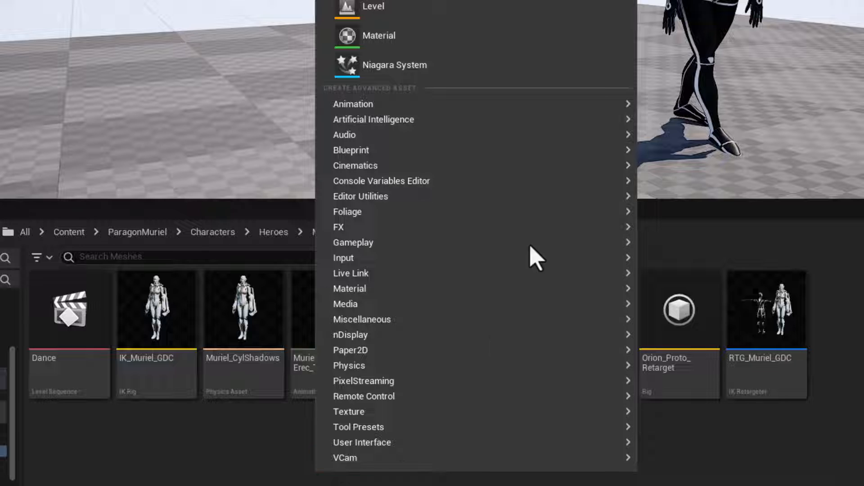
{"action": "left_click", "coordinate": [205, 477]}
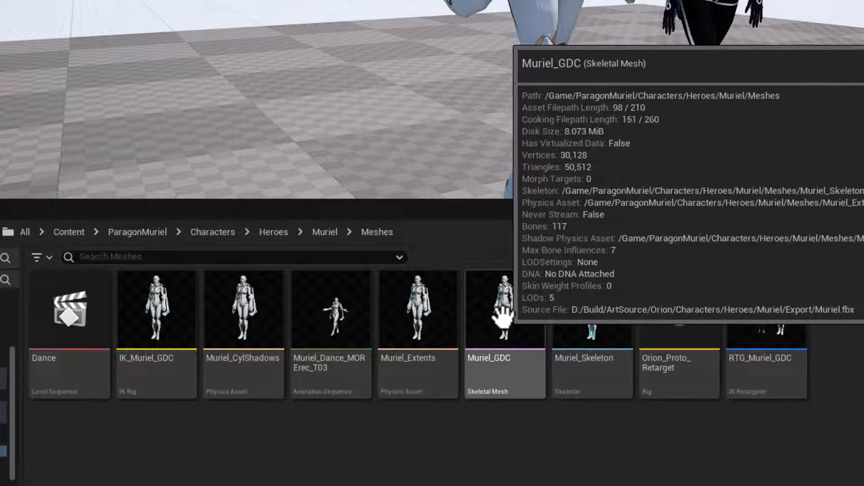
{"action": "right_click", "coordinate": [502, 313]}
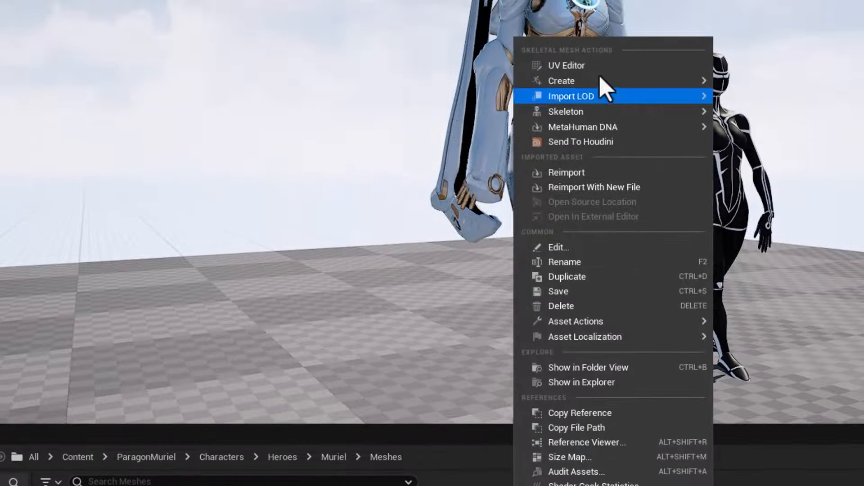
{"action": "mouse_move", "coordinate": [600, 78]}
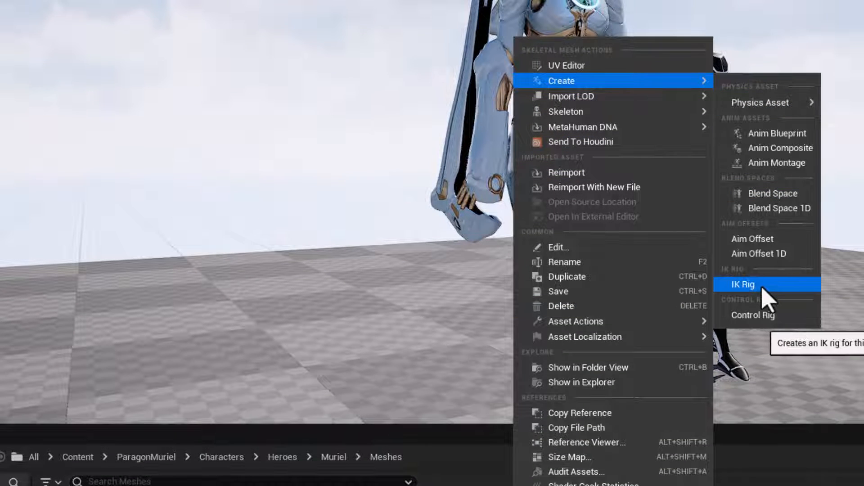
{"action": "left_click", "coordinate": [747, 284]}
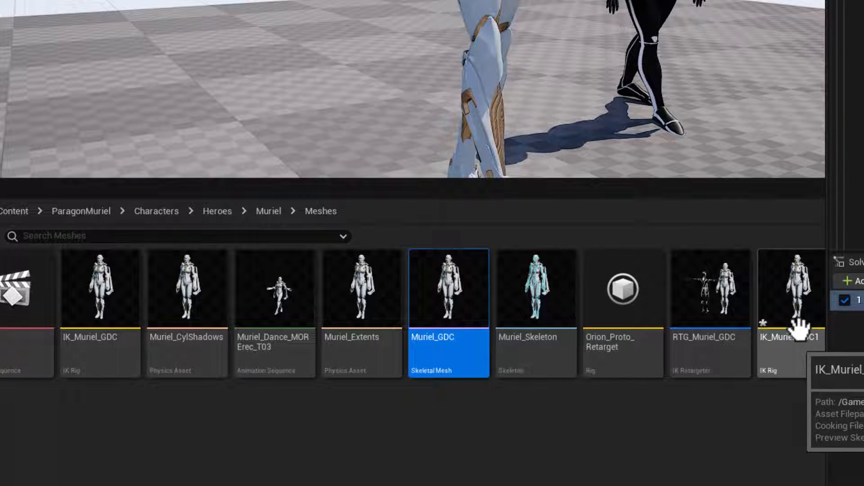
Step: Rename the new Muriel IK Rig asset as IK_Muriel_Demo
{"action": "left_click", "coordinate": [805, 309]}
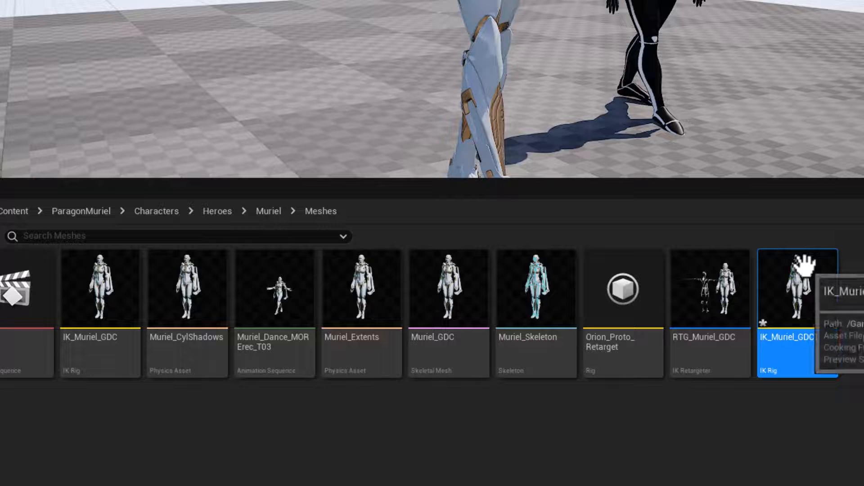
{"action": "key", "text": "F2"}
{"action": "key", "text": "Right"}
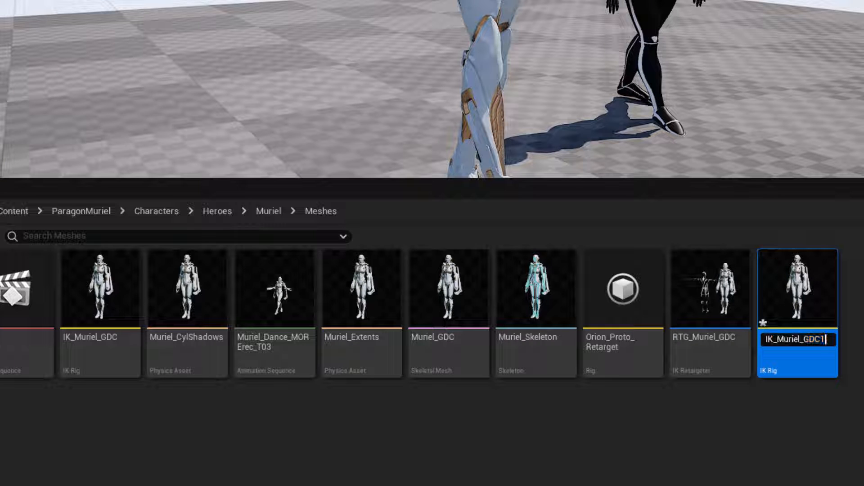
{"action": "key", "text": "BackSpace"}
{"action": "key", "text": "BackSpace"}
{"action": "key", "text": "BackSpace"}
{"action": "key", "text": "BackSpace"}
{"action": "type", "text": "D"}
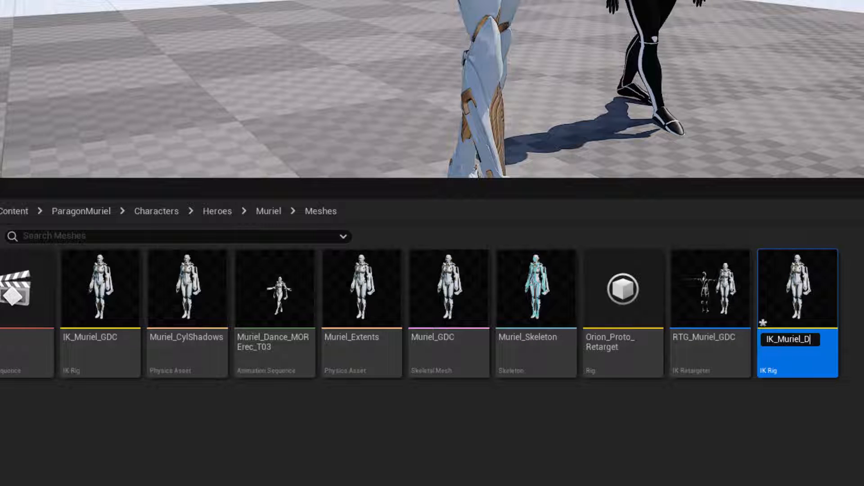
{"action": "type", "text": "emo"}
{"action": "key", "text": "Return"}
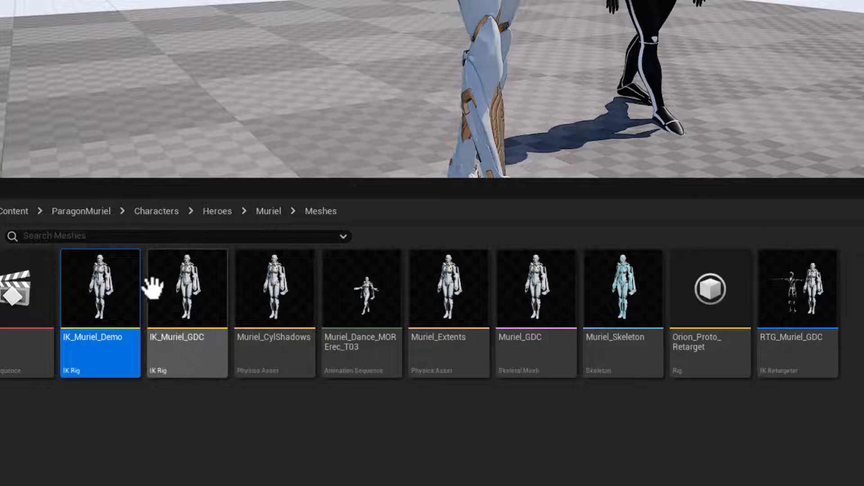
Step: Open the IK_Muriel_Demo rig, detach its editor into a separate window and enlarge it to about half the screen
{"action": "mouse_move", "coordinate": [105, 295]}
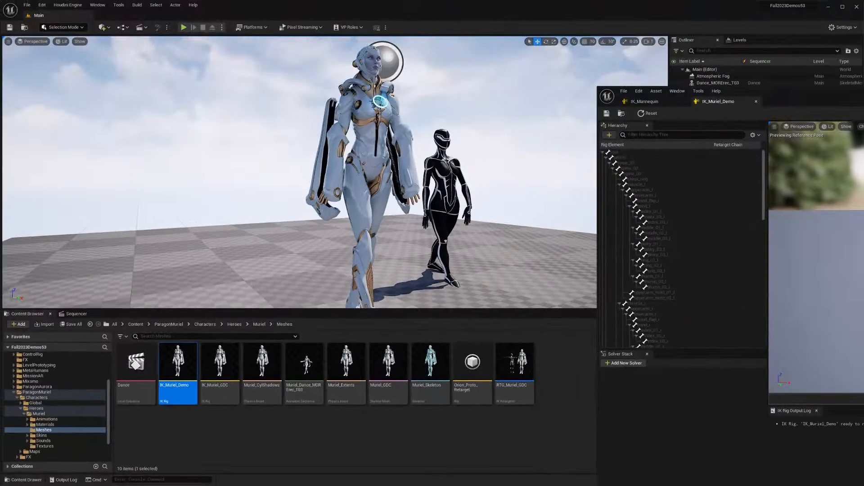
{"action": "left_click_drag", "start_coordinate": [863, 74], "coordinate": [432, 52]}
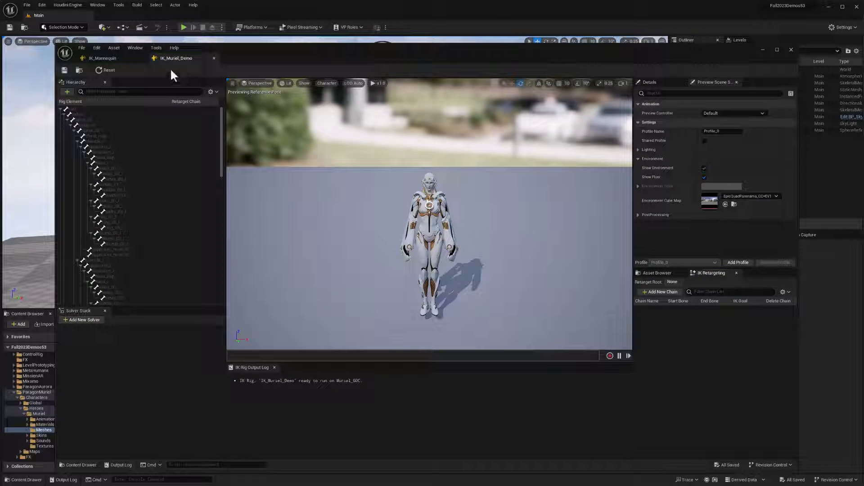
{"action": "left_click", "coordinate": [109, 57]}
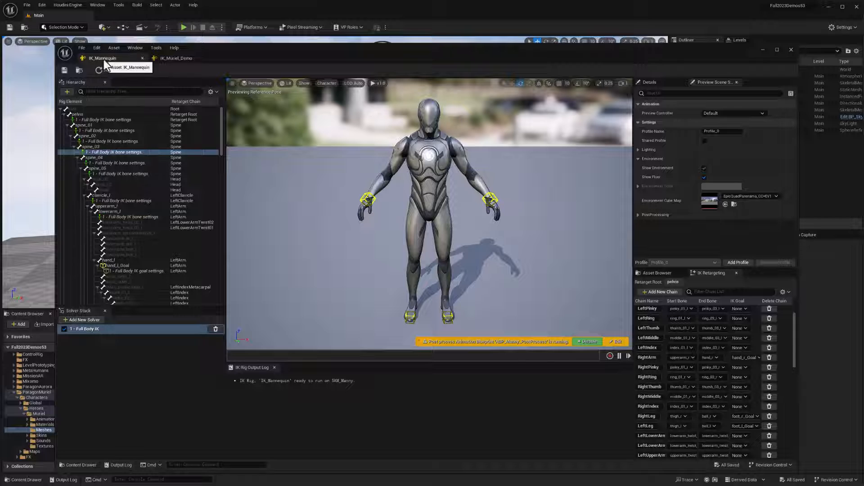
{"action": "left_click", "coordinate": [182, 59]}
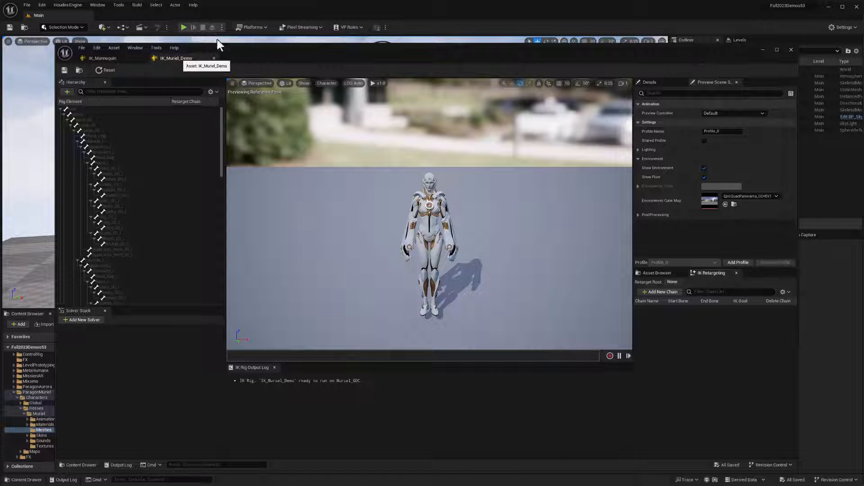
{"action": "left_click_drag", "start_coordinate": [217, 40], "coordinate": [261, 41]}
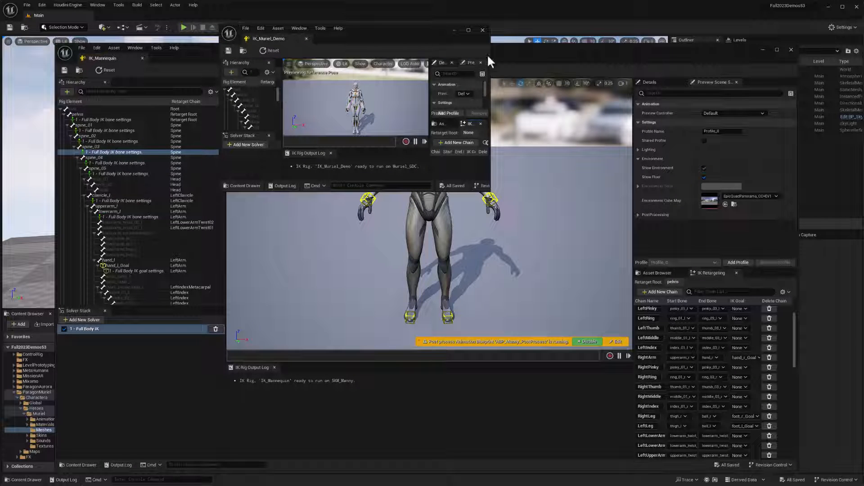
{"action": "left_click_drag", "start_coordinate": [366, 26], "coordinate": [735, 1]}
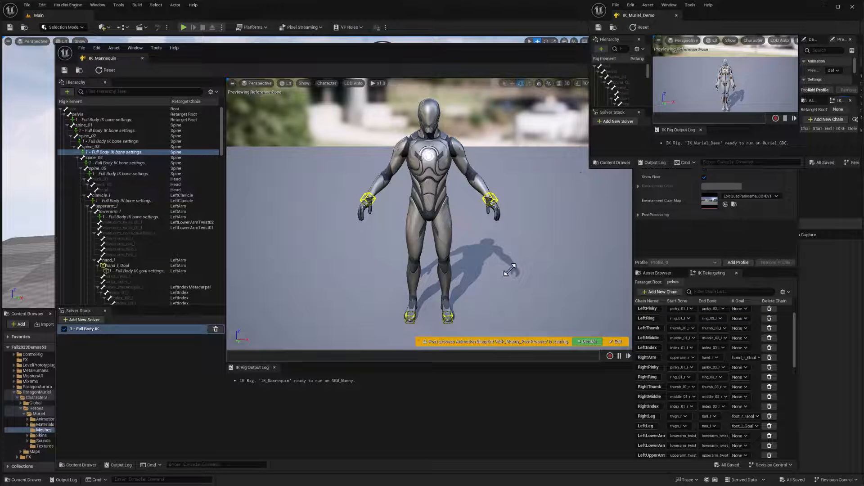
{"action": "left_click_drag", "start_coordinate": [588, 168], "coordinate": [377, 473]}
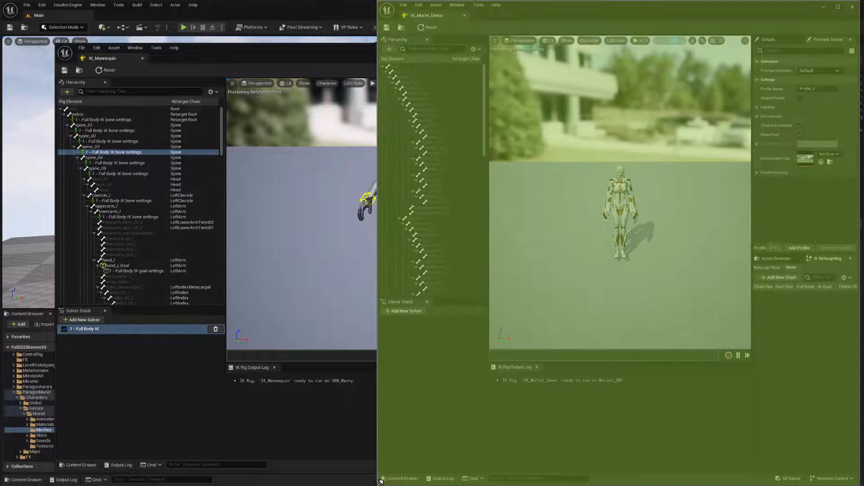
Step: Move and narrow the IK_Mannequin editor window so it sits side by side with the IK_Muriel_Demo window
{"action": "left_click", "coordinate": [291, 45]}
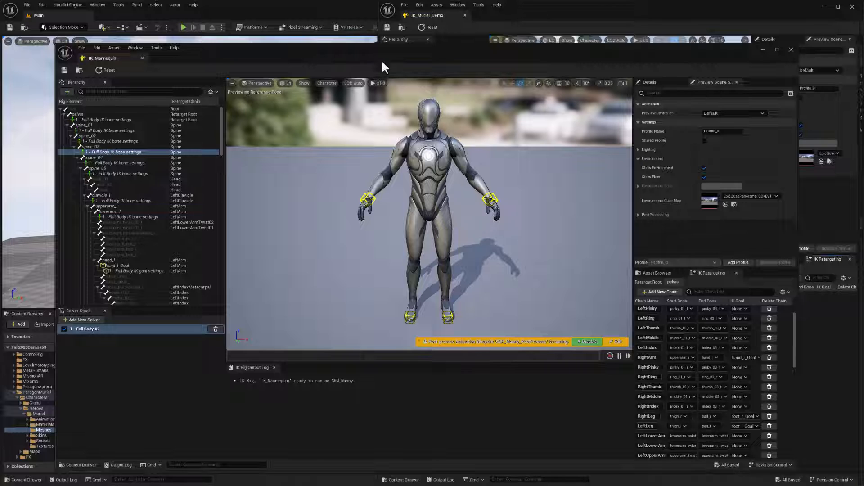
{"action": "left_click_drag", "start_coordinate": [394, 50], "coordinate": [341, 6]}
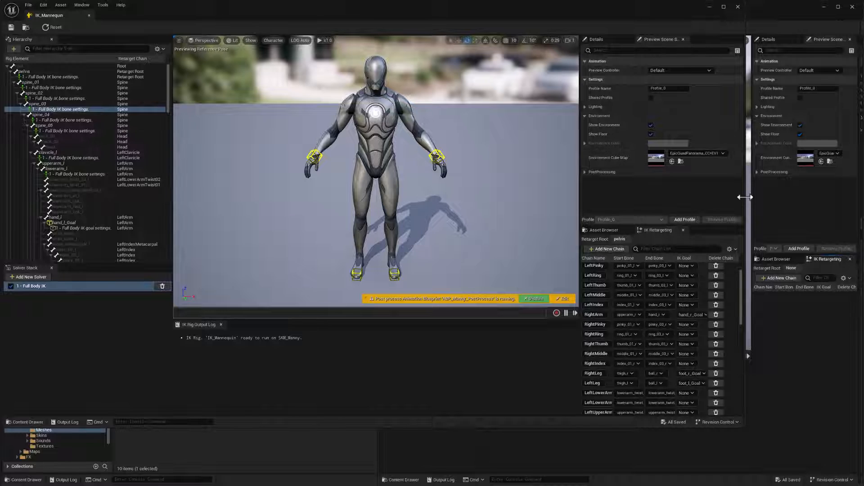
{"action": "left_click_drag", "start_coordinate": [743, 198], "coordinate": [481, 180]}
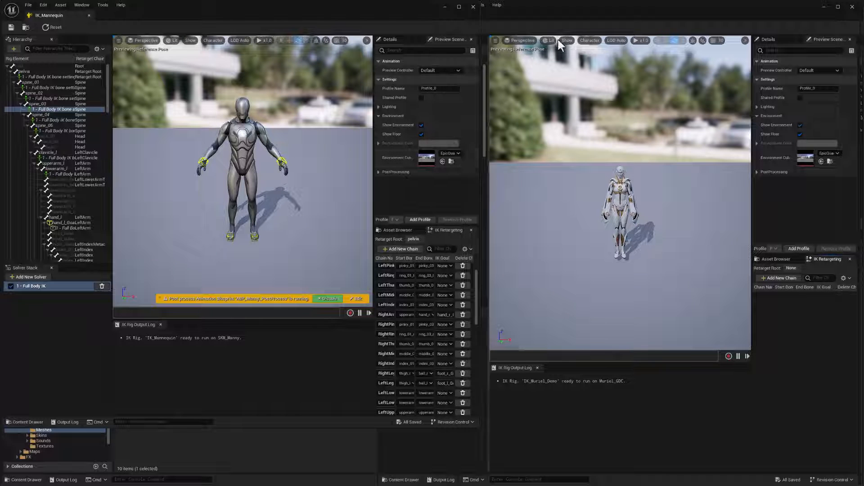
{"action": "left_click", "coordinate": [568, 15]}
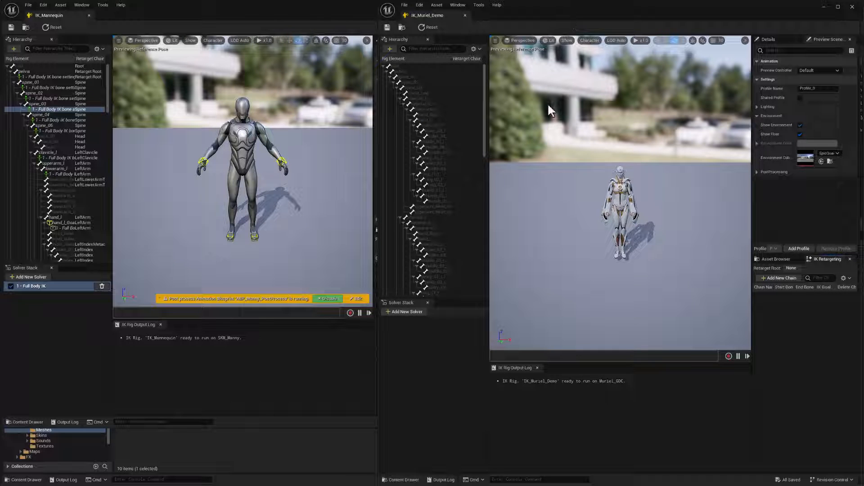
Step: Display the bones of the entire hierarchy on the Muriel character in the IK_Muriel_Demo viewport
{"action": "scroll", "coordinate": [647, 220], "scroll_direction": "up", "scroll_amount": 5}
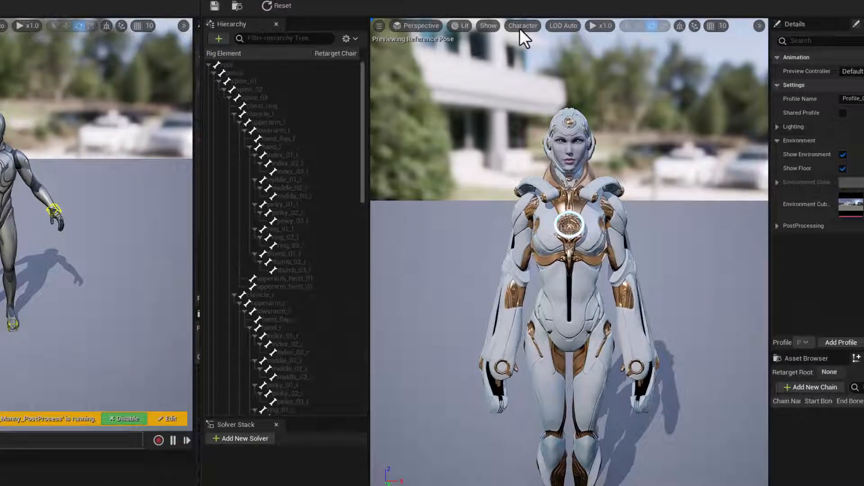
{"action": "left_click", "coordinate": [590, 40]}
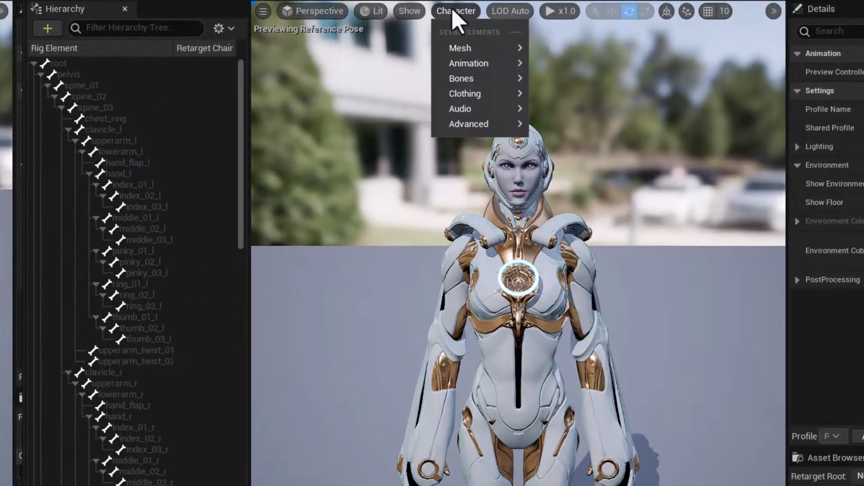
{"action": "mouse_move", "coordinate": [470, 81]}
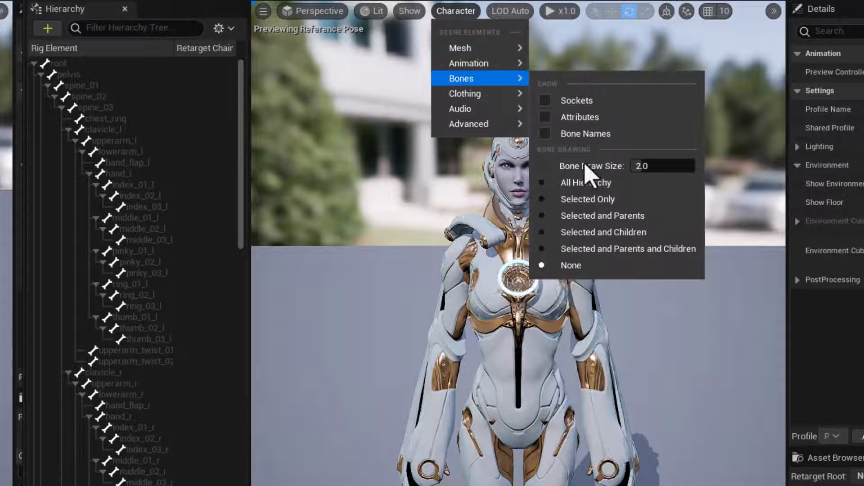
{"action": "left_click", "coordinate": [585, 184]}
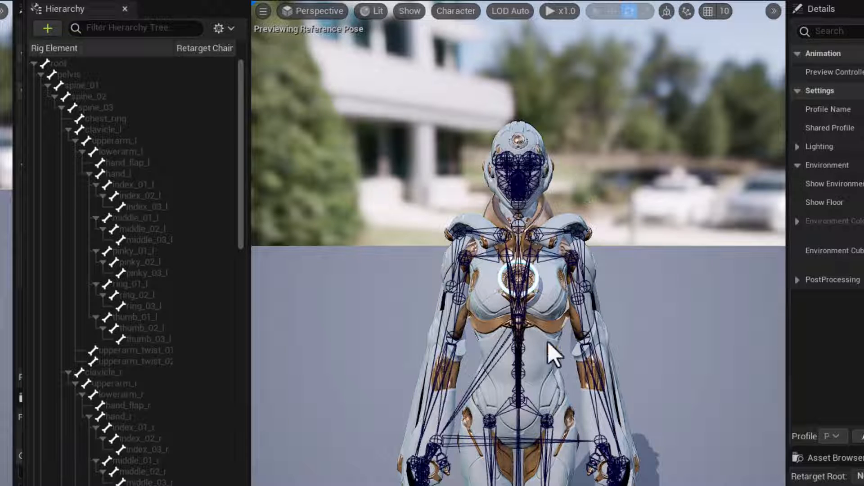
Step: Set Muriel's pelvis bone as the retarget root
{"action": "left_click", "coordinate": [90, 79]}
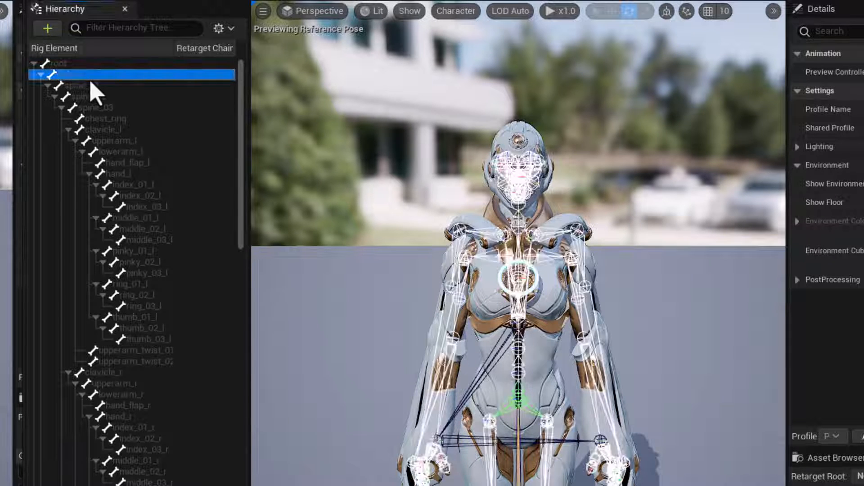
{"action": "right_click", "coordinate": [90, 87]}
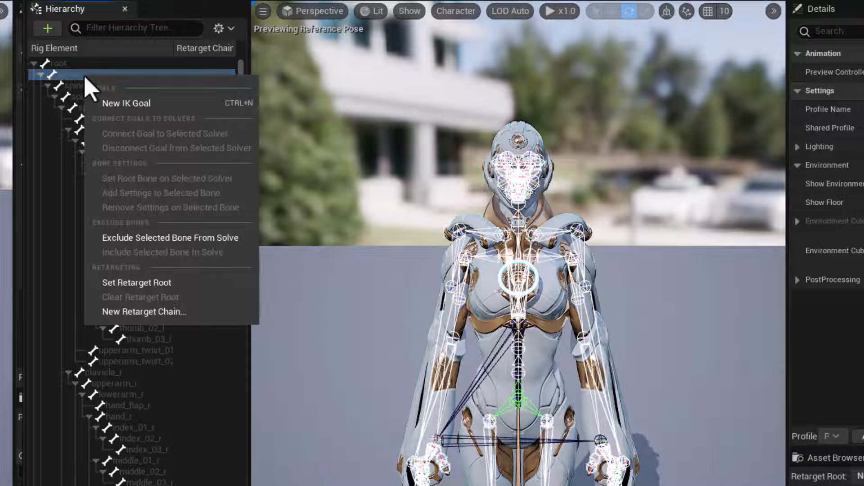
{"action": "left_click", "coordinate": [161, 286]}
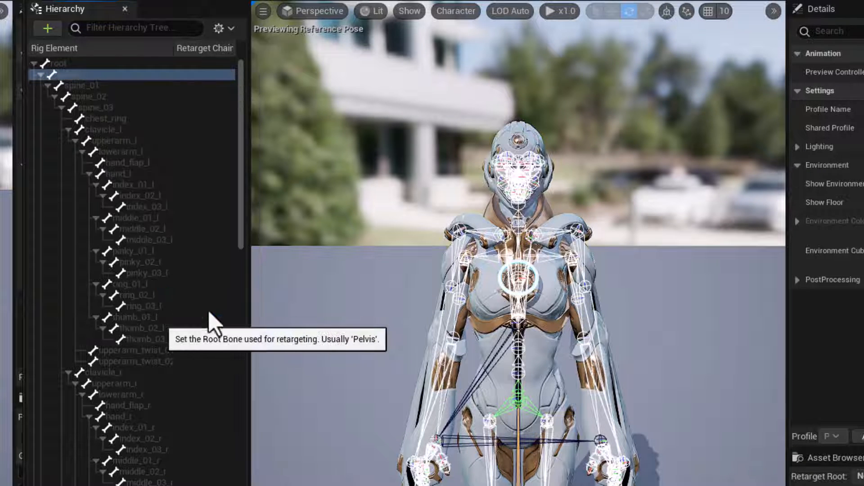
Step: Add a retarget chain named Root with the root bone as start and end bone and no goal
{"action": "left_click", "coordinate": [68, 65]}
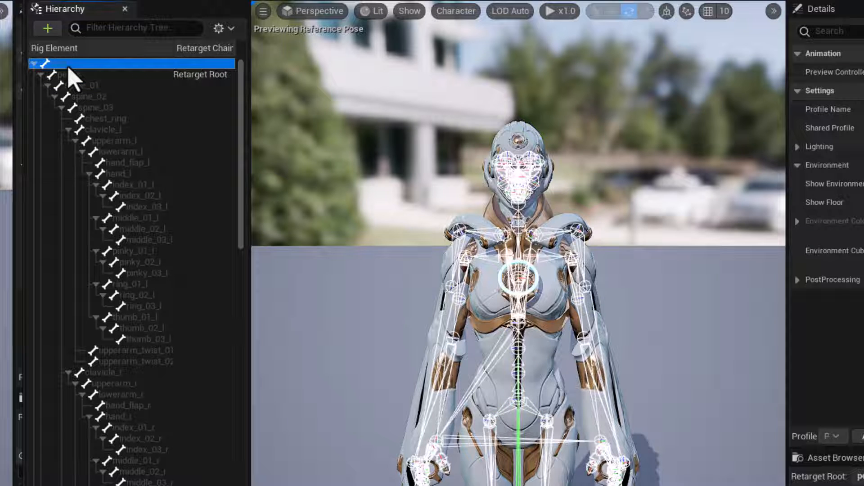
{"action": "right_click", "coordinate": [59, 66]}
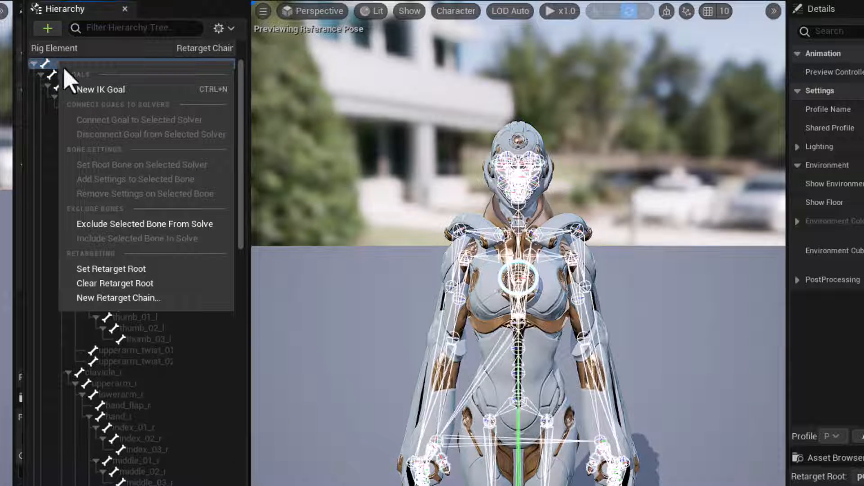
{"action": "left_click", "coordinate": [143, 300]}
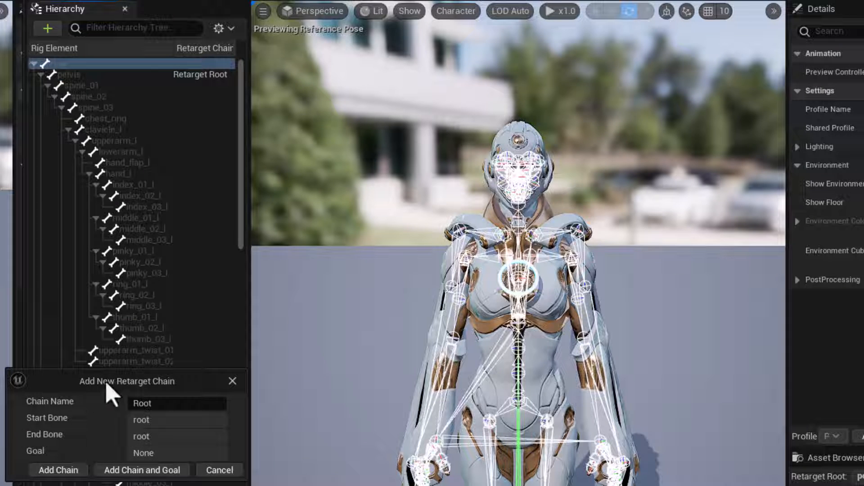
{"action": "left_click_drag", "start_coordinate": [106, 382], "coordinate": [151, 366]}
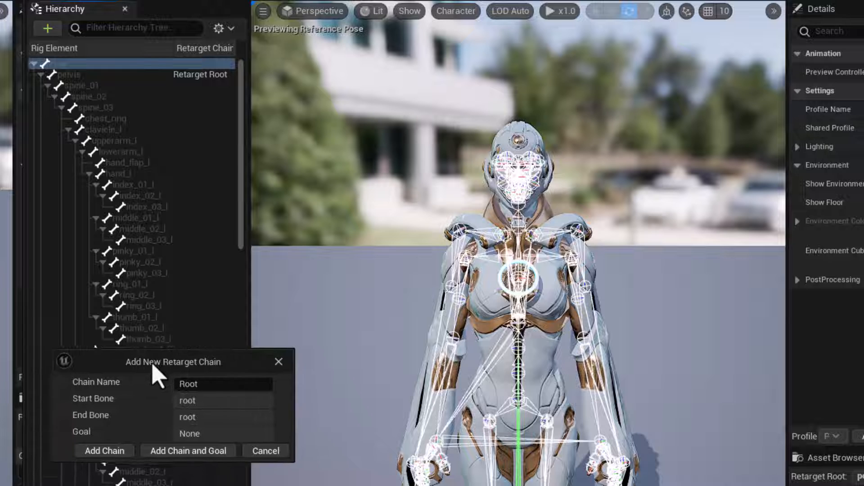
{"action": "left_click", "coordinate": [108, 454]}
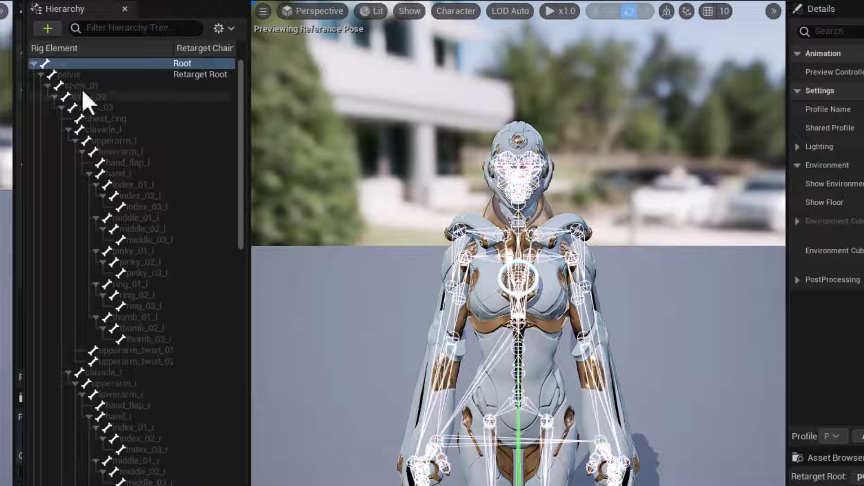
{"action": "left_click", "coordinate": [78, 75]}
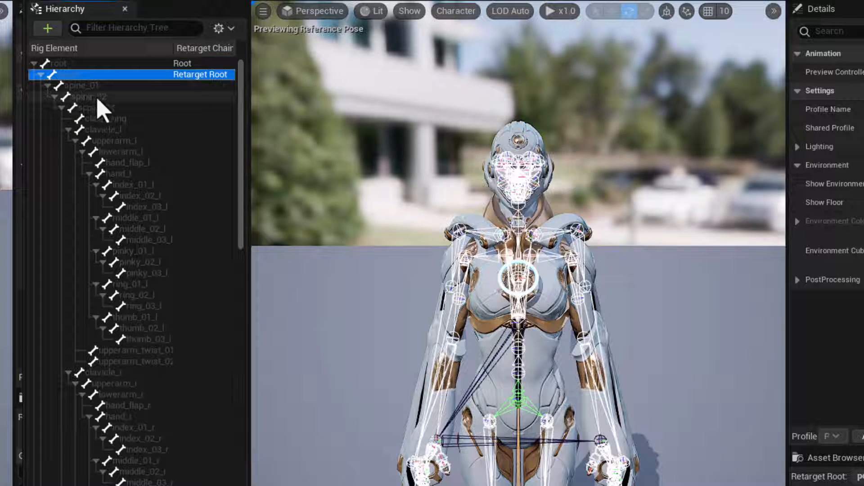
{"action": "left_click", "coordinate": [97, 97]}
{"action": "left_click", "coordinate": [126, 119], "text": "shift"}
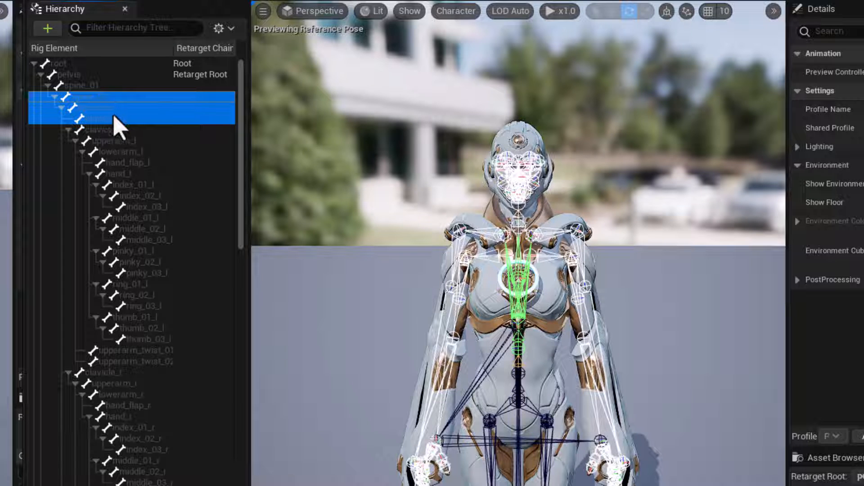
{"action": "left_click", "coordinate": [126, 119], "text": "ctrl"}
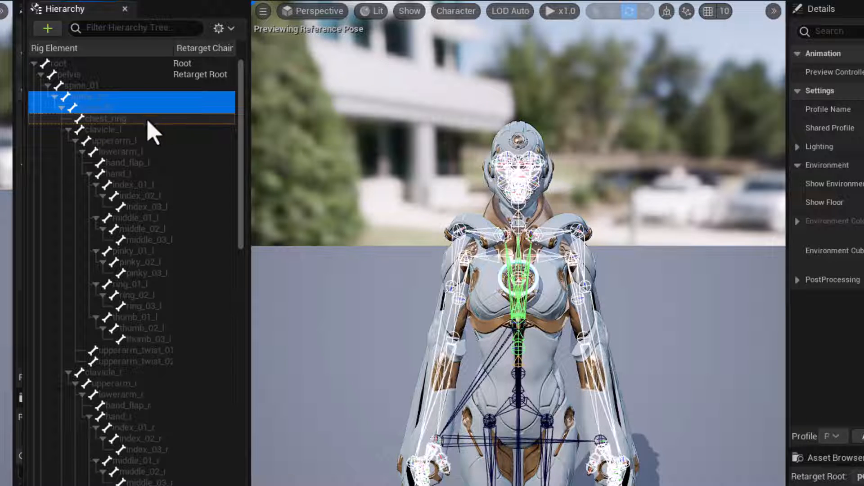
{"action": "left_click", "coordinate": [110, 108], "text": "ctrl"}
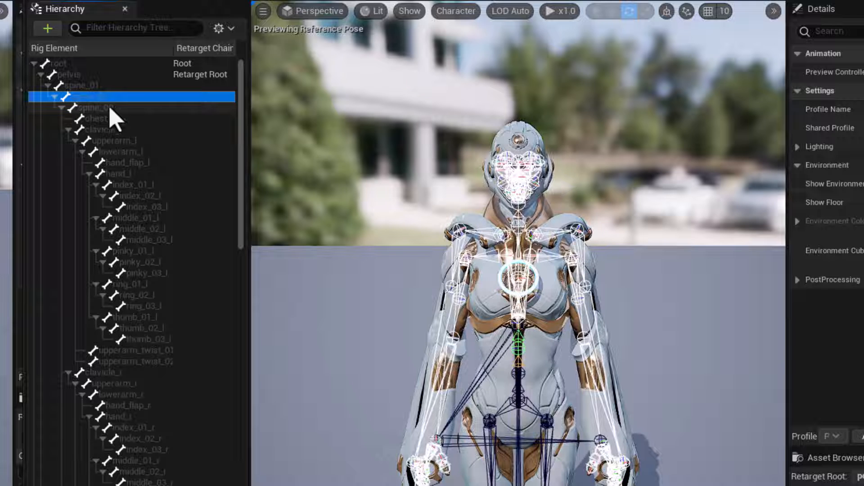
{"action": "left_click", "coordinate": [110, 107], "text": "ctrl"}
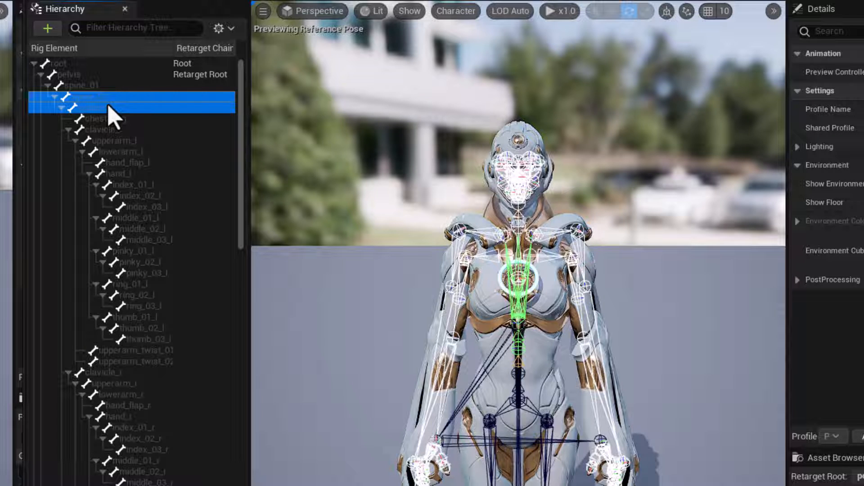
Step: Add a retarget chain named Spine from spine_01 to spine_03 on Muriel's skeleton, without a goal
{"action": "left_click", "coordinate": [82, 85]}
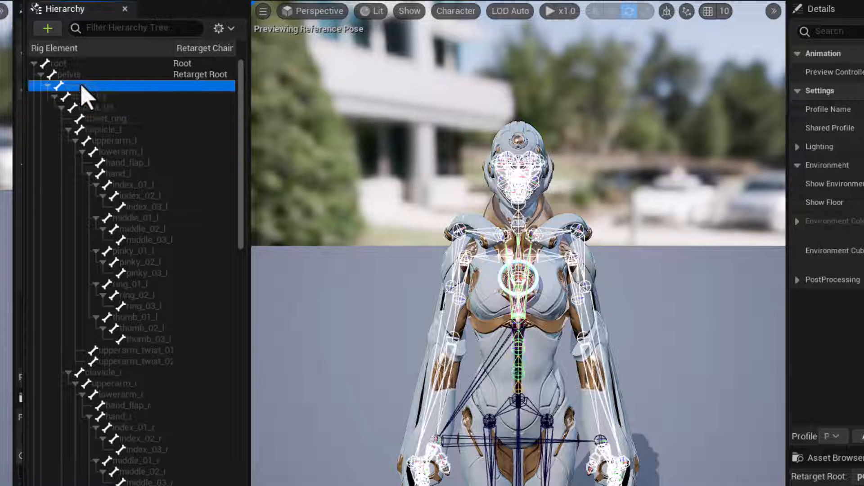
{"action": "left_click", "coordinate": [119, 97], "text": "ctrl"}
{"action": "left_click", "coordinate": [119, 107], "text": "ctrl"}
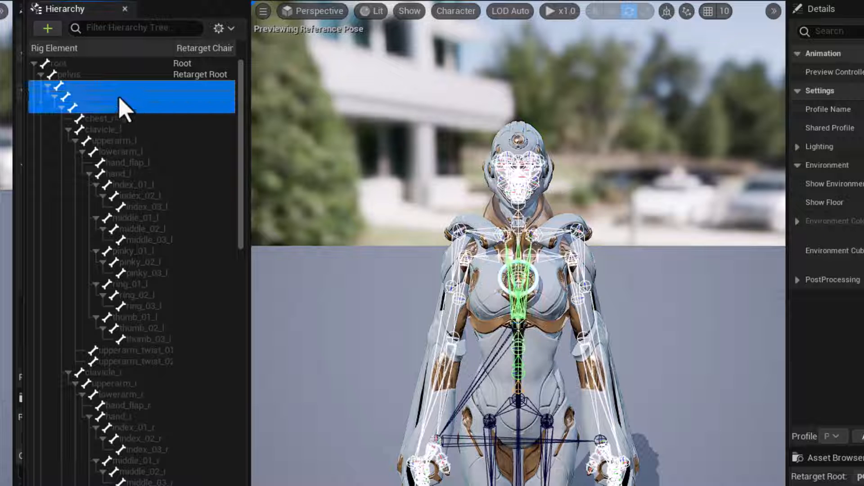
{"action": "right_click", "coordinate": [119, 98]}
{"action": "left_click", "coordinate": [182, 332]}
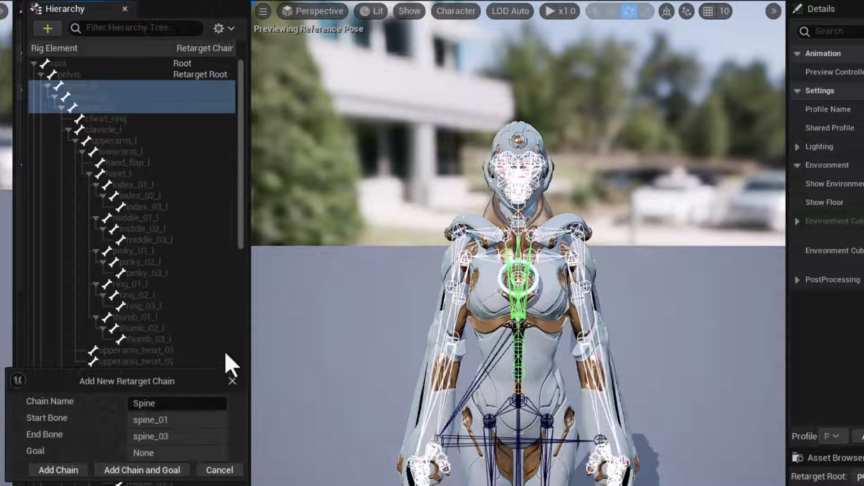
{"action": "left_click", "coordinate": [58, 470]}
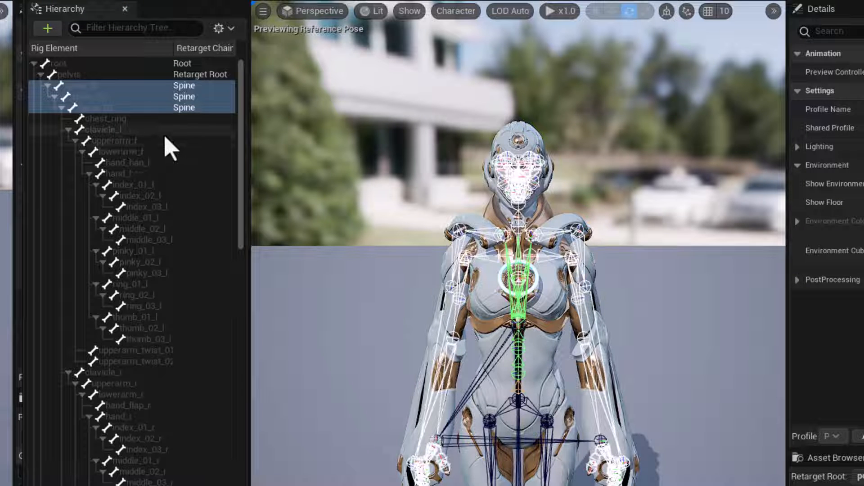
Step: Add a retarget chain named LeftClavicle with clavicle_l as both start and end bone, without a goal
{"action": "left_click", "coordinate": [120, 130]}
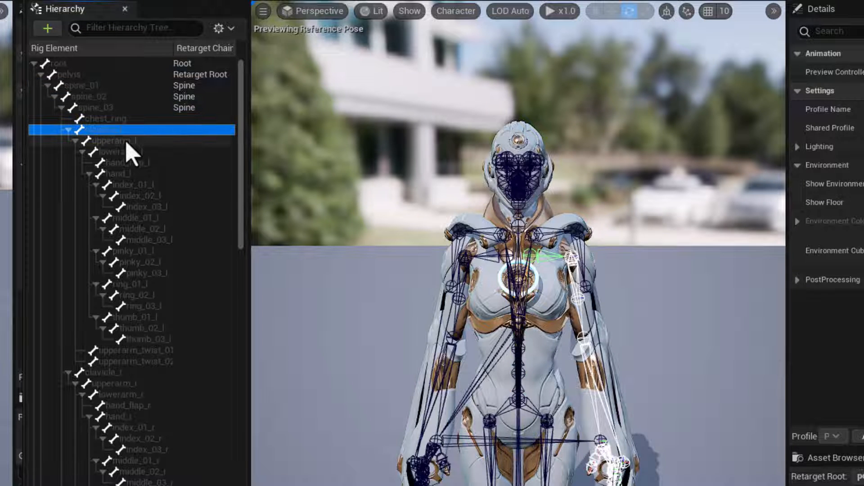
{"action": "right_click", "coordinate": [109, 132]}
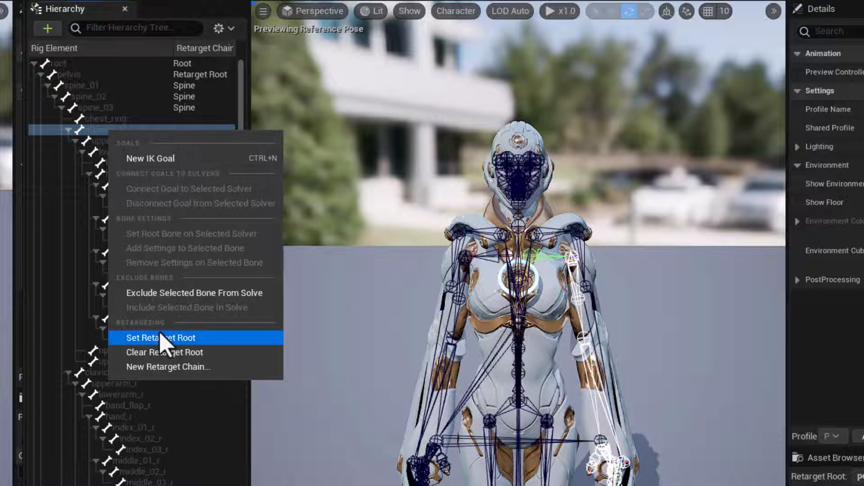
{"action": "left_click", "coordinate": [169, 368]}
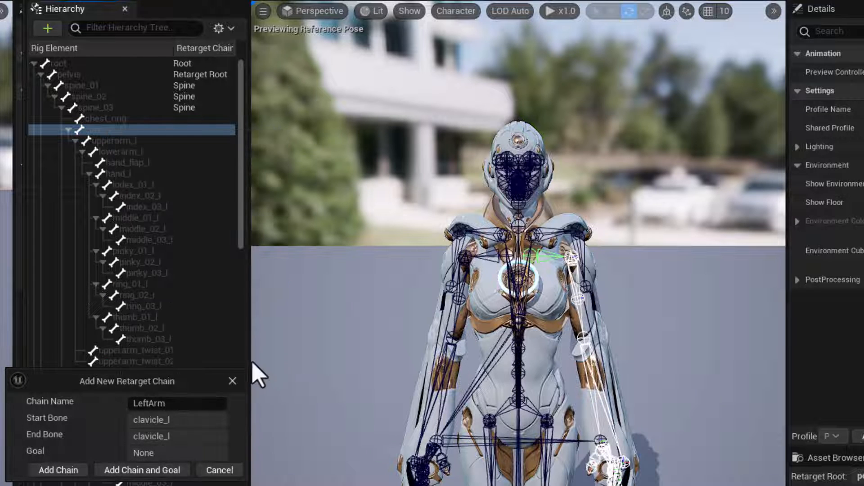
{"action": "left_click_drag", "start_coordinate": [135, 383], "coordinate": [293, 409]}
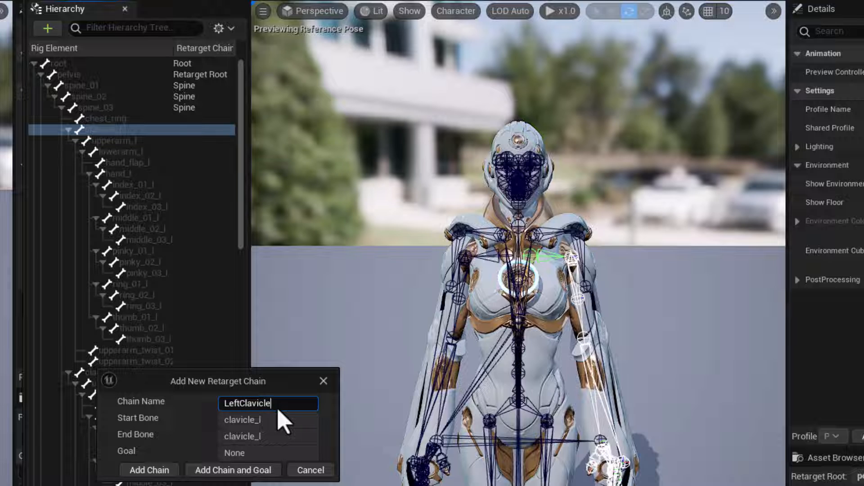
{"action": "type", "text": "Clavicle"}
{"action": "left_click", "coordinate": [153, 470]}
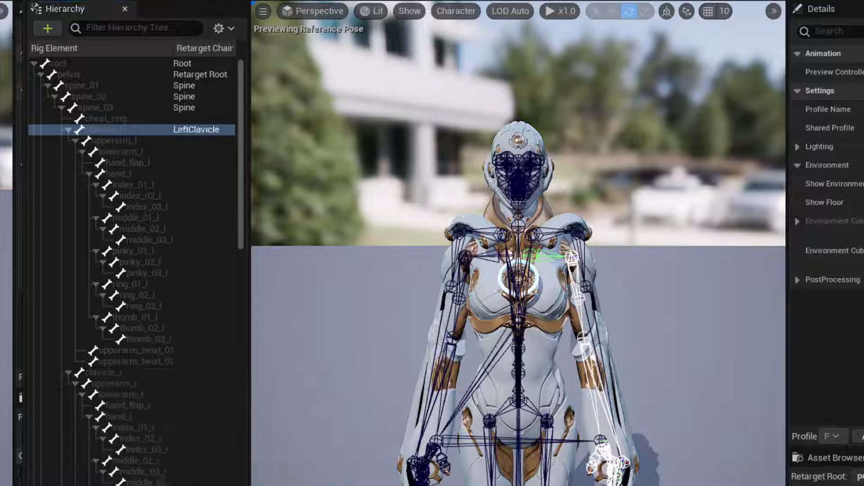
Step: Mirror the LeftClavicle chain to add a RightClavicle chain on clavicle_r without a goal
{"action": "right_click", "coordinate": [747, 458]}
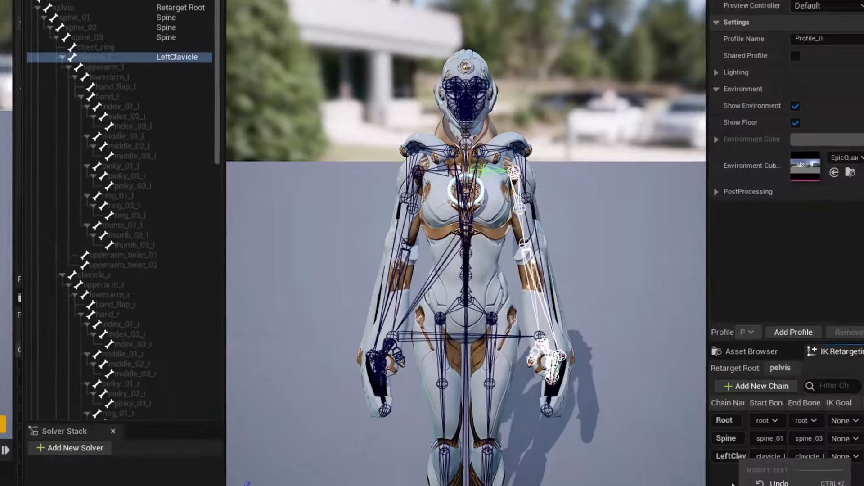
{"action": "left_click", "coordinate": [711, 405]}
{"action": "right_click", "coordinate": [709, 401]}
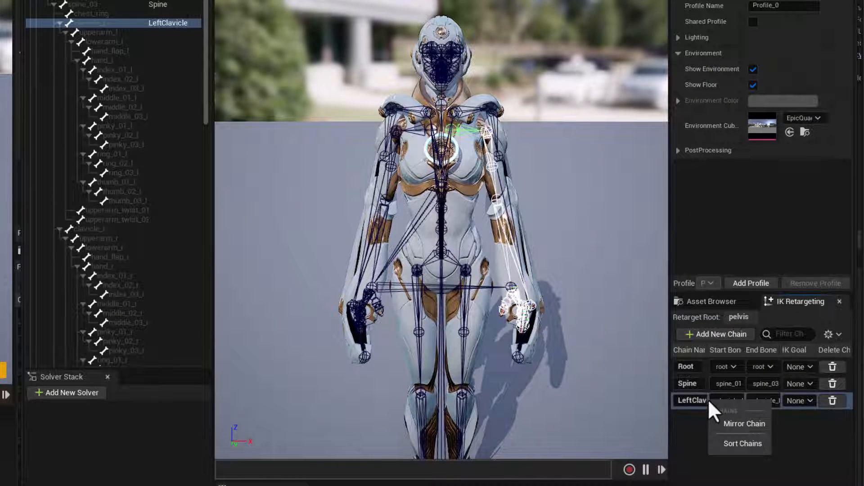
{"action": "left_click", "coordinate": [722, 424]}
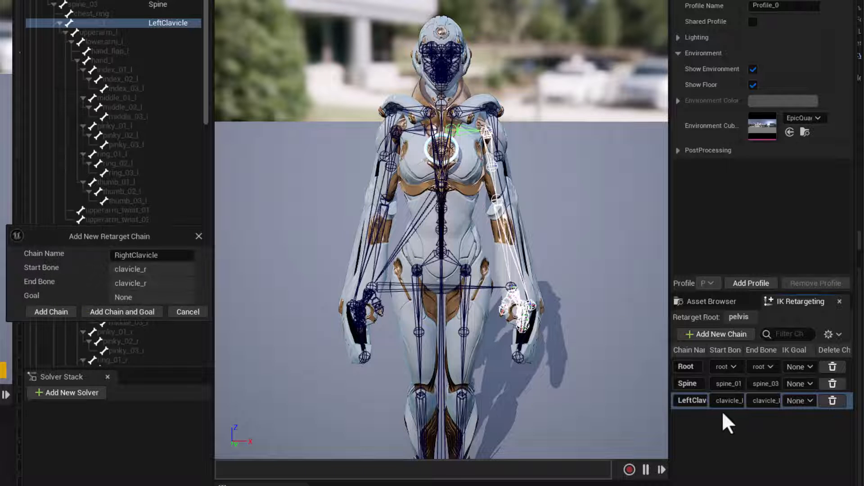
{"action": "left_click", "coordinate": [56, 310]}
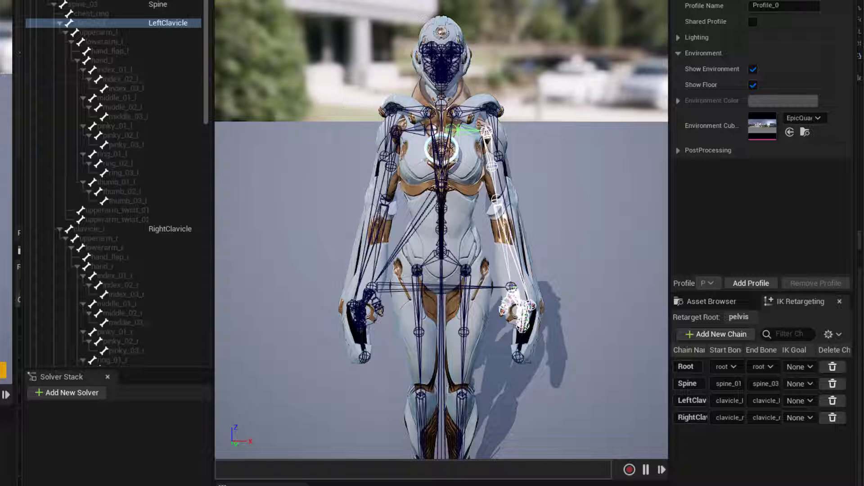
Step: Add a retarget chain named Head running from neck_01 through neck_02 to the head bone, without a goal
{"action": "left_click", "coordinate": [441, 103]}
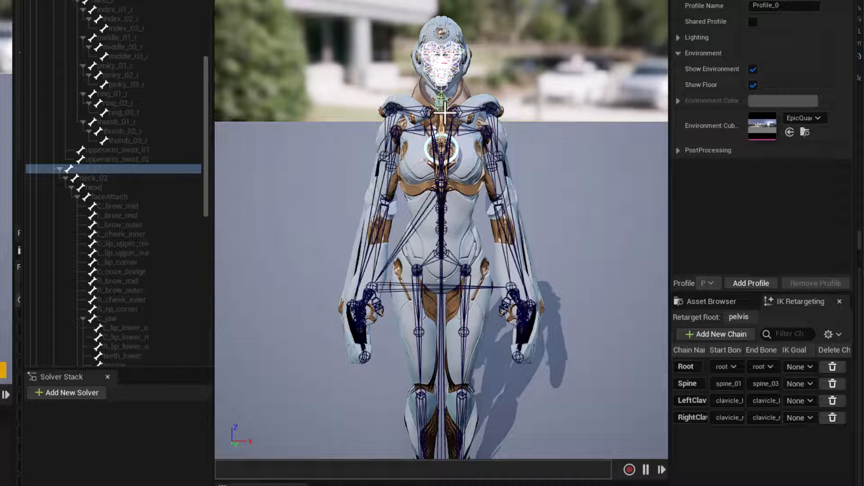
{"action": "left_click", "coordinate": [110, 186], "text": "shift"}
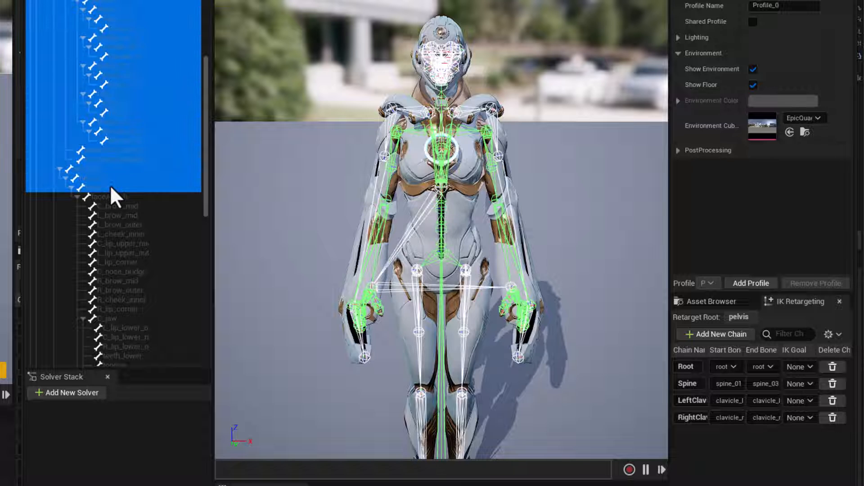
{"action": "left_click", "coordinate": [110, 170]}
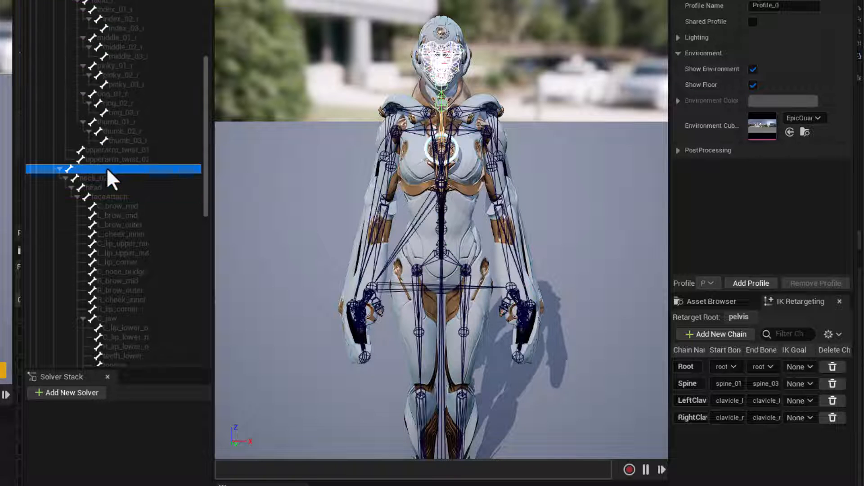
{"action": "left_click", "coordinate": [114, 179], "text": "shift"}
{"action": "left_click", "coordinate": [116, 187], "text": "shift"}
{"action": "left_click_drag", "start_coordinate": [548, 134], "coordinate": [383, 89], "text": "alt"}
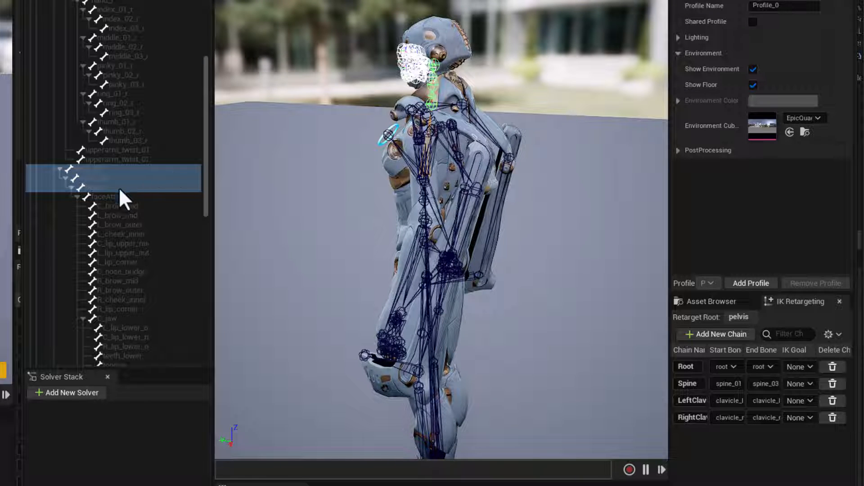
{"action": "right_click", "coordinate": [101, 178]}
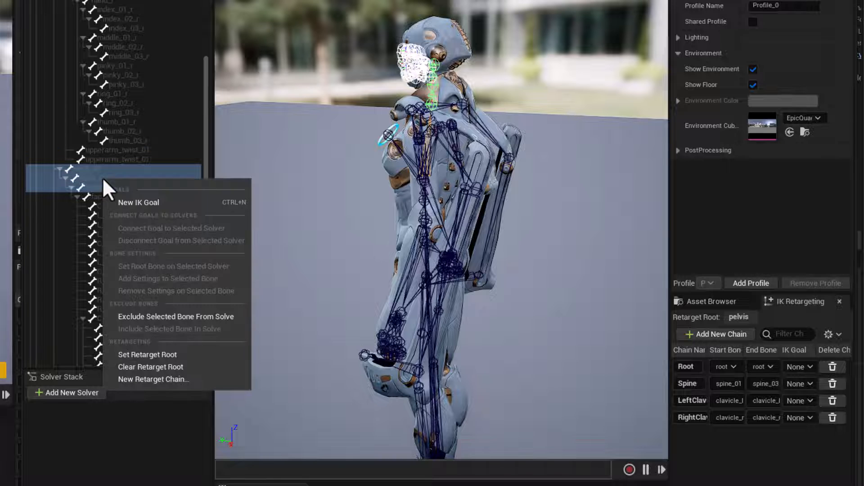
{"action": "left_click", "coordinate": [149, 380]}
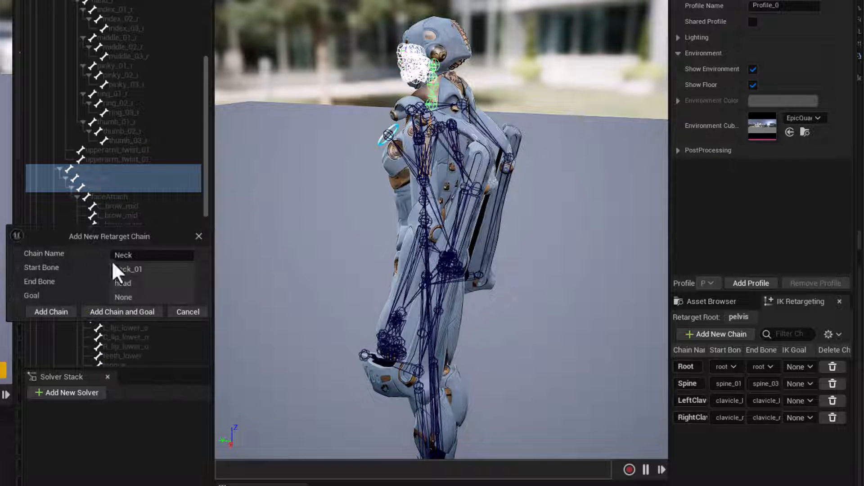
{"action": "type", "text": "Head"}
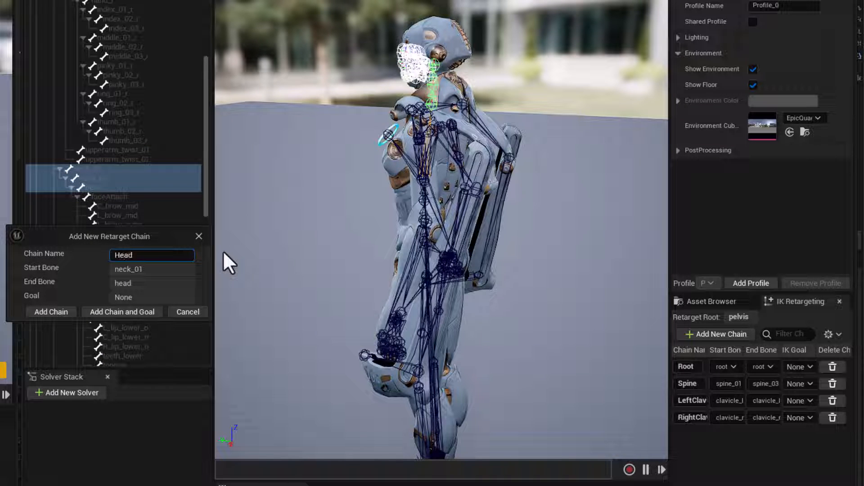
{"action": "left_click", "coordinate": [48, 313]}
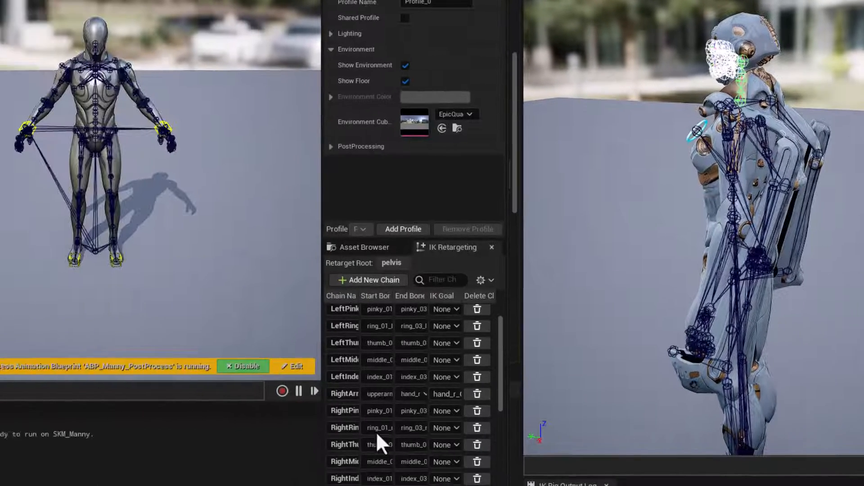
Step: Check the head chain in IK_Mannequin's retarget chain list by filtering for "head", widen the list, and return to the IK_Muriel_Demo window
{"action": "scroll", "coordinate": [641, 360], "scroll_direction": "up", "scroll_amount": 2}
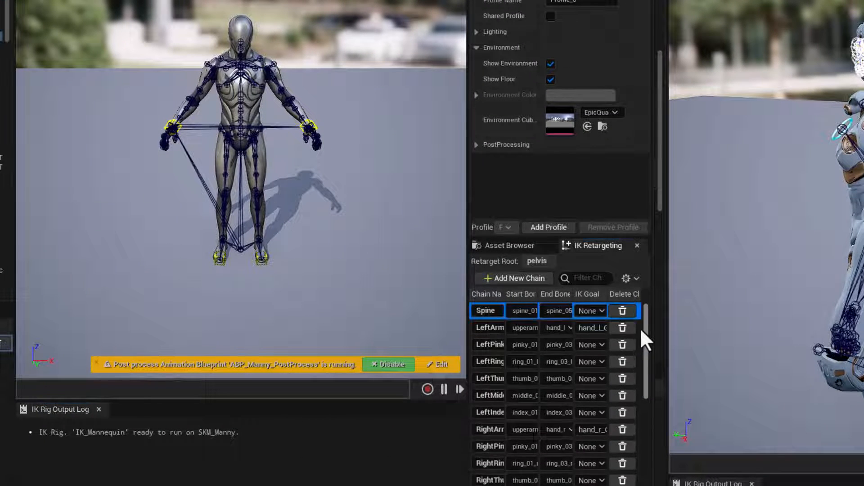
{"action": "scroll", "coordinate": [490, 360], "scroll_direction": "down", "scroll_amount": 10}
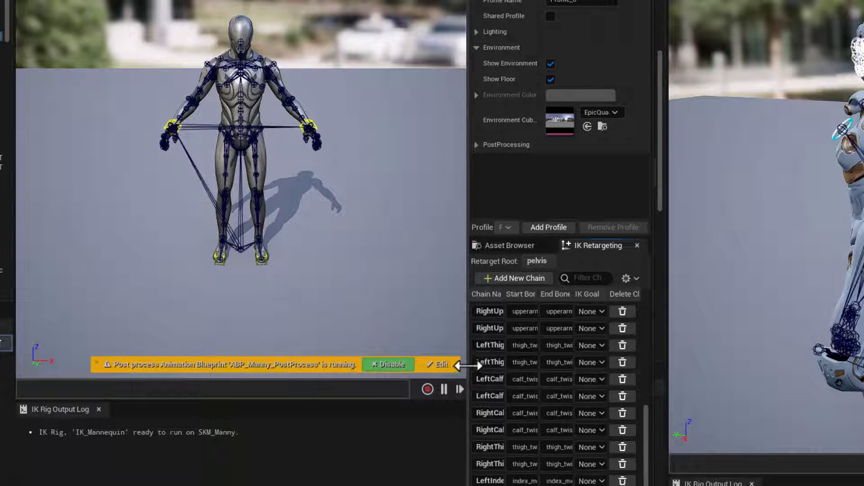
{"action": "left_click_drag", "start_coordinate": [469, 366], "coordinate": [364, 366]}
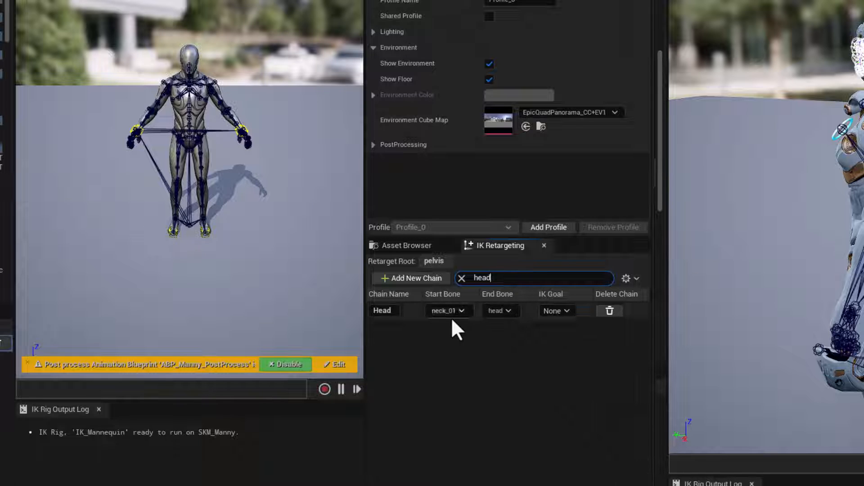
{"action": "left_click", "coordinate": [461, 278]}
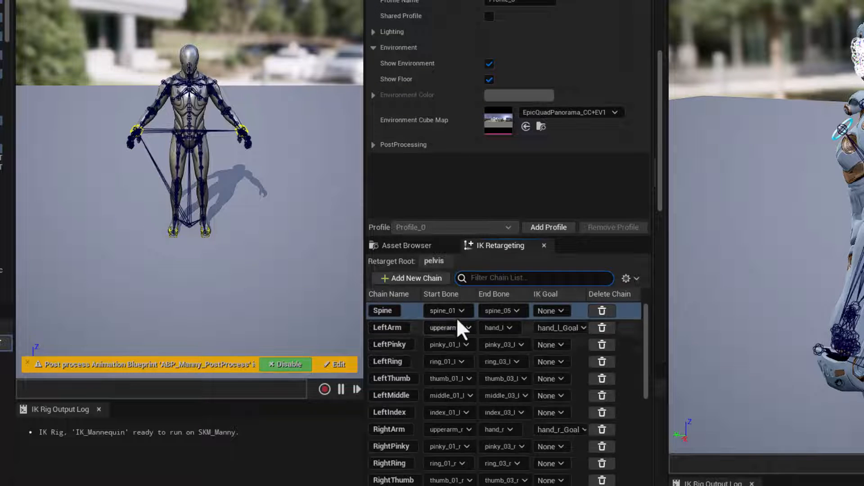
{"action": "left_click_drag", "start_coordinate": [399, 264], "coordinate": [400, 264]}
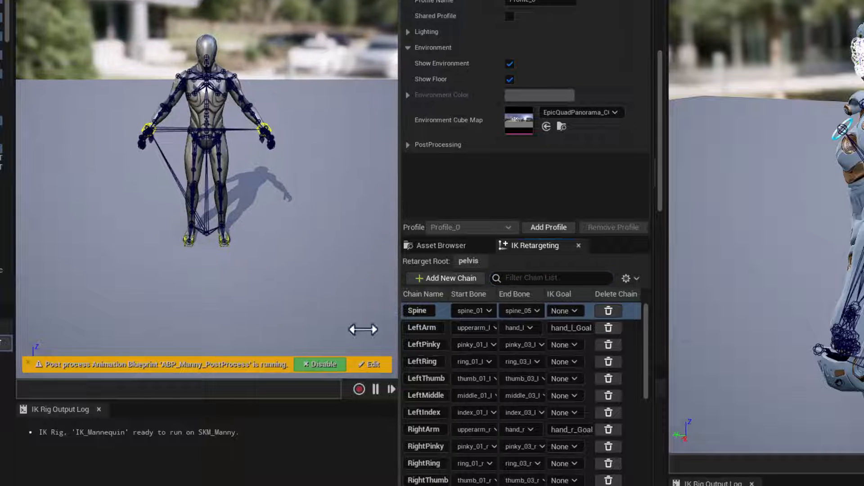
{"action": "left_click_drag", "start_coordinate": [656, 424], "coordinate": [655, 485]}
{"action": "left_click", "coordinate": [862, 242]}
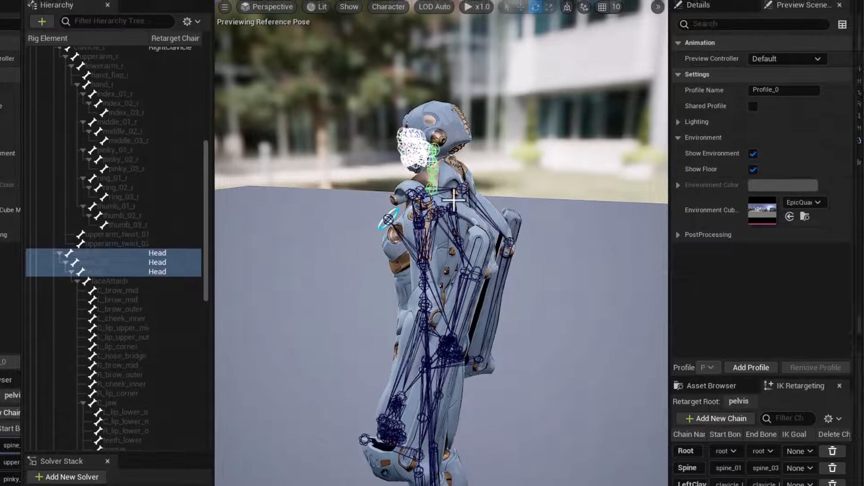
Step: Add a retarget chain named RightArm from upperarm_r through lowerarm_r to hand_r, leaving out hand_flap_r and without a goal
{"action": "left_click_drag", "start_coordinate": [295, 318], "coordinate": [340, 231], "text": "alt"}
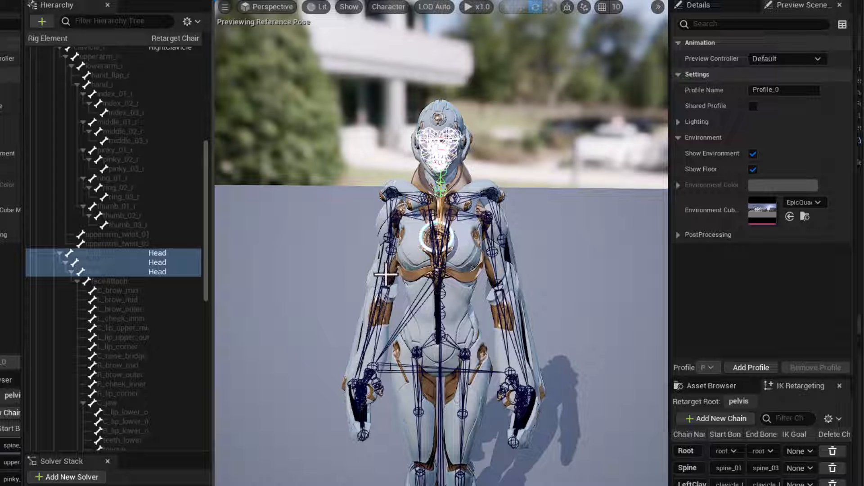
{"action": "mouse_move", "coordinate": [338, 294]}
{"action": "left_mouse_down", "text": "alt"}
{"action": "mouse_move", "coordinate": [306, 290]}
{"action": "mouse_move", "coordinate": [331, 290]}
{"action": "left_mouse_up", "text": "alt"}
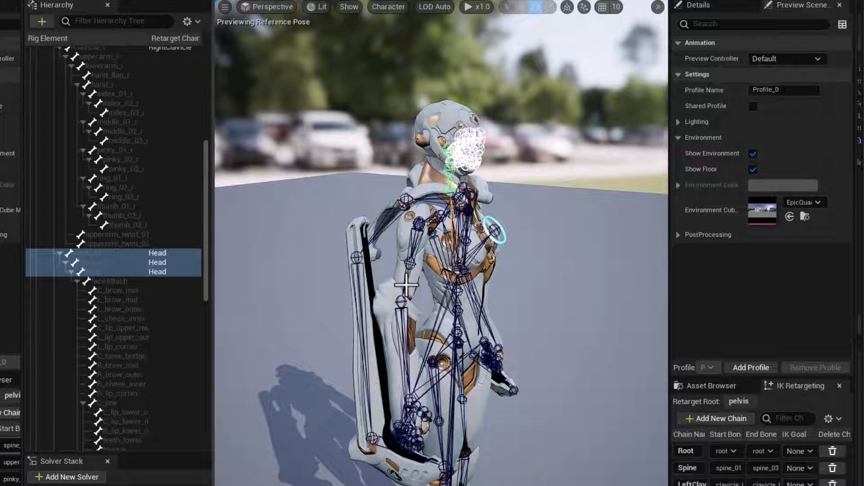
{"action": "left_click", "coordinate": [418, 227]}
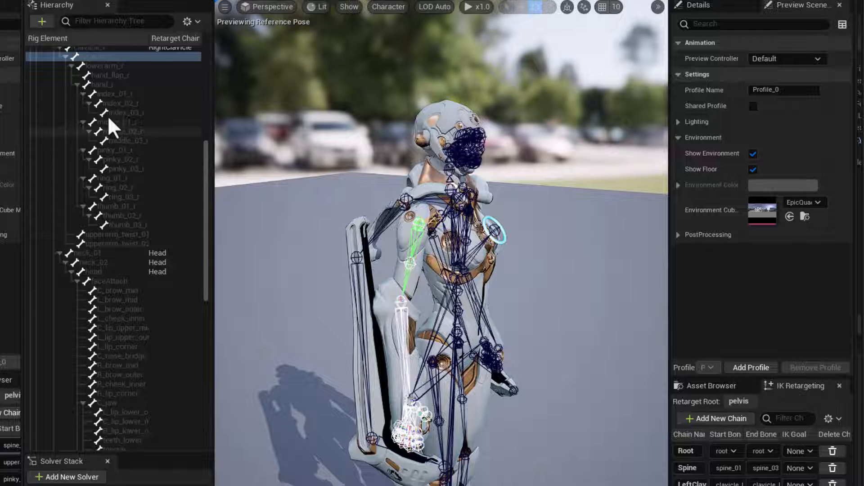
{"action": "left_click", "coordinate": [114, 66], "text": "shift"}
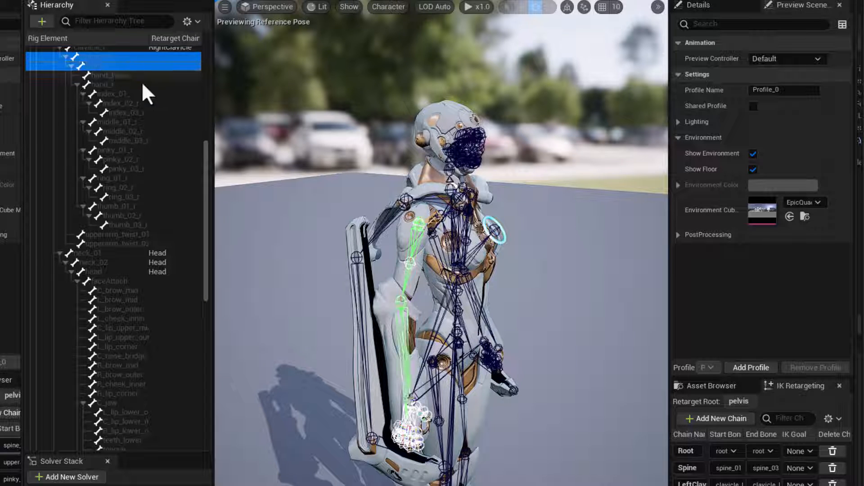
{"action": "left_click", "coordinate": [109, 86], "text": "ctrl"}
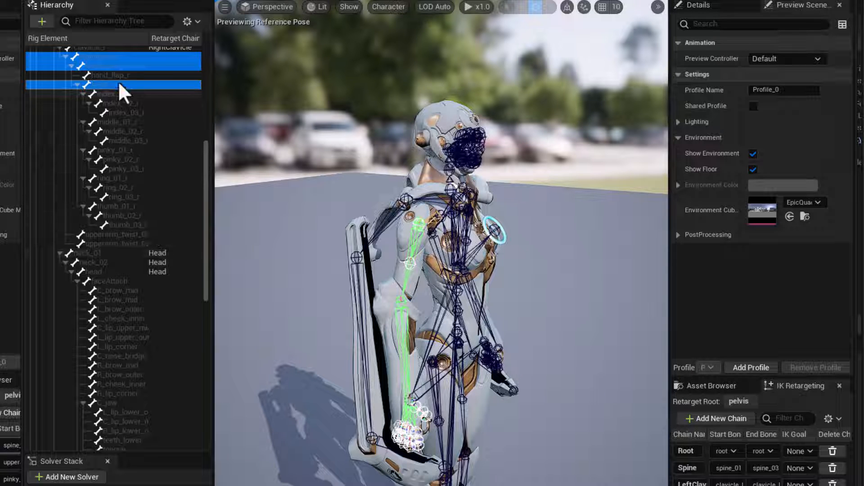
{"action": "right_click", "coordinate": [113, 62]}
{"action": "left_click", "coordinate": [175, 262]}
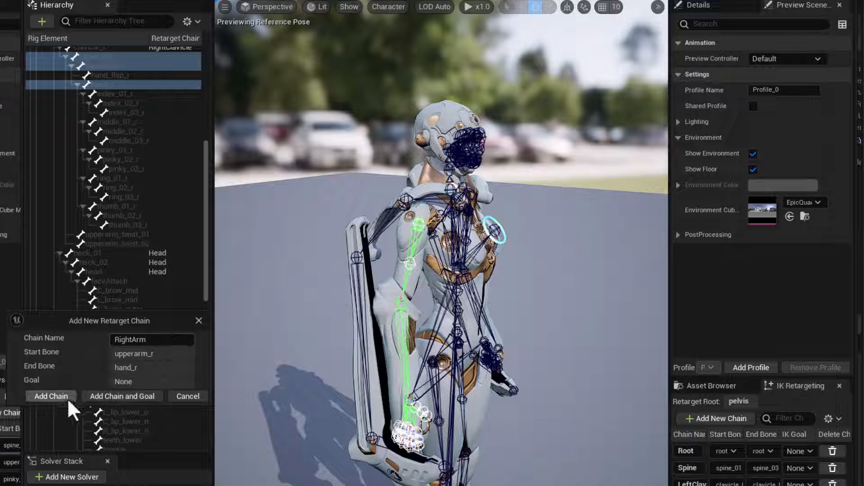
{"action": "left_click", "coordinate": [51, 396]}
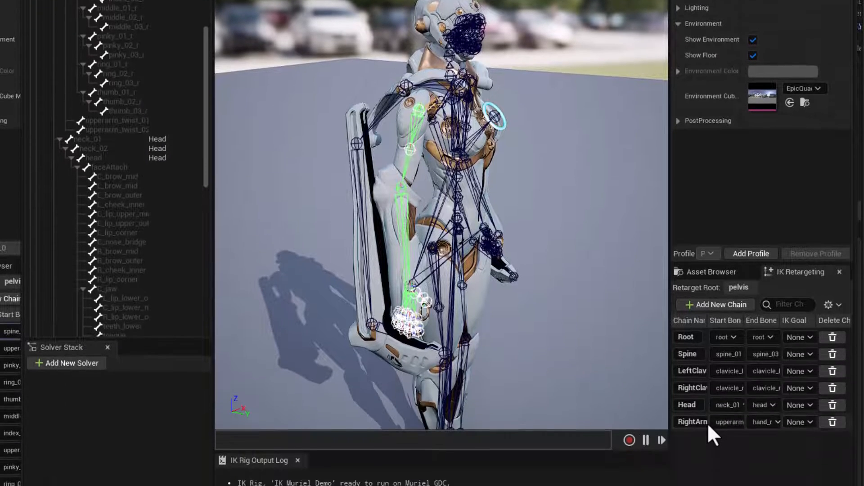
Step: Mirror the RightArm chain to add a LeftArm chain from upperarm_l to hand_l without a goal
{"action": "right_click", "coordinate": [709, 423]}
{"action": "left_click", "coordinate": [740, 446]}
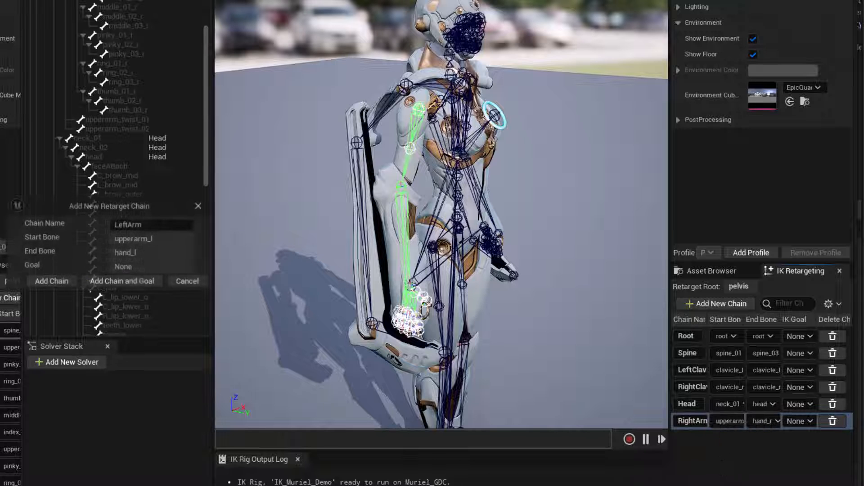
{"action": "left_click", "coordinate": [61, 282]}
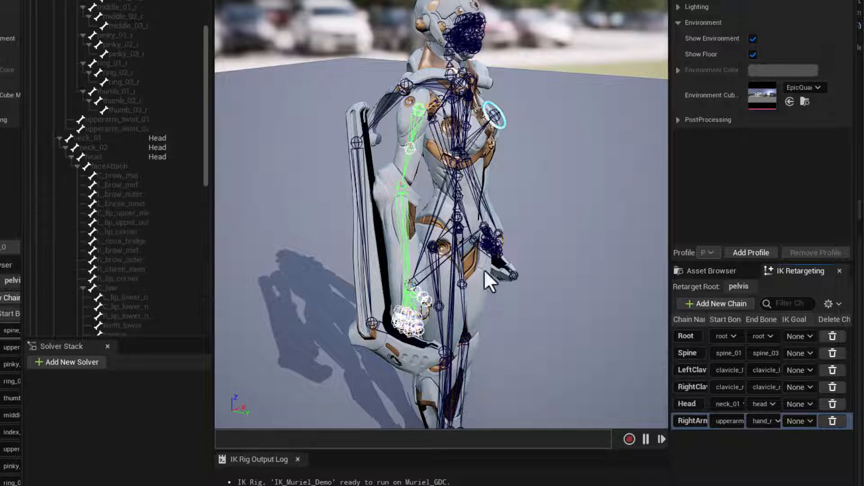
Step: Add a RightLeg chain from thigh_r to ball_r, leaving out foot_flap_r, and mirror it as LeftLeg from thigh_l to ball_l, both without goals
{"action": "left_click_drag", "start_coordinate": [555, 339], "coordinate": [501, 315]}
{"action": "middle_click_drag", "start_coordinate": [501, 315], "coordinate": [495, 333]}
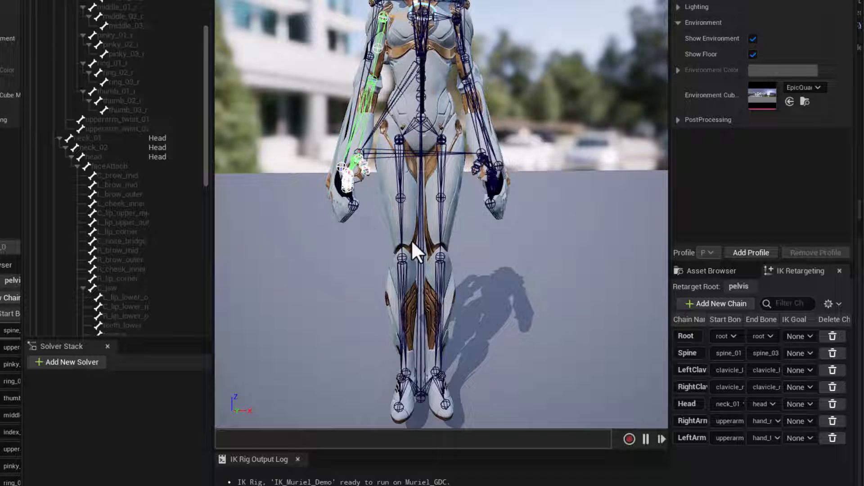
{"action": "left_click", "coordinate": [399, 216]}
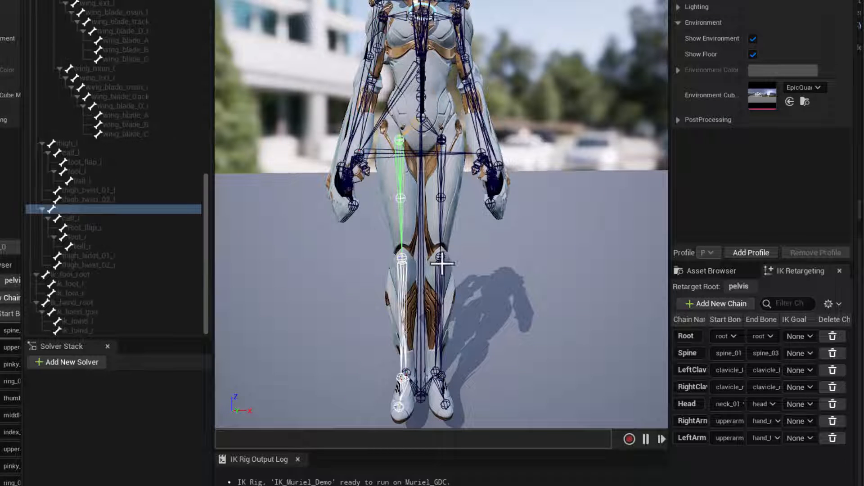
{"action": "left_click", "coordinate": [97, 218], "text": "ctrl"}
{"action": "left_click", "coordinate": [115, 238], "text": "ctrl"}
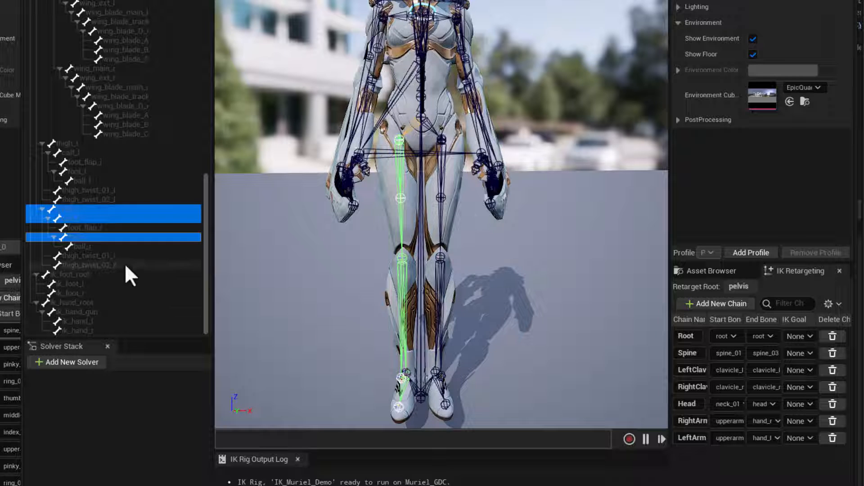
{"action": "left_click", "coordinate": [99, 246], "text": "ctrl"}
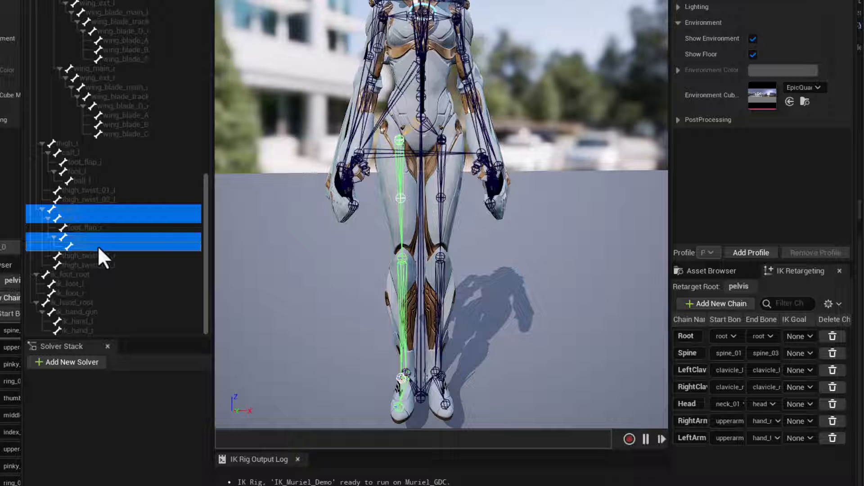
{"action": "right_click", "coordinate": [128, 223]}
{"action": "left_click", "coordinate": [194, 414]}
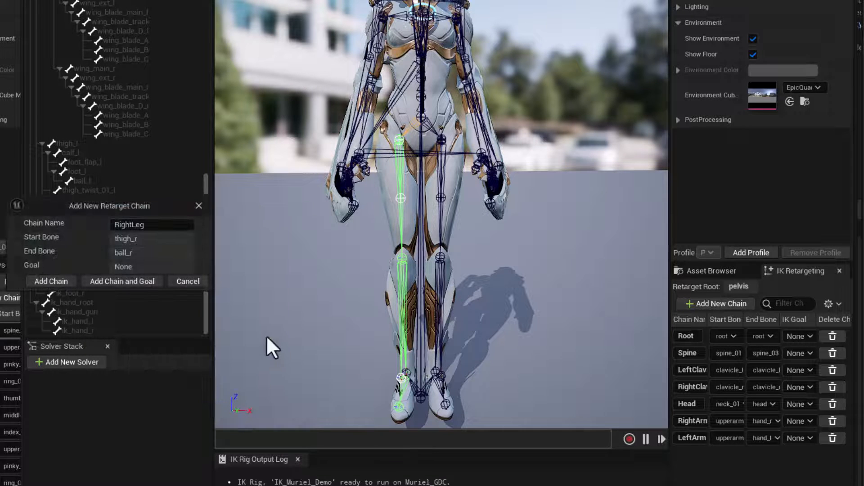
{"action": "left_click", "coordinate": [64, 279]}
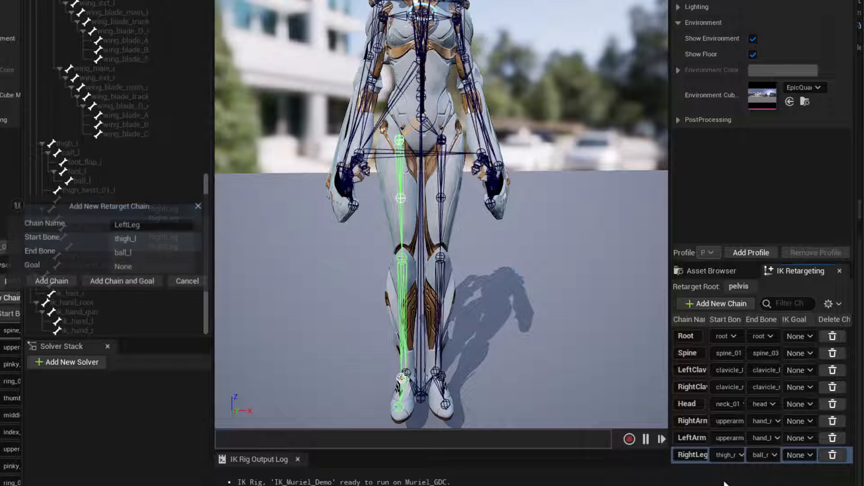
{"action": "left_click", "coordinate": [53, 281]}
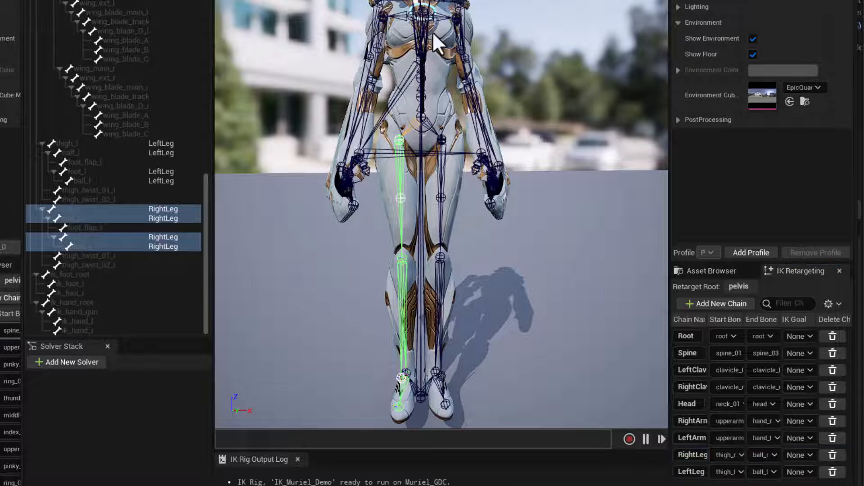
Step: Add RightIndex, RightMiddle, RightPinky, RightRing and RightThumb chains together from the right hand's first finger and thumb bones, without goals
{"action": "left_click_drag", "start_coordinate": [525, 206], "coordinate": [604, 203], "text": "alt"}
{"action": "right_click_drag", "start_coordinate": [525, 205], "coordinate": [586, 205], "text": "alt"}
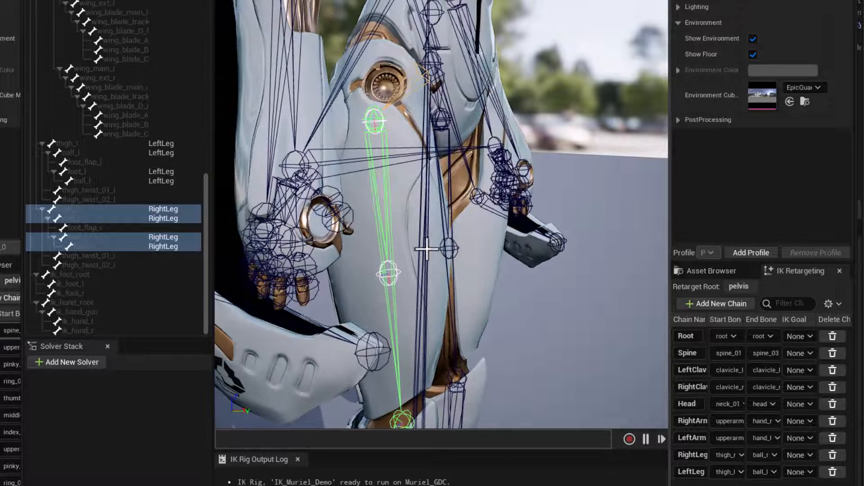
{"action": "middle_click_drag", "start_coordinate": [612, 262], "coordinate": [675, 238], "text": "alt"}
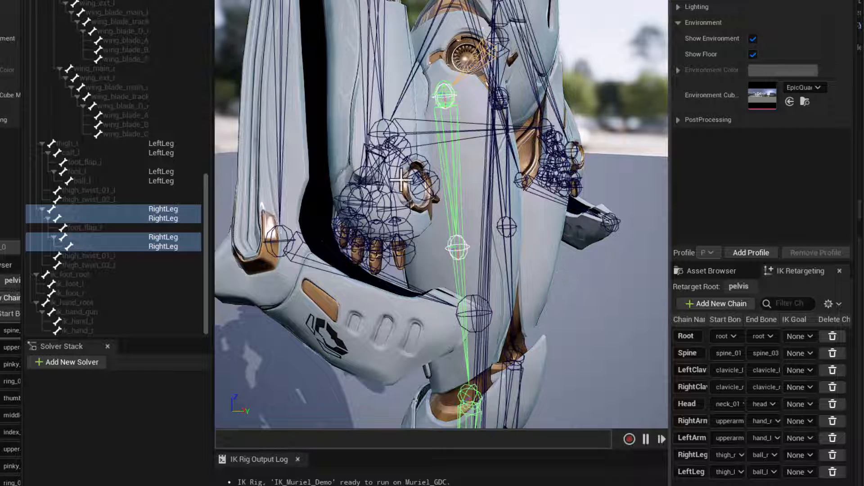
{"action": "left_click_drag", "start_coordinate": [573, 278], "coordinate": [369, 181], "text": "alt"}
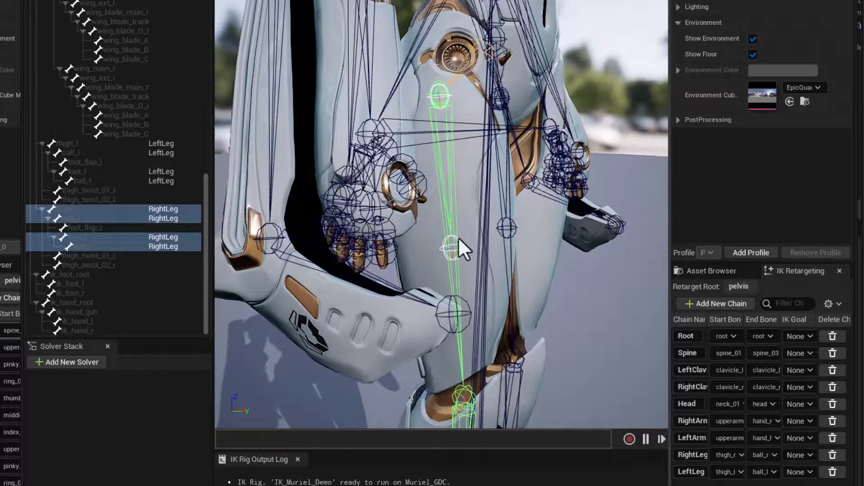
{"action": "left_click", "coordinate": [396, 155]}
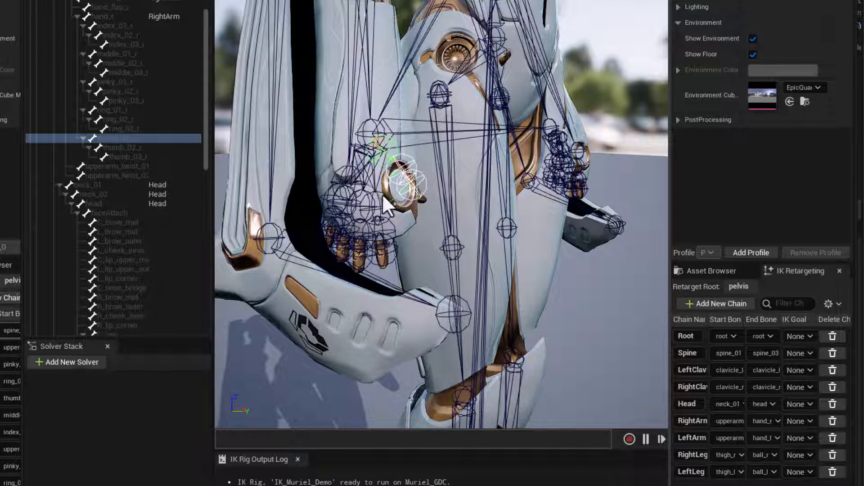
{"action": "left_click", "coordinate": [129, 26], "text": "ctrl"}
{"action": "left_click", "coordinate": [124, 55], "text": "ctrl"}
{"action": "left_click", "coordinate": [127, 83], "text": "ctrl"}
{"action": "left_click", "coordinate": [131, 111], "text": "ctrl"}
{"action": "right_click", "coordinate": [151, 57]}
{"action": "left_click", "coordinate": [196, 255]}
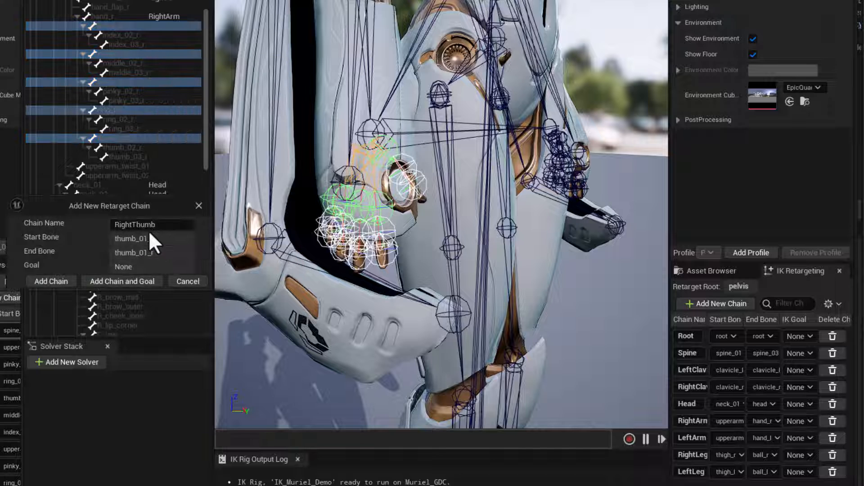
{"action": "left_click", "coordinate": [63, 280]}
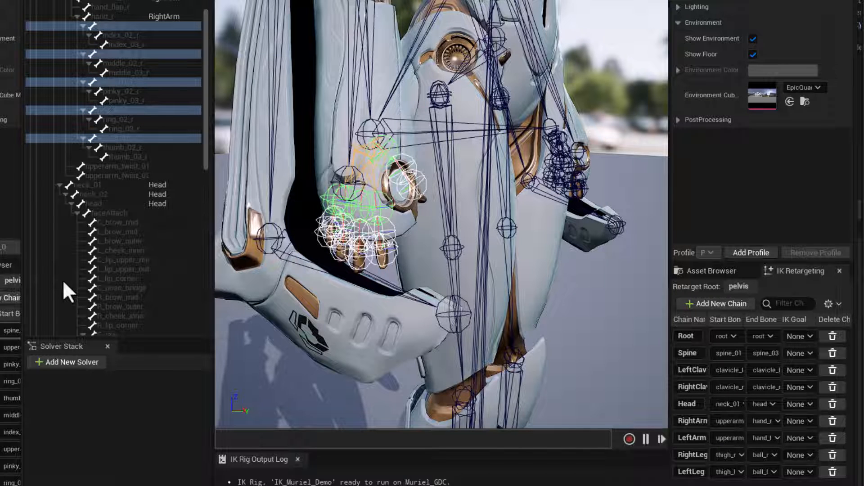
Step: Set the end bones of the five right finger chains to thumb_03_r, index_03_r, middle_03_r, pinky_03_r and ring_03_r
{"action": "left_click", "coordinate": [764, 485]}
{"action": "left_click", "coordinate": [837, 363]}
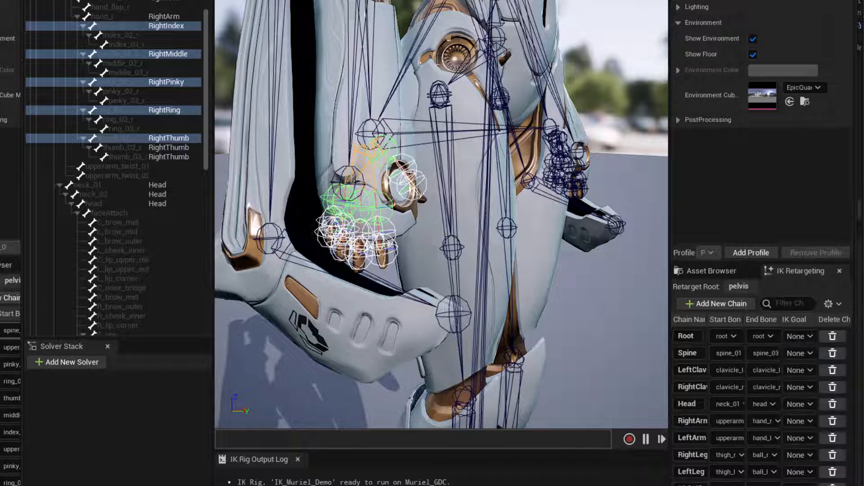
{"action": "left_click", "coordinate": [764, 485]}
{"action": "left_click", "coordinate": [840, 379]}
{"action": "left_click", "coordinate": [764, 485]}
{"action": "left_click", "coordinate": [843, 396]}
{"action": "left_click", "coordinate": [764, 485]}
{"action": "left_click", "coordinate": [841, 413]}
{"action": "left_click", "coordinate": [764, 485]}
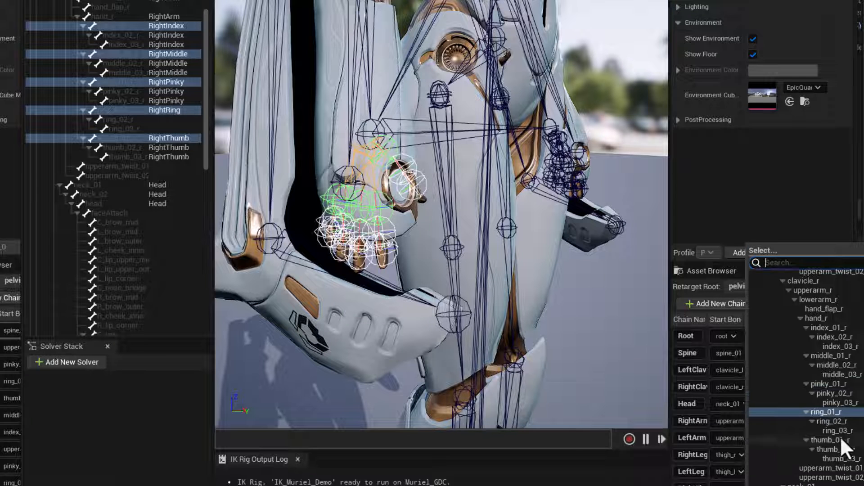
{"action": "left_click", "coordinate": [838, 431]}
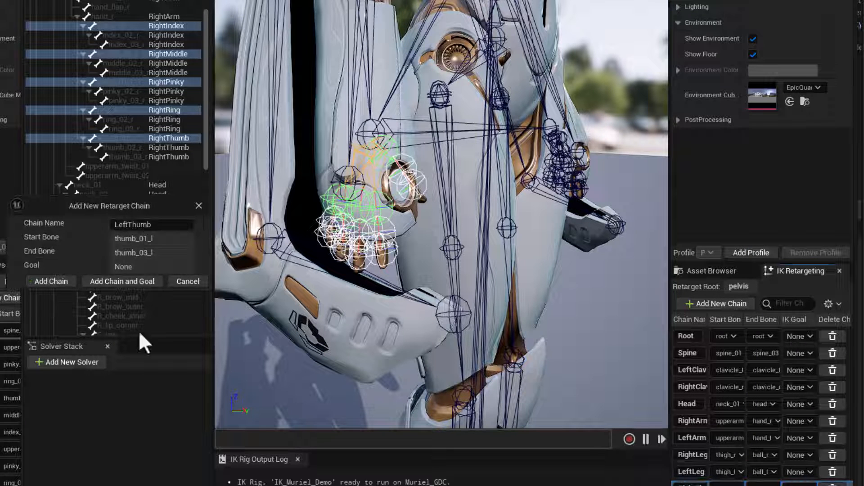
Step: Mirror the five right finger chains onto the left hand without goals, and widen the chain list
{"action": "left_click", "coordinate": [64, 281]}
{"action": "left_click", "coordinate": [65, 281]}
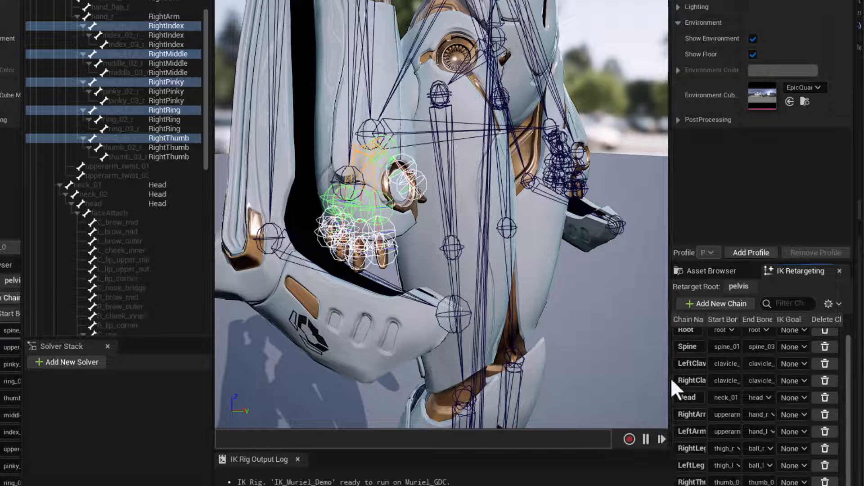
{"action": "left_click_drag", "start_coordinate": [667, 378], "coordinate": [648, 379]}
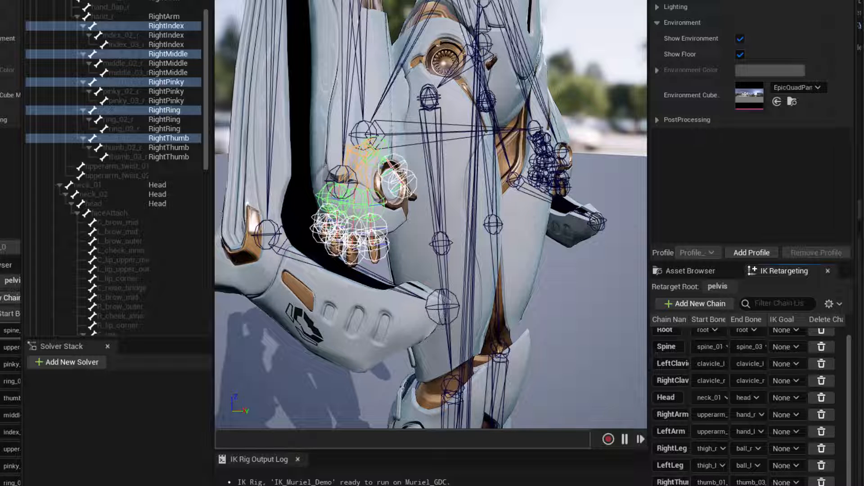
Step: Examine the right hand's finger bones up close around the index_03_r tip from several angles
{"action": "left_click", "coordinate": [385, 255]}
{"action": "right_click_drag", "start_coordinate": [385, 254], "coordinate": [486, 243]}
{"action": "right_click_drag", "start_coordinate": [353, 255], "coordinate": [353, 266]}
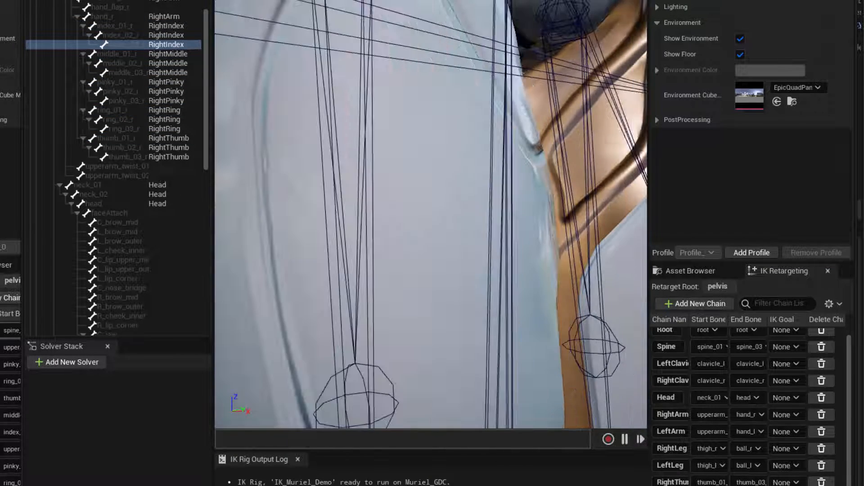
{"action": "key", "text": "f"}
{"action": "left_click_drag", "start_coordinate": [505, 232], "coordinate": [451, 177], "text": "alt"}
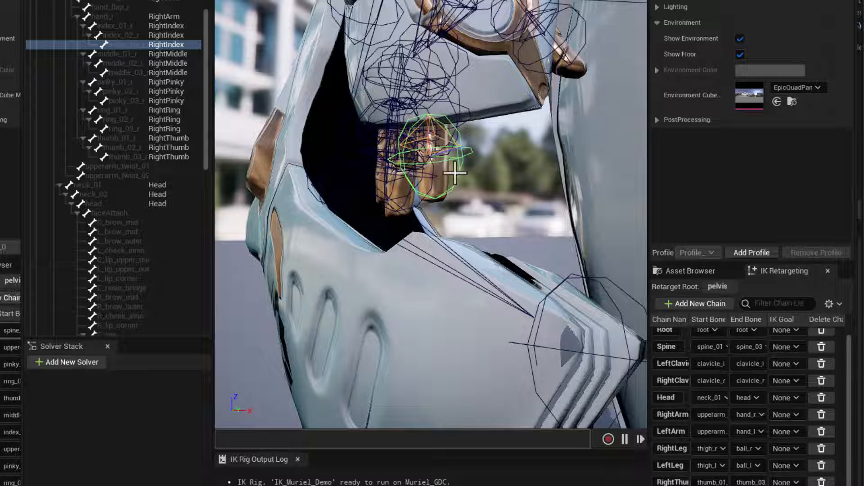
{"action": "mouse_move", "coordinate": [497, 205]}
{"action": "right_mouse_down", "text": "alt"}
{"action": "mouse_move", "coordinate": [455, 204]}
{"action": "mouse_move", "coordinate": [499, 204]}
{"action": "mouse_move", "coordinate": [484, 205]}
{"action": "right_mouse_up", "text": "alt"}
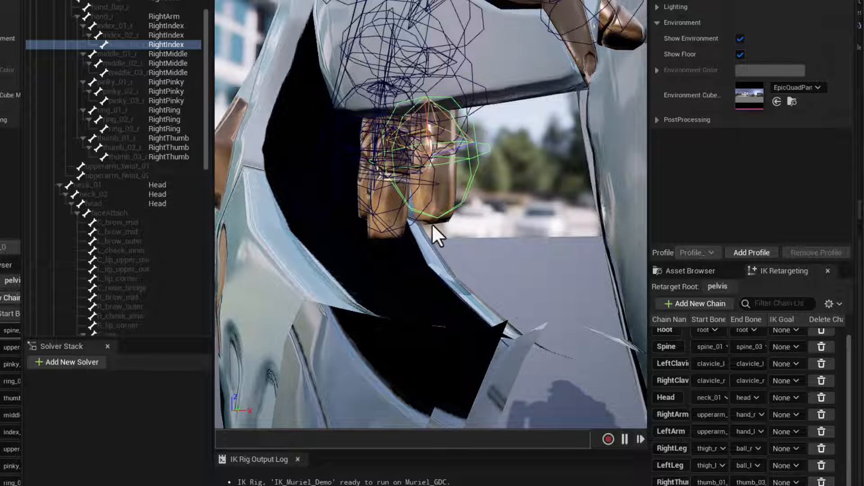
{"action": "right_click_drag", "start_coordinate": [498, 246], "coordinate": [457, 245], "text": "alt"}
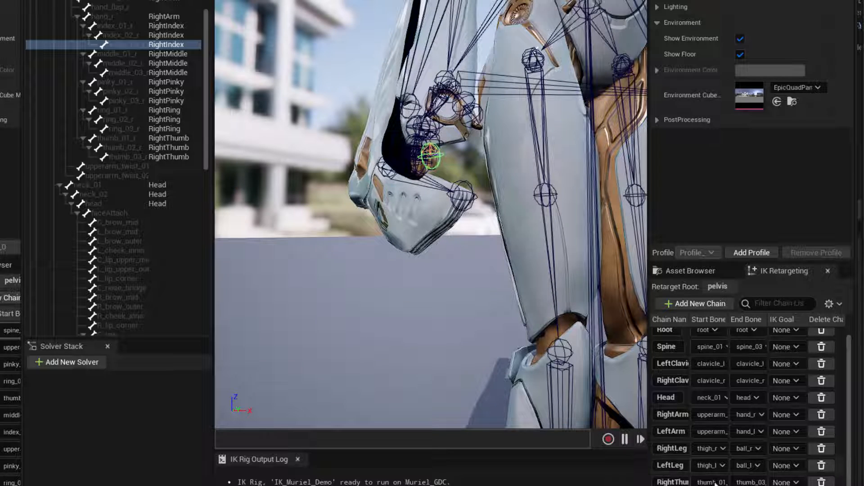
{"action": "left_click_drag", "start_coordinate": [461, 268], "coordinate": [512, 290], "text": "alt"}
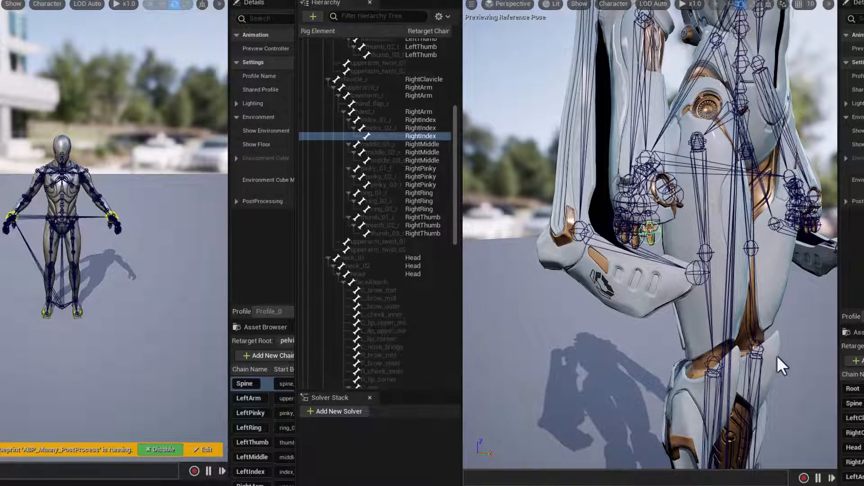
Step: Create IK goals on the ball_r, ball_l, hand_l and hand_r bones together, adding a Full Body IK default solver
{"action": "scroll", "coordinate": [722, 353], "scroll_direction": "down", "scroll_amount": 8}
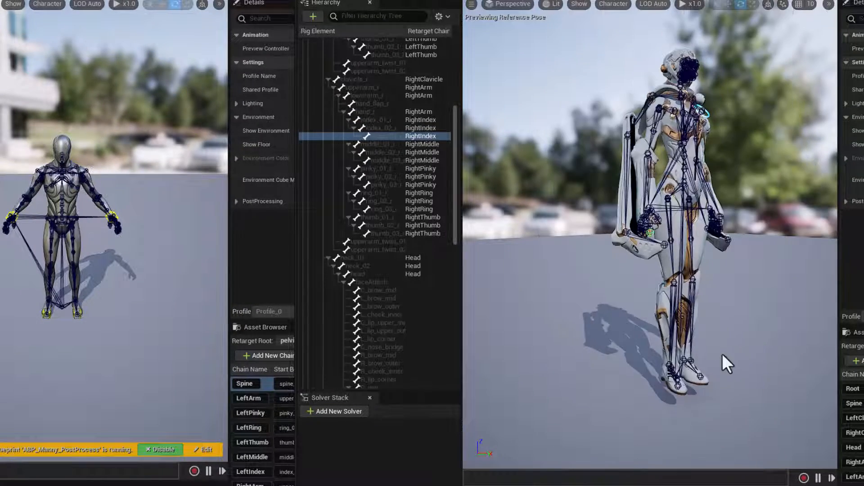
{"action": "left_click_drag", "start_coordinate": [722, 353], "coordinate": [639, 349], "text": "alt"}
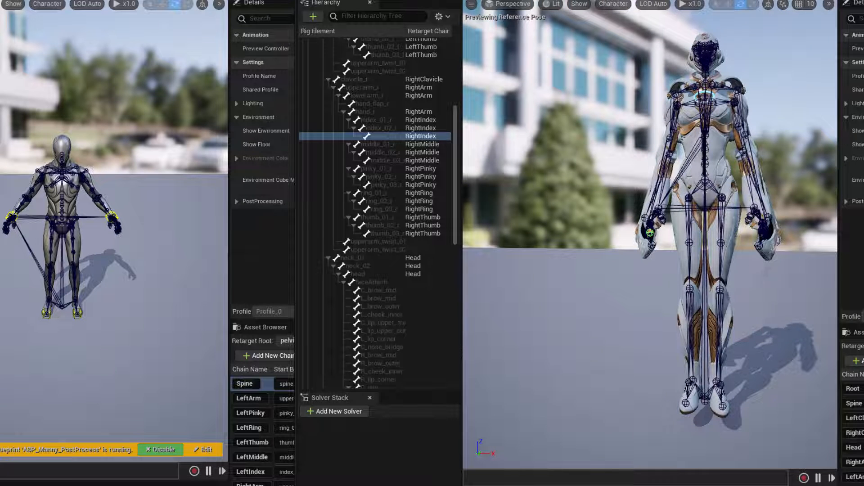
{"action": "scroll", "coordinate": [774, 332], "scroll_direction": "up", "scroll_amount": 3}
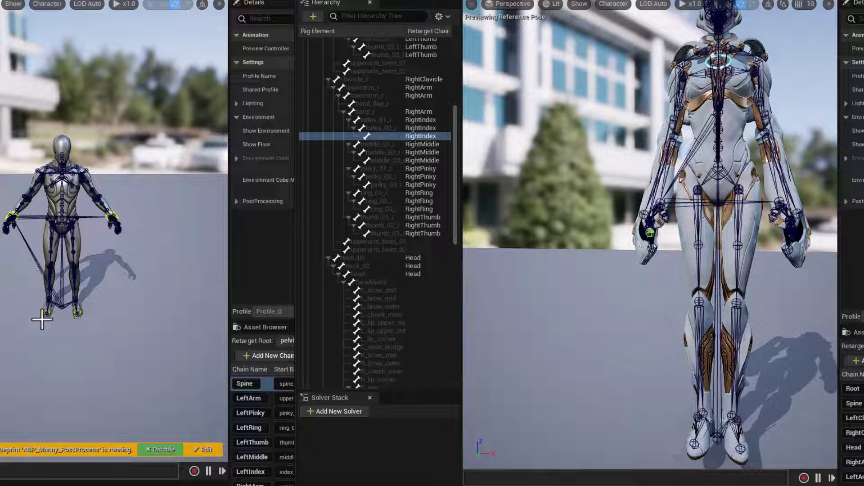
{"action": "left_click", "coordinate": [695, 443]}
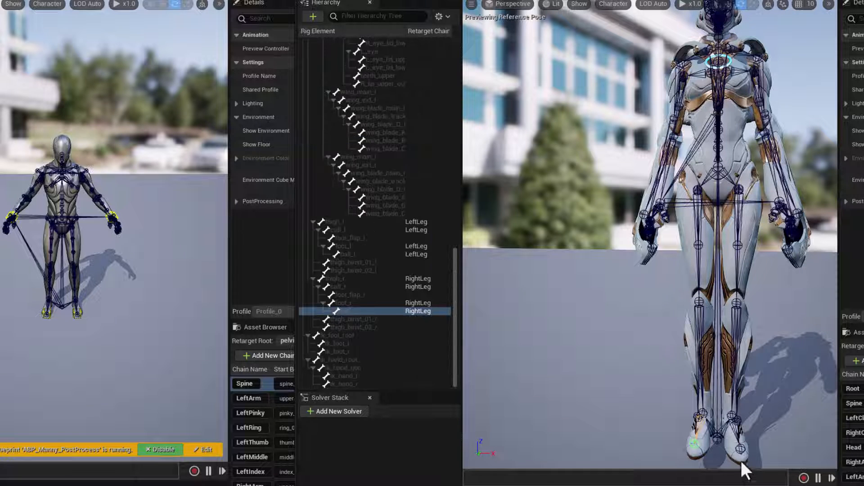
{"action": "left_click", "coordinate": [740, 449], "text": "ctrl"}
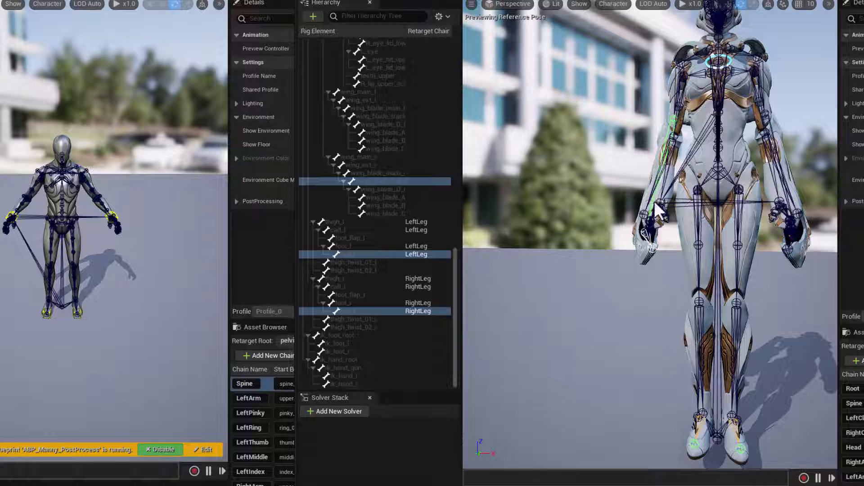
{"action": "left_click", "coordinate": [658, 202], "text": "ctrl"}
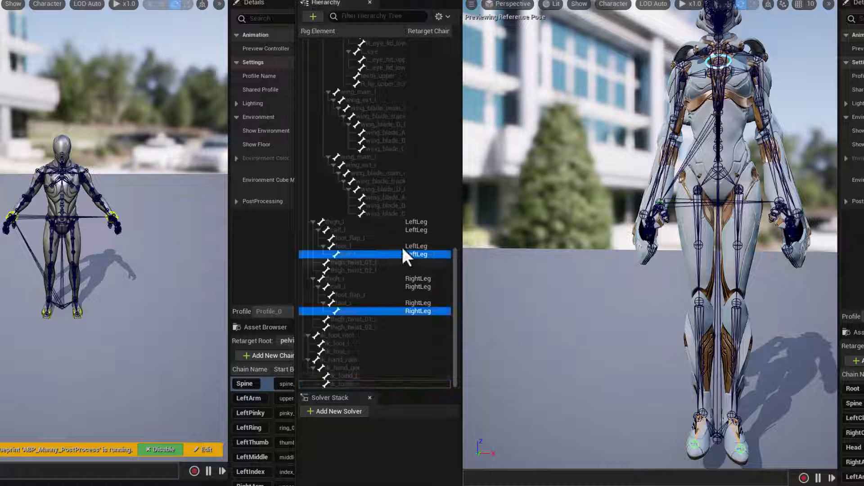
{"action": "scroll", "coordinate": [401, 246], "scroll_direction": "up", "scroll_amount": 10}
{"action": "scroll", "coordinate": [401, 223], "scroll_direction": "up", "scroll_amount": 10}
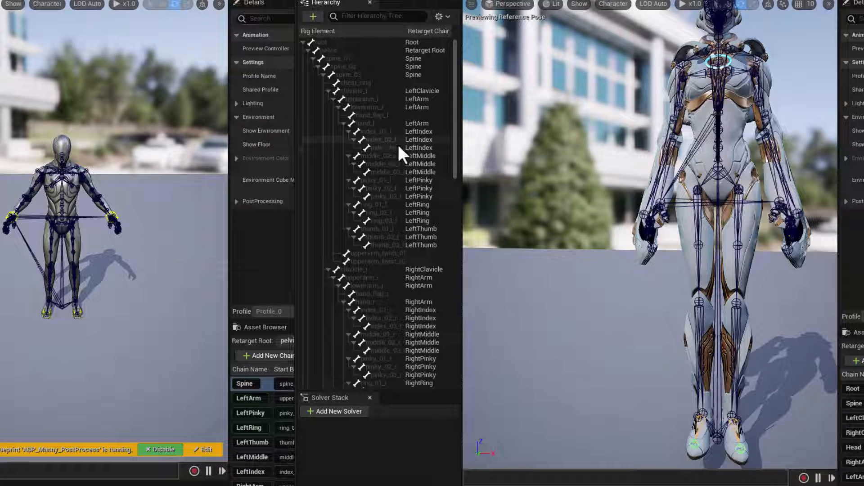
{"action": "left_click", "coordinate": [384, 123]}
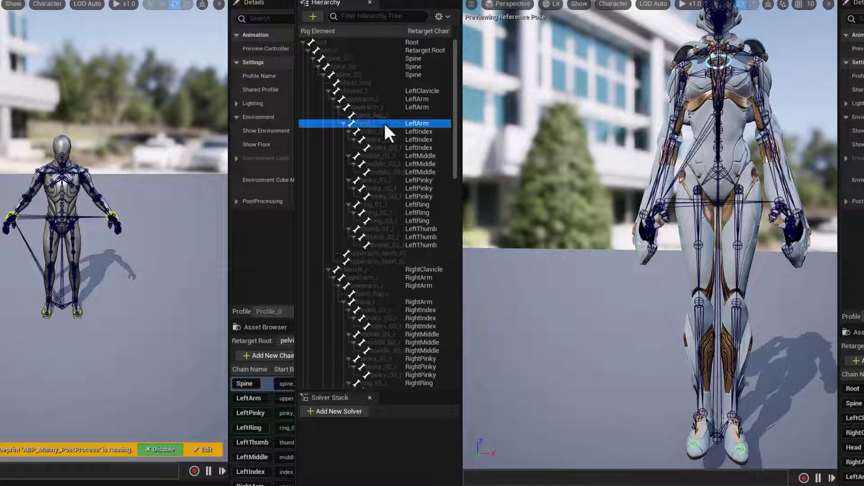
{"action": "left_click", "coordinate": [383, 302], "text": "ctrl"}
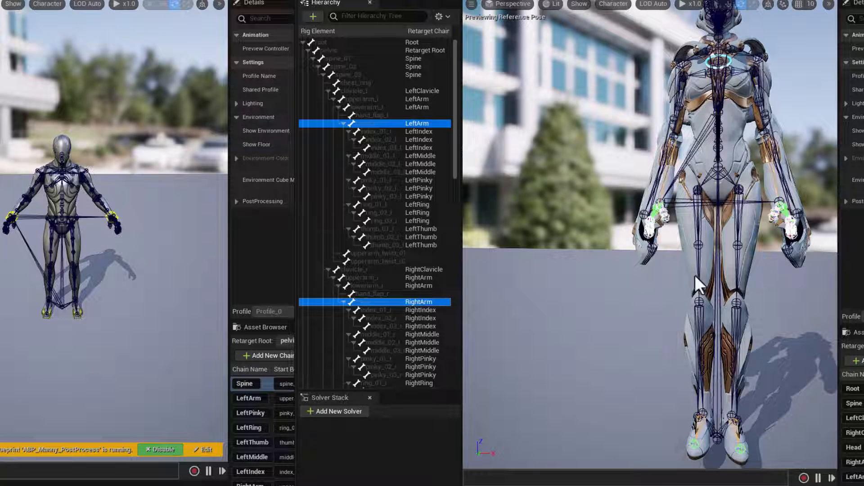
{"action": "left_click", "coordinate": [312, 16]}
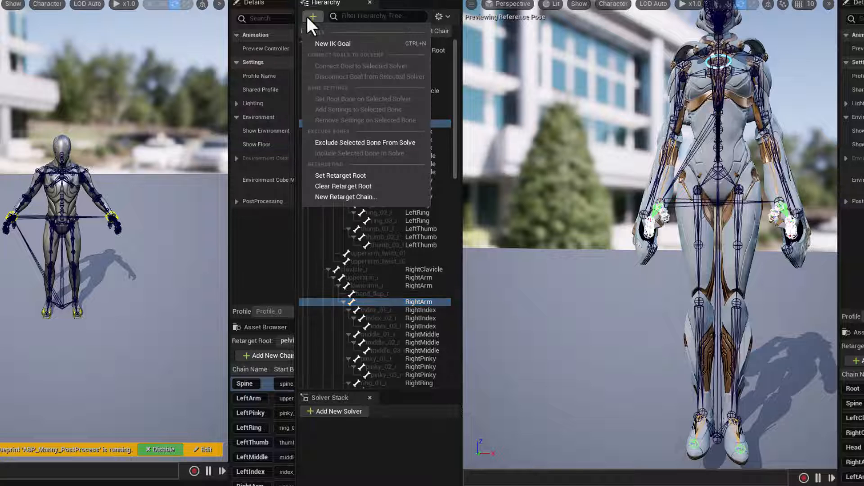
{"action": "left_click", "coordinate": [338, 44]}
{"action": "left_click_drag", "start_coordinate": [366, 298], "coordinate": [538, 292]}
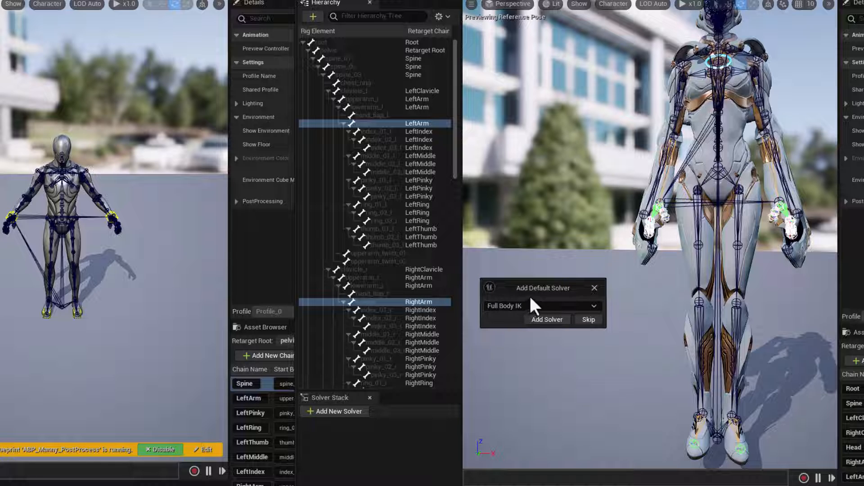
{"action": "left_click", "coordinate": [547, 320]}
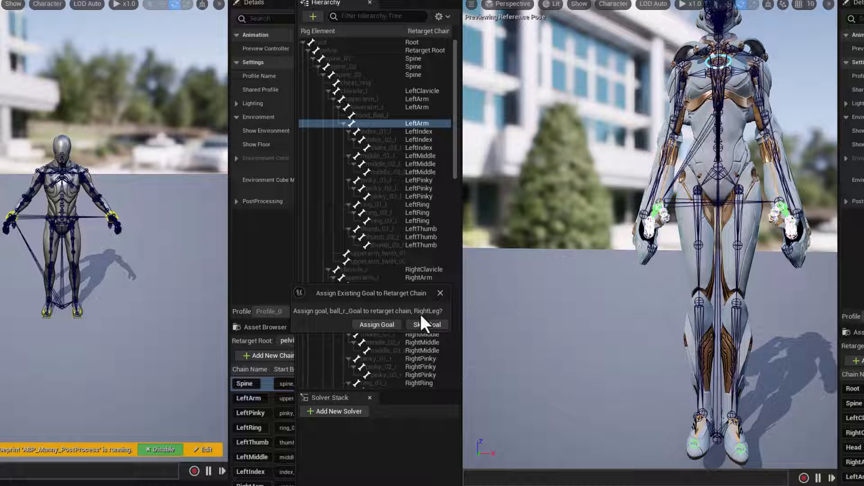
Step: Assign the new foot and hand goals to their matching RightLeg, LeftLeg, LeftArm and RightArm retarget chains
{"action": "left_click", "coordinate": [382, 322]}
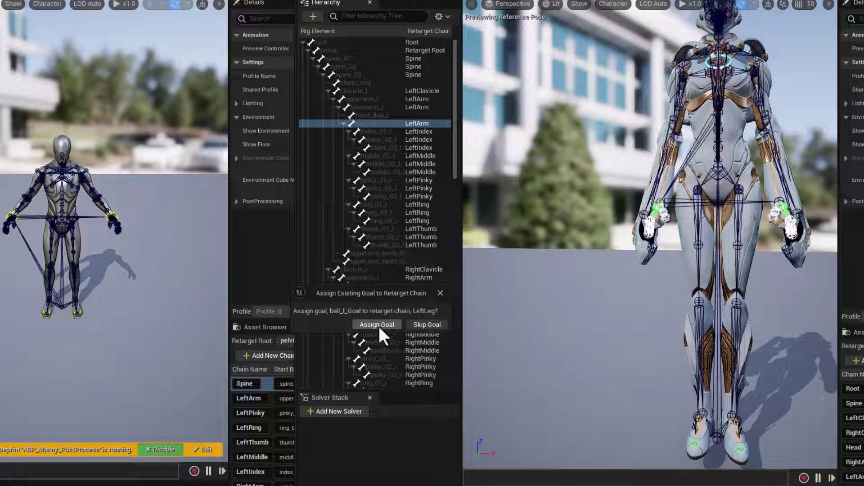
{"action": "left_click", "coordinate": [379, 326]}
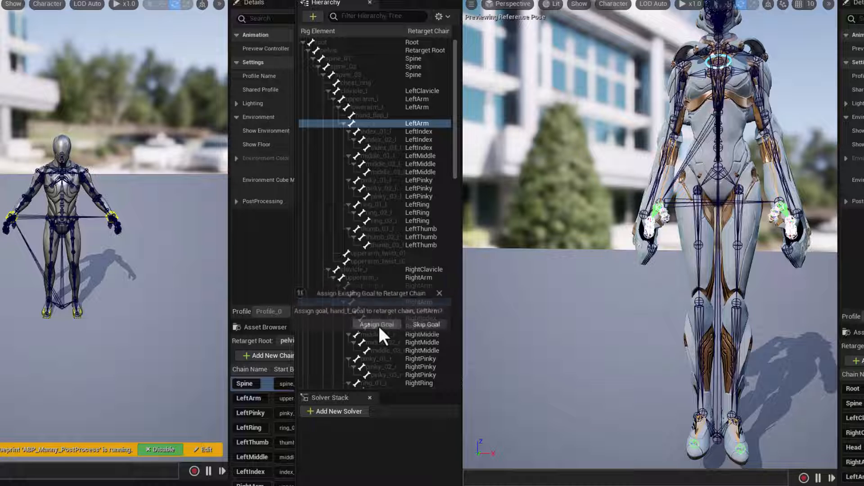
{"action": "left_click", "coordinate": [378, 325]}
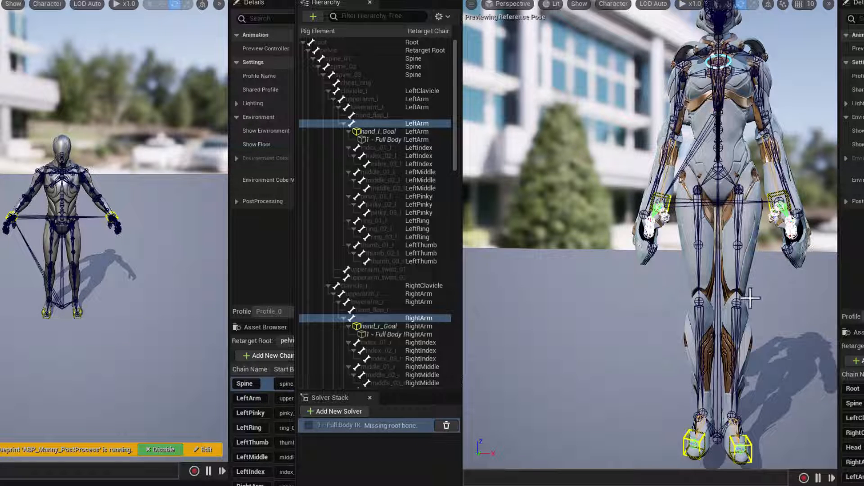
Step: Test the right foot goal by moving ball_r_Goal up to about knee height, and undo the move
{"action": "key", "text": "s"}
{"action": "right_click_drag", "start_coordinate": [788, 335], "coordinate": [787, 338]}
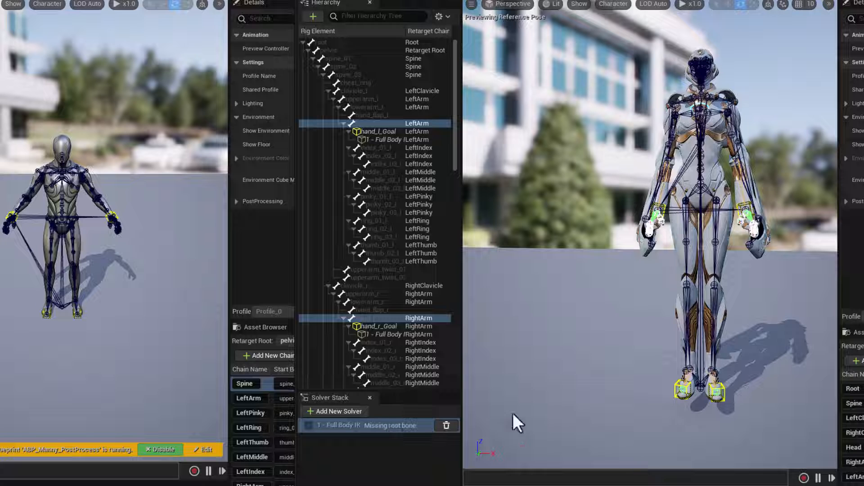
{"action": "left_click", "coordinate": [682, 388]}
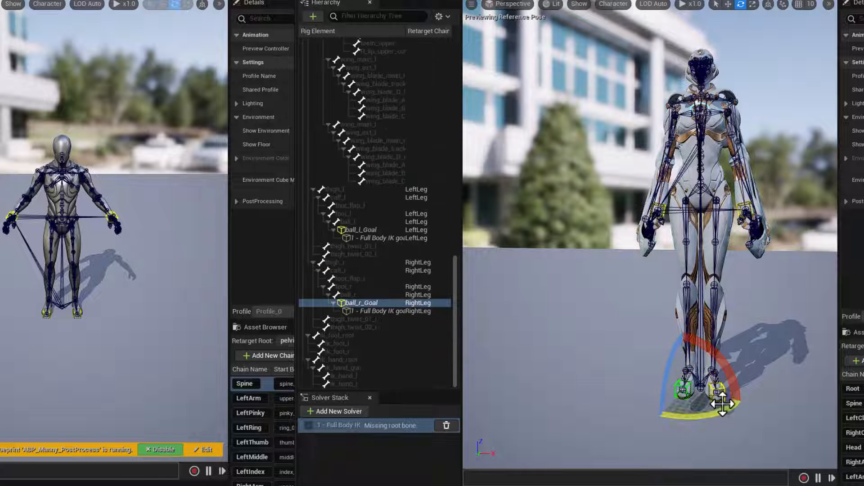
{"action": "key", "text": "w"}
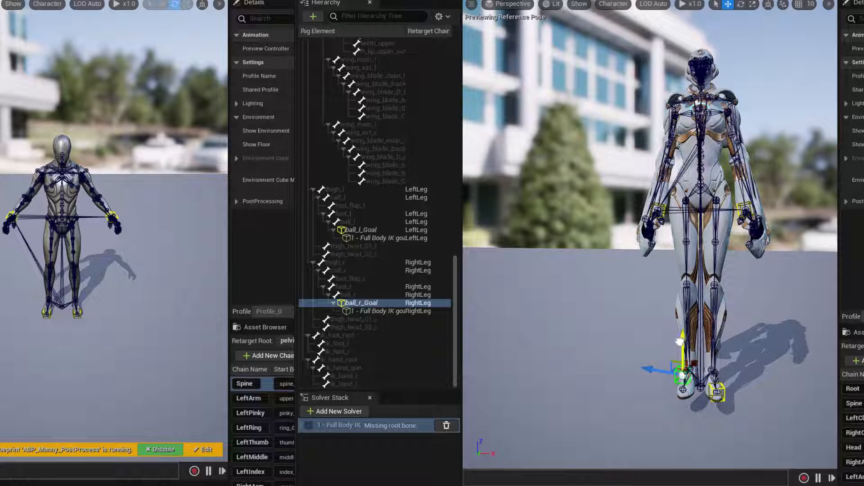
{"action": "left_click_drag", "start_coordinate": [679, 341], "coordinate": [677, 284]}
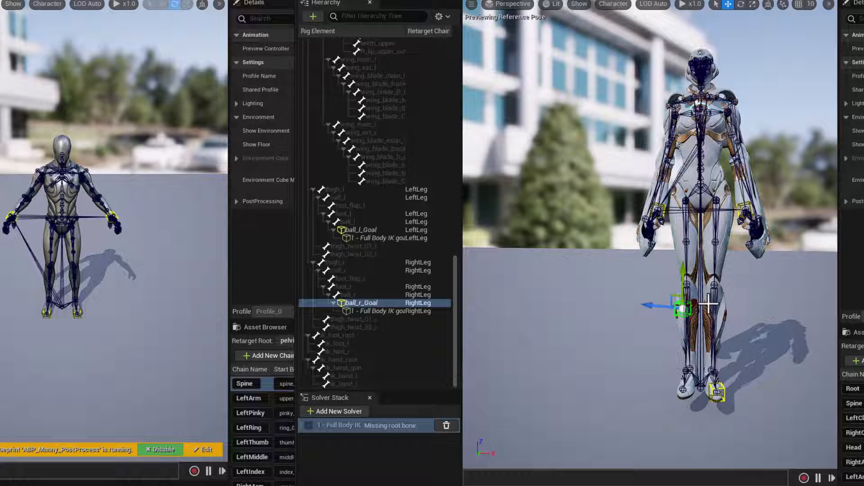
{"action": "key", "text": "ctrl+z"}
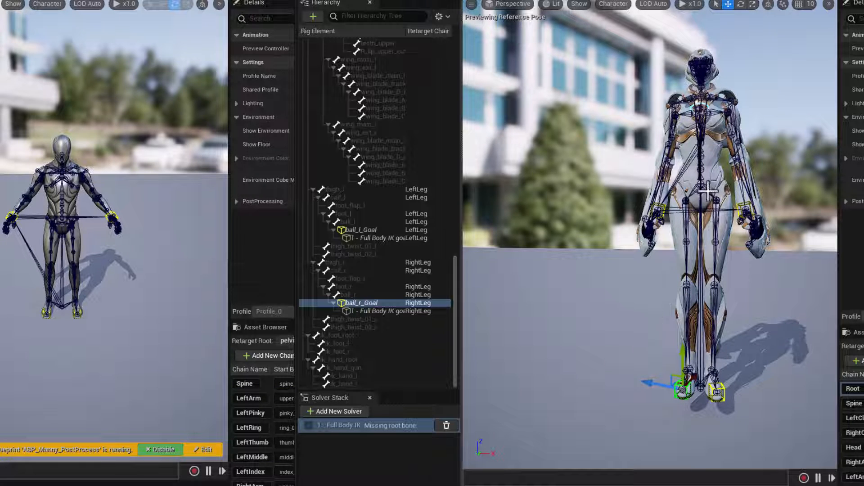
Step: Set the pelvis as the root bone of the Full Body IK solver
{"action": "scroll", "coordinate": [391, 158], "scroll_direction": "up", "scroll_amount": 3}
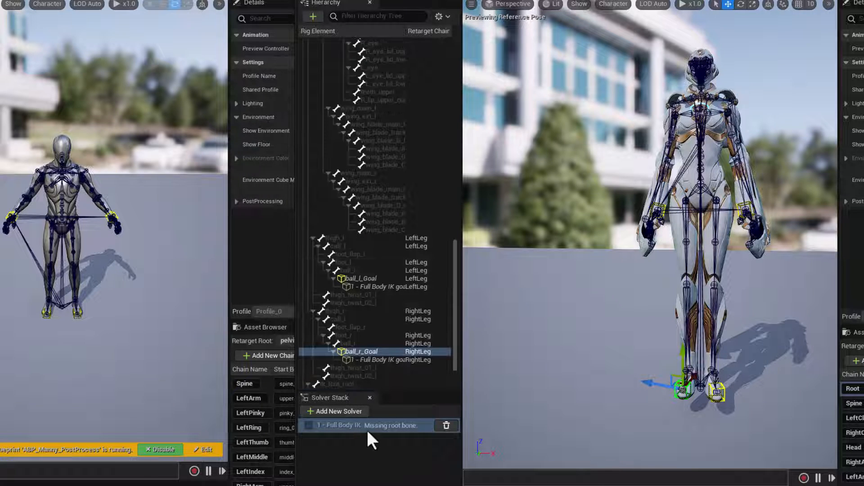
{"action": "left_click_drag", "start_coordinate": [453, 336], "coordinate": [450, 77]}
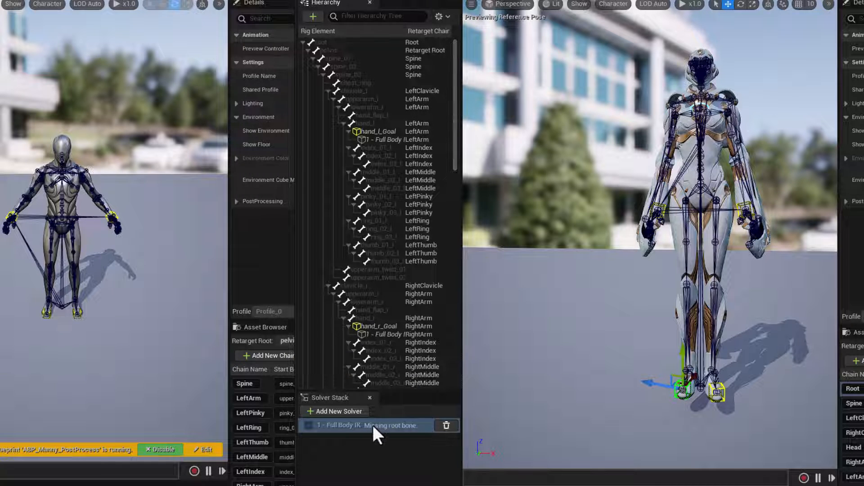
{"action": "left_click", "coordinate": [360, 48]}
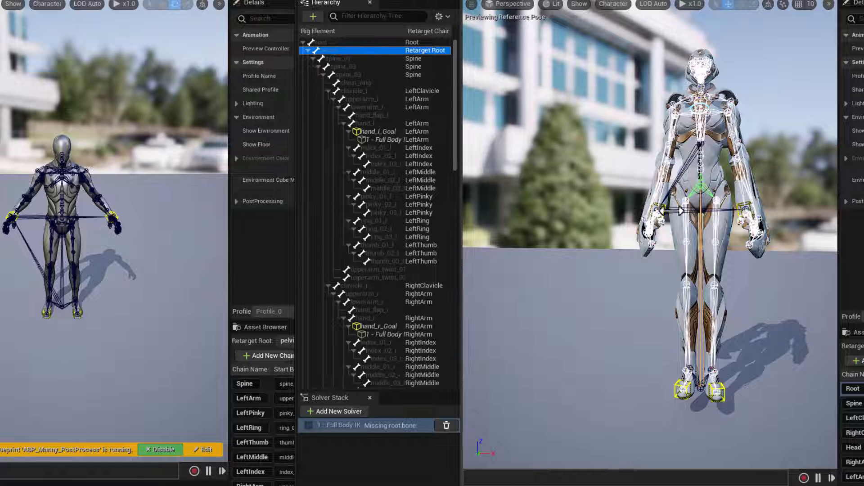
{"action": "right_click", "coordinate": [375, 47]}
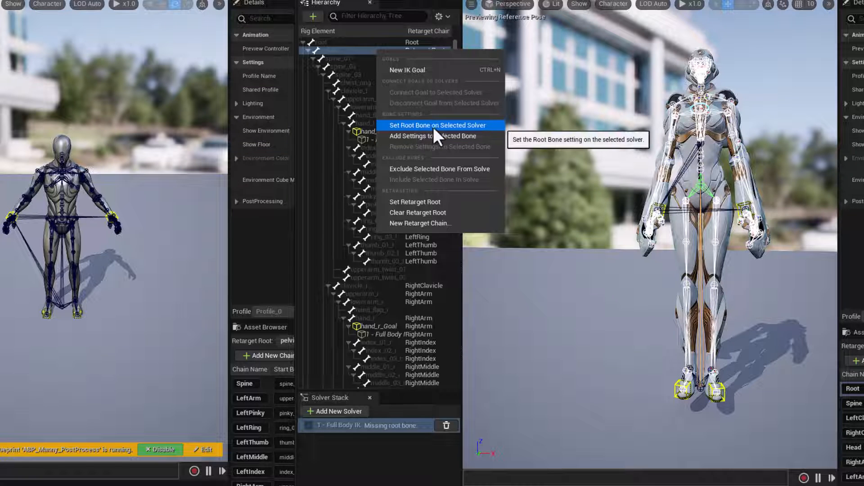
{"action": "left_click", "coordinate": [369, 427]}
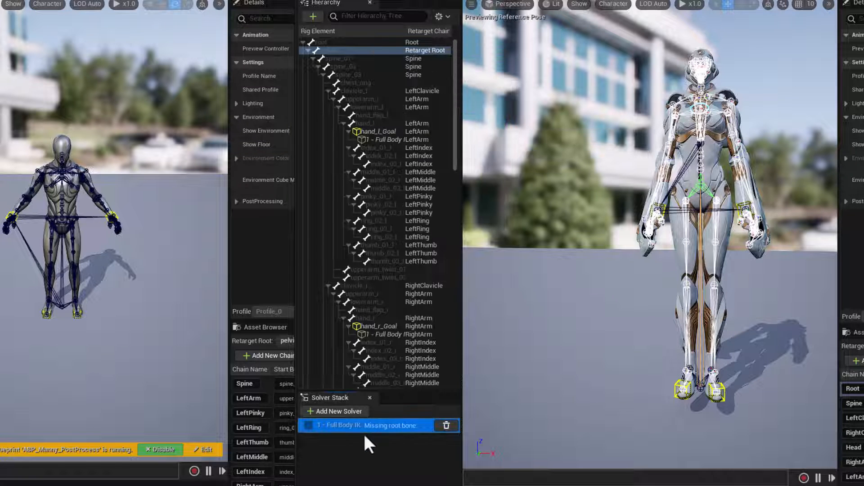
{"action": "right_click", "coordinate": [383, 50]}
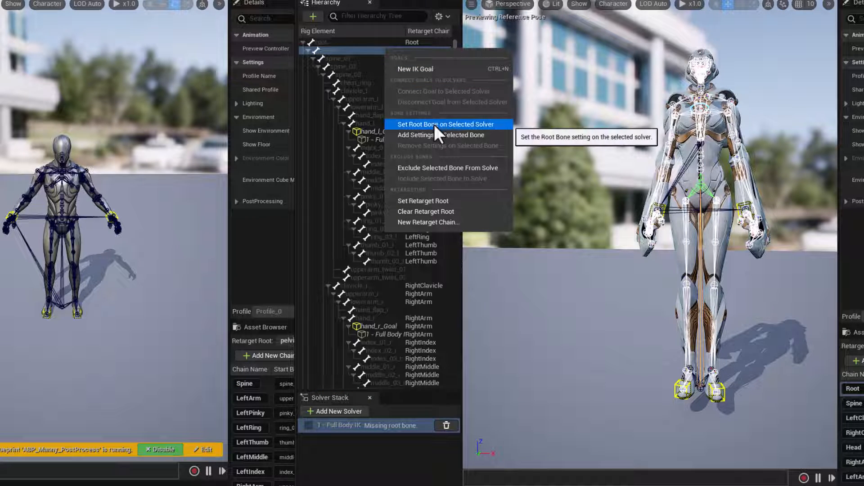
{"action": "left_click", "coordinate": [466, 125]}
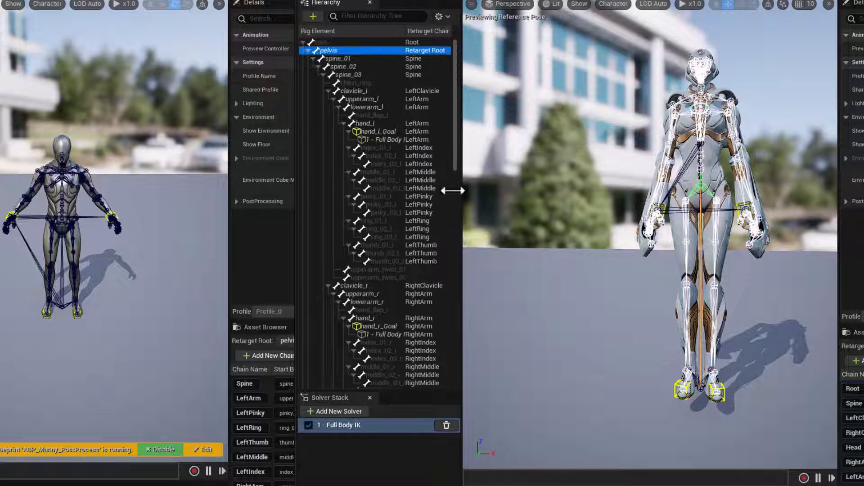
Step: Raise ball_r_Goal to test how the full body follows the right foot, and reset the pose
{"action": "left_click", "coordinate": [683, 391]}
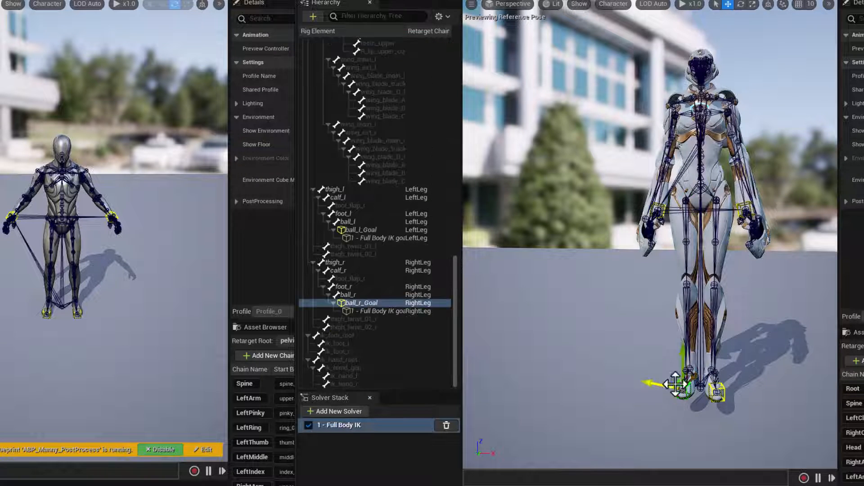
{"action": "left_click_drag", "start_coordinate": [684, 365], "coordinate": [686, 293]}
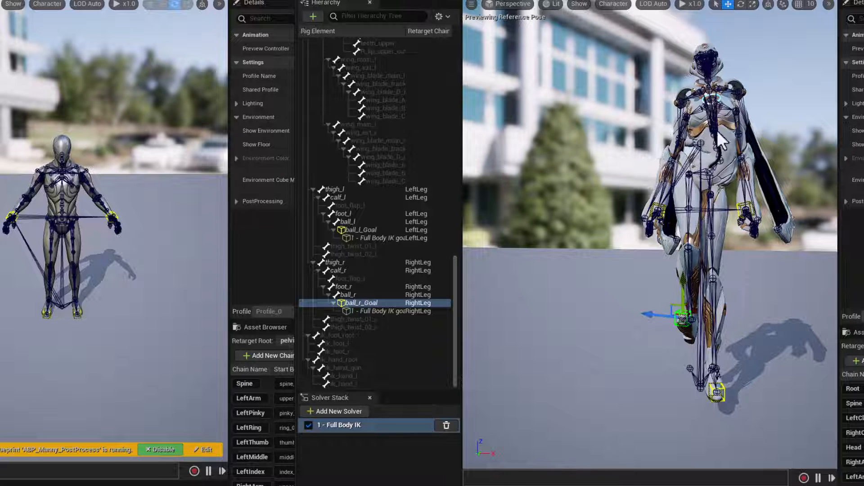
{"action": "left_click", "coordinate": [369, 2]}
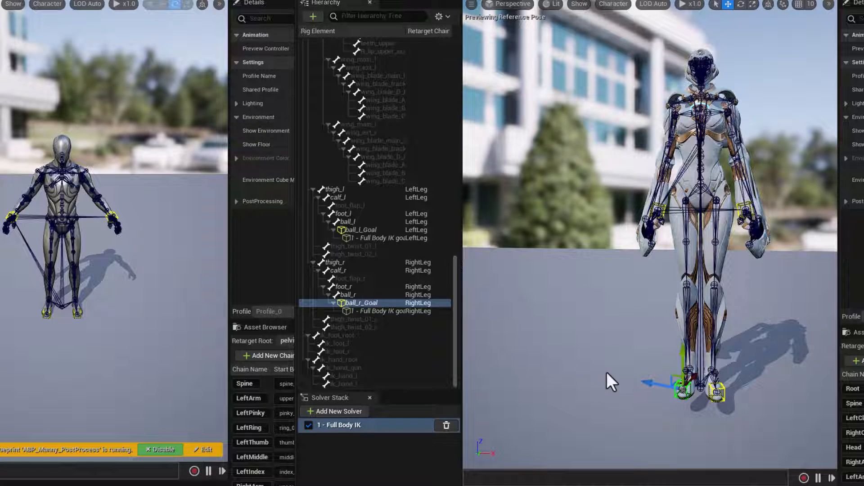
Step: Filter the bone hierarchy to hide unaffected bones
{"action": "left_click_drag", "start_coordinate": [456, 347], "coordinate": [447, 86]}
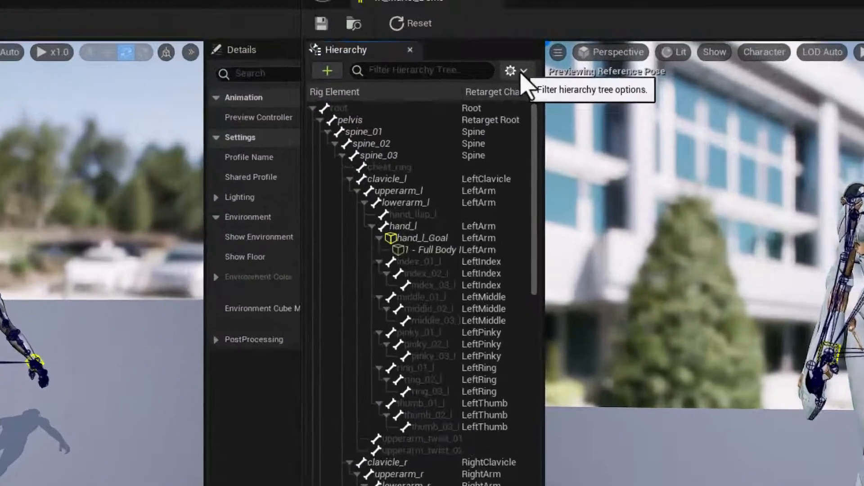
{"action": "left_click", "coordinate": [446, 18]}
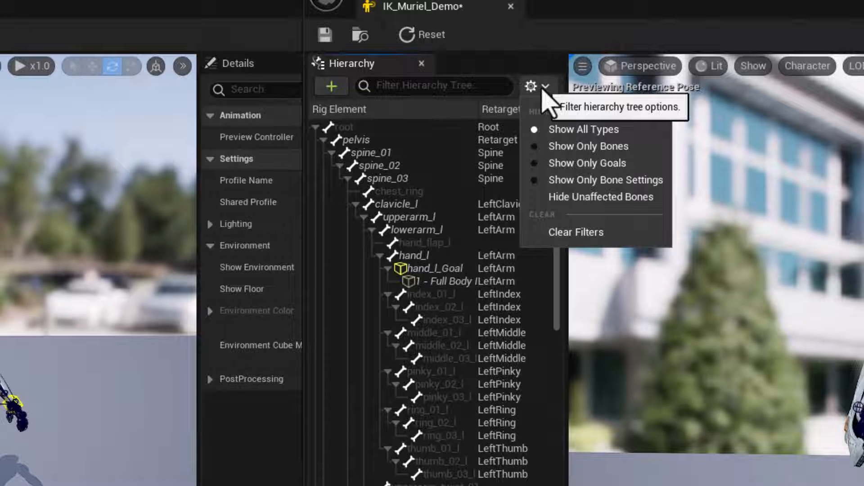
{"action": "left_click", "coordinate": [592, 209]}
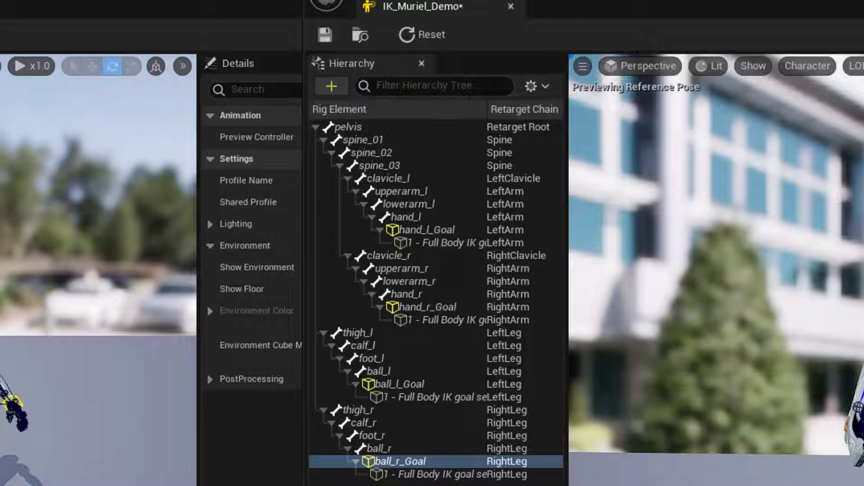
Step: Look up the pelvis bone's Full Body IK settings in the mannequin's IK rig for comparison
{"action": "left_click", "coordinate": [405, 484]}
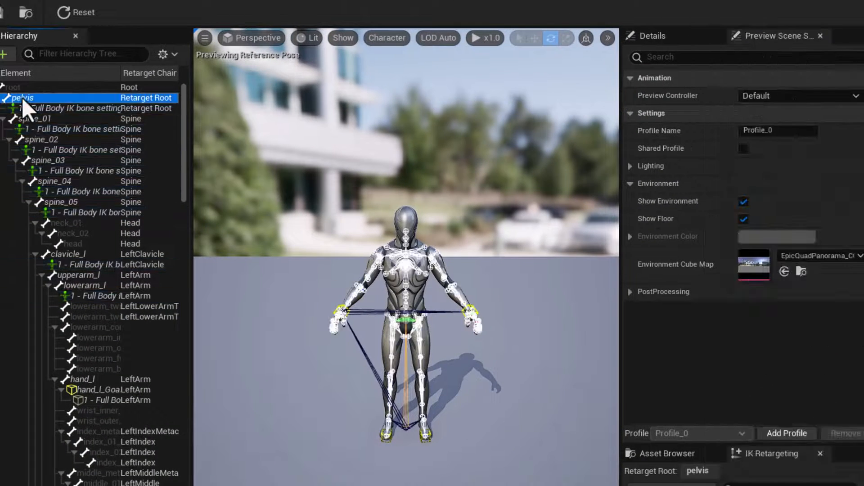
{"action": "left_click", "coordinate": [34, 108]}
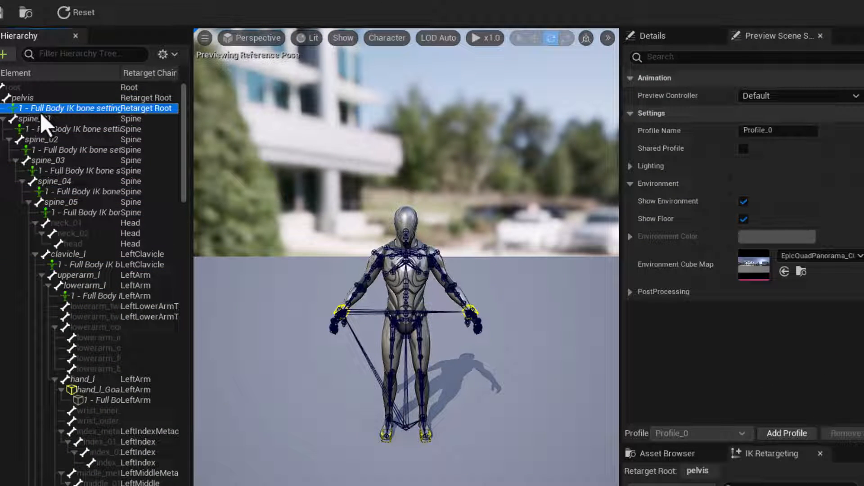
{"action": "left_click", "coordinate": [672, 37]}
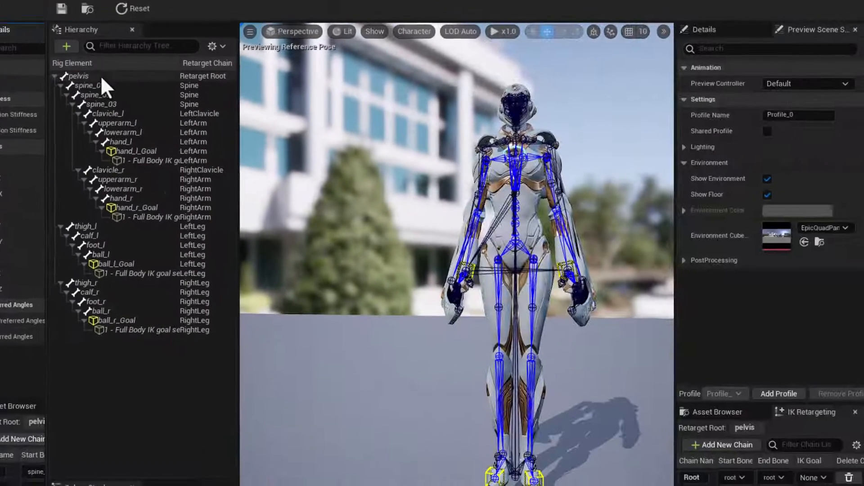
Step: Add Full Body IK bone settings to Muriel's pelvis and open their details
{"action": "left_click", "coordinate": [68, 76]}
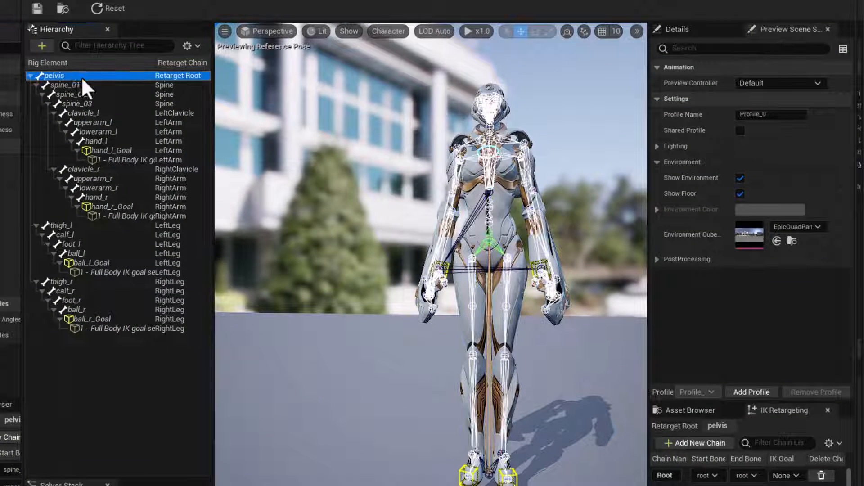
{"action": "right_click", "coordinate": [81, 76]}
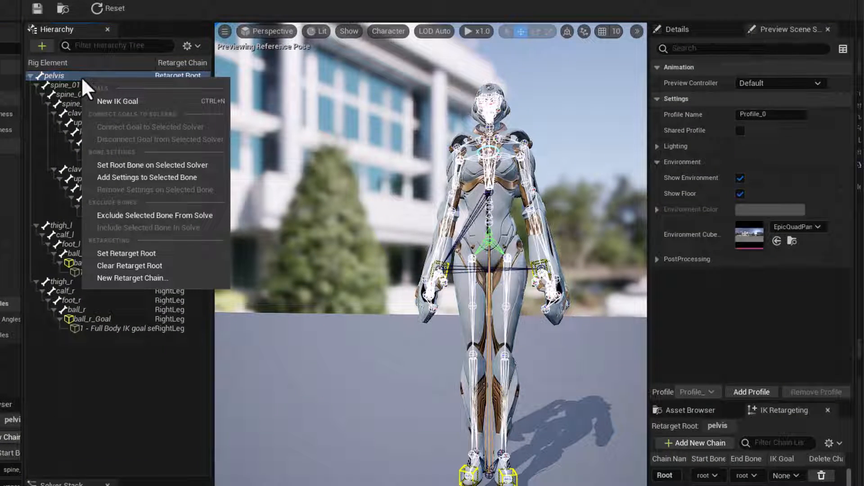
{"action": "left_click", "coordinate": [145, 177]}
{"action": "left_click", "coordinate": [105, 85]}
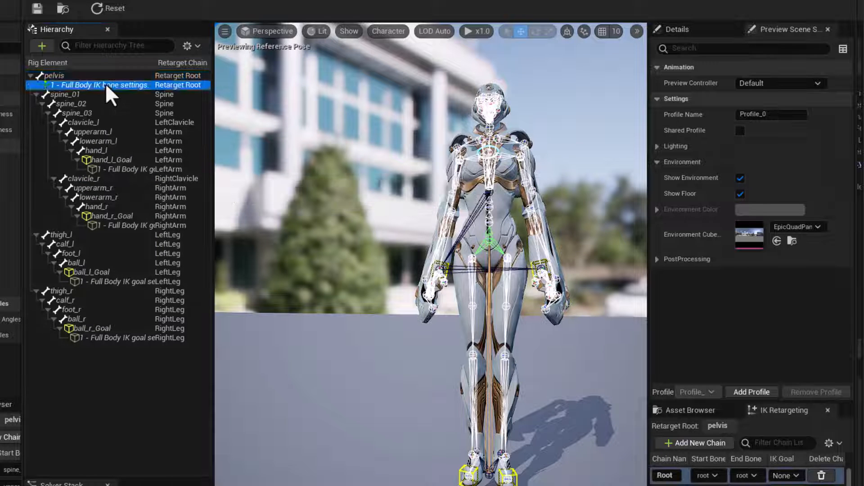
{"action": "left_click", "coordinate": [683, 30]}
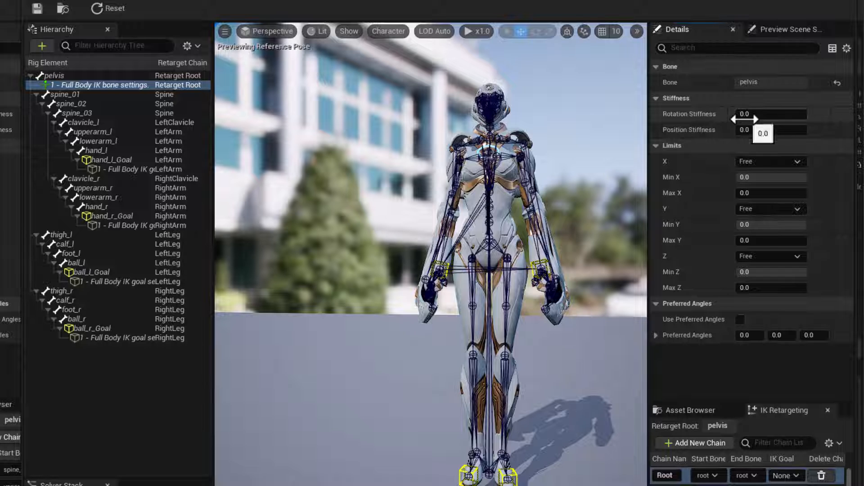
Step: Raise ball_r_Goal to about knee height to test how the pelvis follows without stiffness, and reset the pose
{"action": "left_click", "coordinate": [466, 472]}
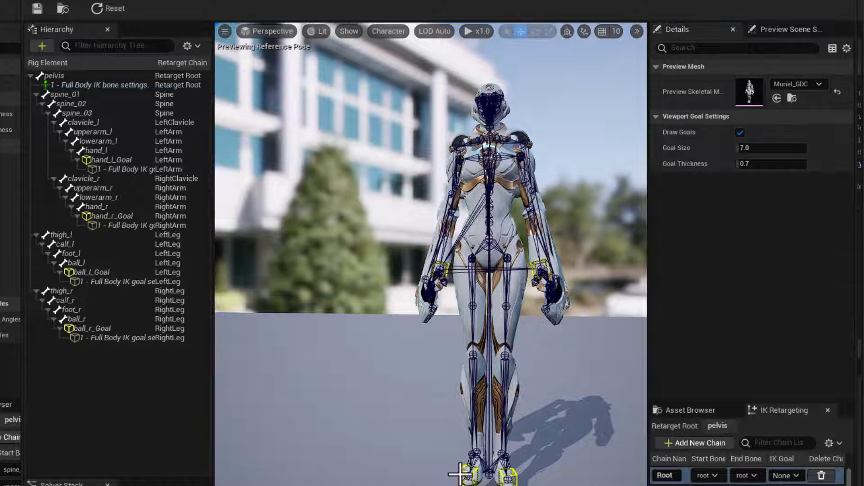
{"action": "left_click", "coordinate": [468, 475]}
{"action": "left_click_drag", "start_coordinate": [468, 439], "coordinate": [468, 342]}
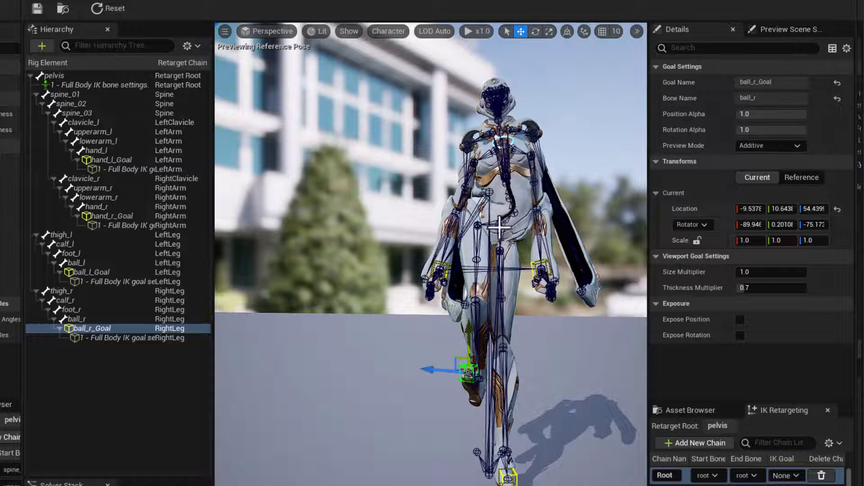
{"action": "left_click", "coordinate": [120, 13]}
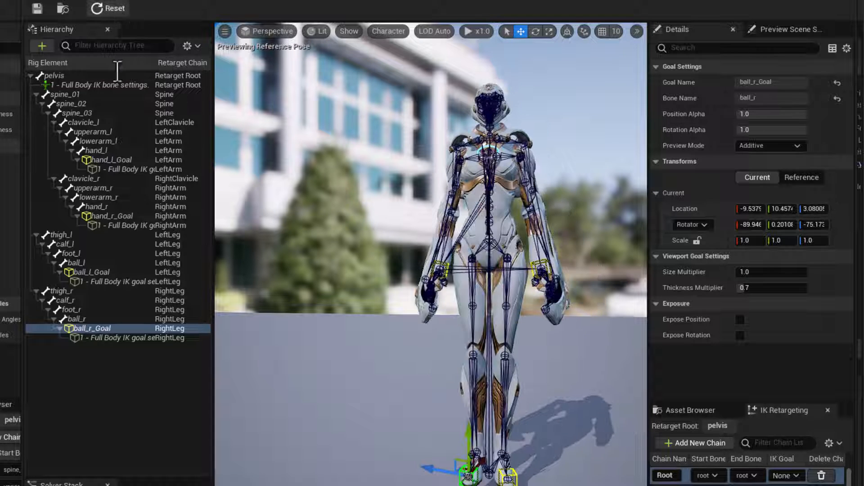
Step: Set the Rotation Stiffness in the pelvis bone settings to 1.0
{"action": "left_click", "coordinate": [113, 86]}
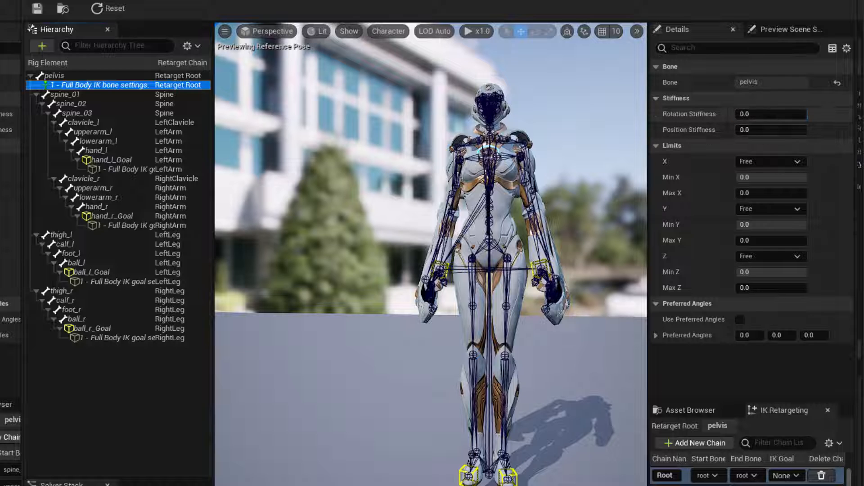
{"action": "left_click", "coordinate": [767, 114]}
{"action": "type", "text": "1"}
{"action": "key", "text": "Return"}
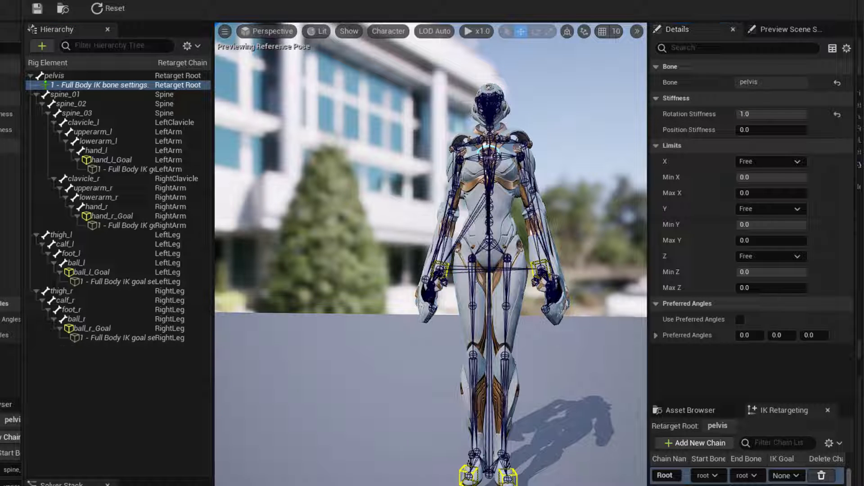
Step: Test the stiffened pelvis by raising ball_r_Goal, check the knee bend from the side, and reset the pose
{"action": "left_click", "coordinate": [467, 468]}
{"action": "left_click_drag", "start_coordinate": [467, 460], "coordinate": [464, 336]}
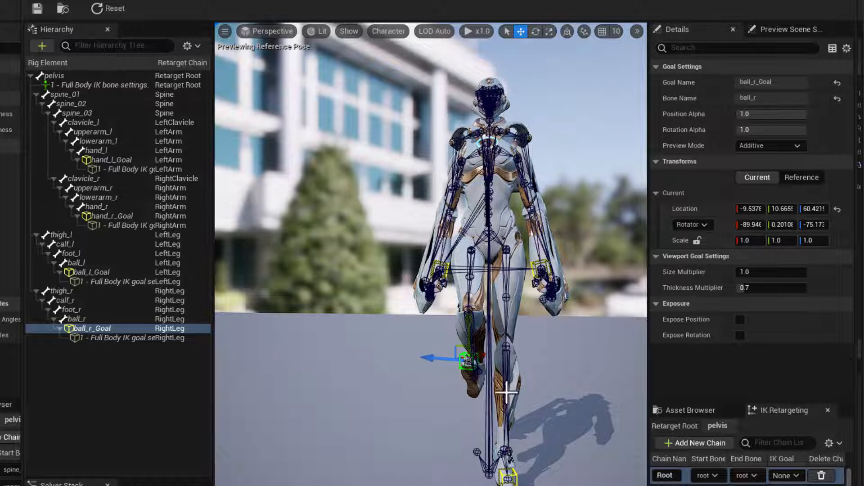
{"action": "left_click_drag", "start_coordinate": [473, 360], "coordinate": [594, 362], "text": "alt"}
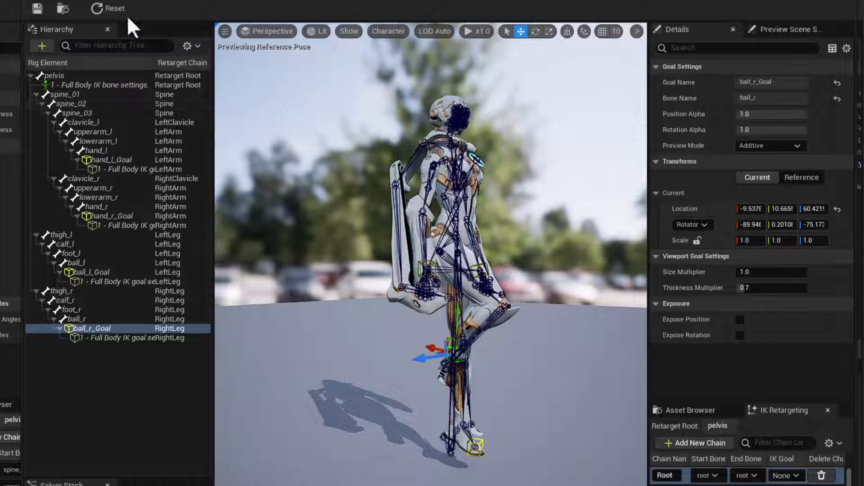
{"action": "left_click", "coordinate": [116, 8]}
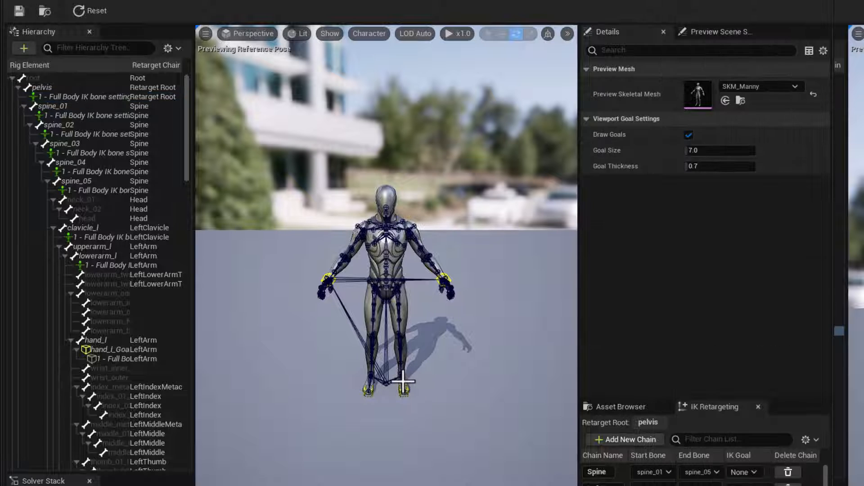
Step: Examine the preferred angles in the calf_r Full Body IK bone settings of the mannequin's rig
{"action": "left_click", "coordinate": [372, 355]}
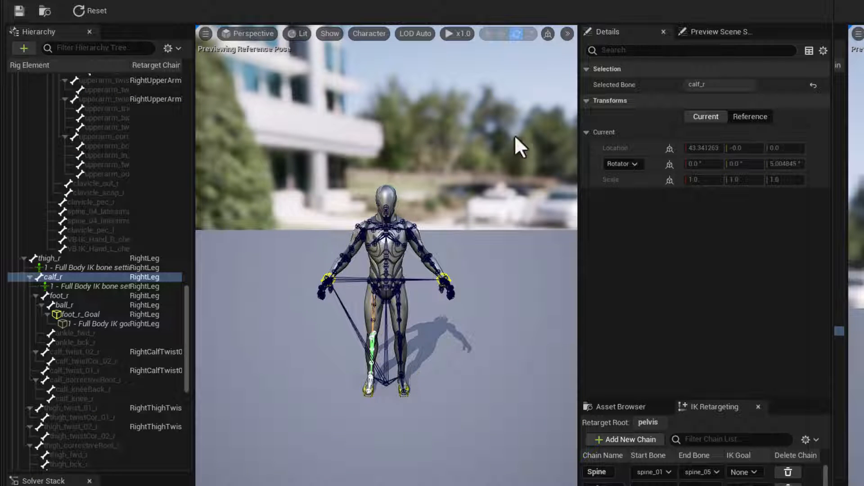
{"action": "left_click", "coordinate": [72, 287]}
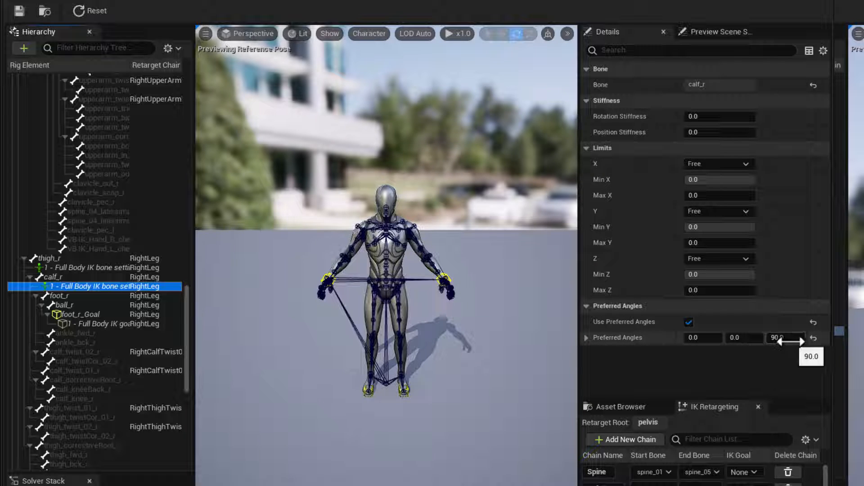
{"action": "left_click", "coordinate": [494, 289]}
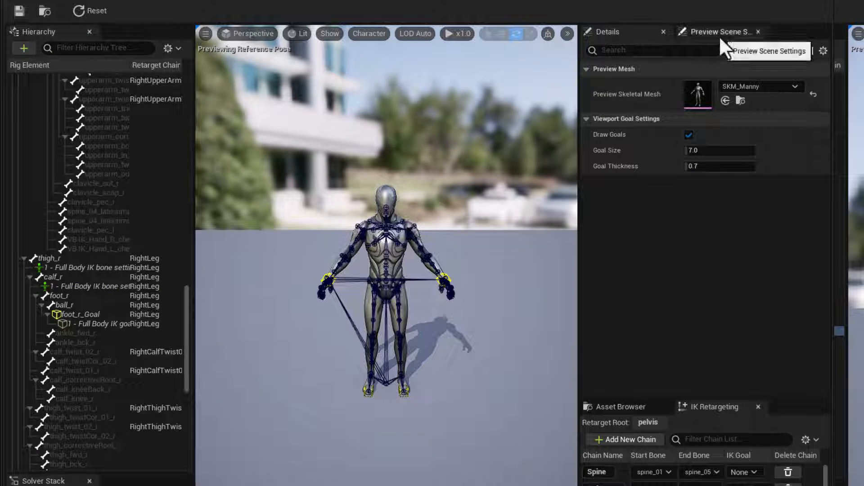
{"action": "left_click", "coordinate": [626, 30]}
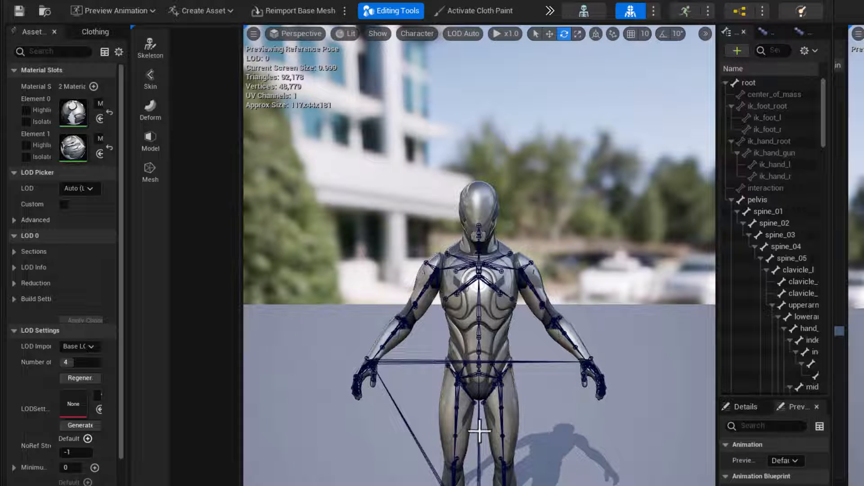
Step: Open the mannequin's skeleton from the SKM_Manny mesh and select the calf_r bone for rotation
{"action": "left_click", "coordinate": [459, 450]}
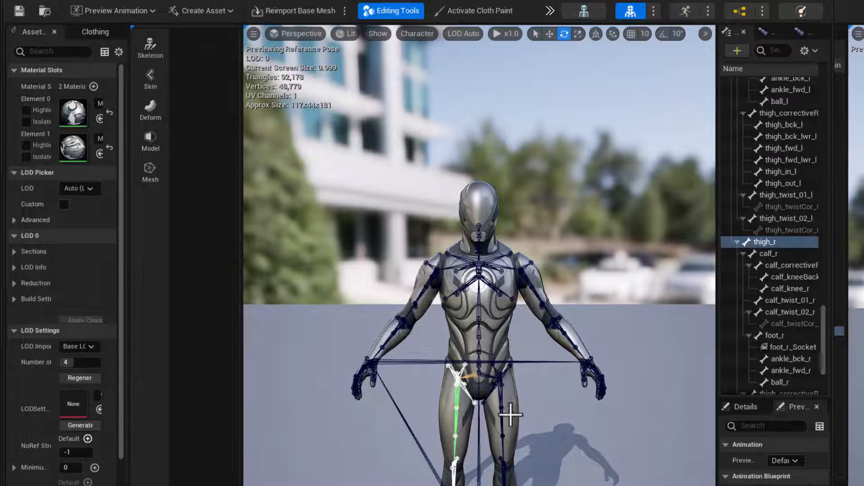
{"action": "key", "text": "w"}
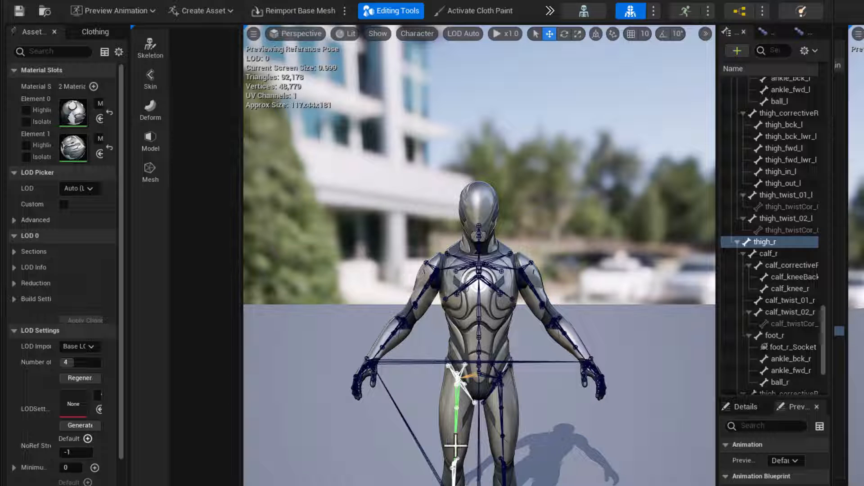
{"action": "left_click", "coordinate": [585, 13]}
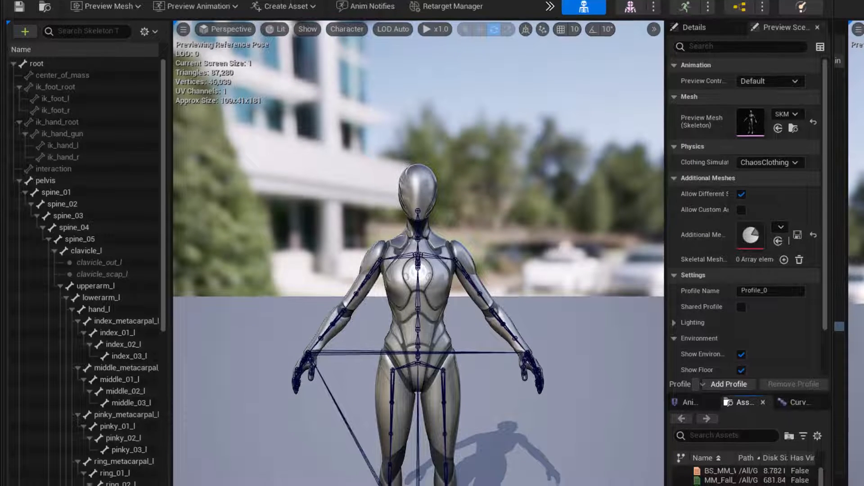
{"action": "left_click", "coordinate": [390, 480]}
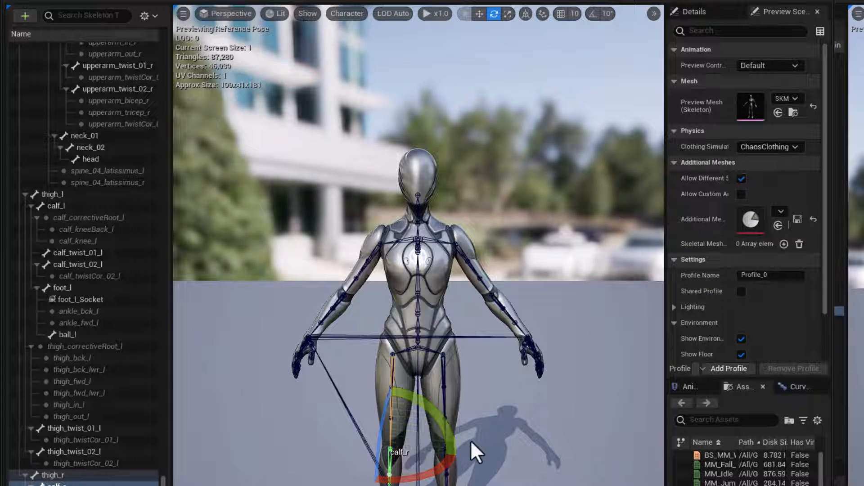
Step: With the gizmo in local space, rotate the mannequin's calf_r about its Z axis to bend the knee backward, and undo the rotation
{"action": "left_click_drag", "start_coordinate": [456, 448], "coordinate": [405, 476]}
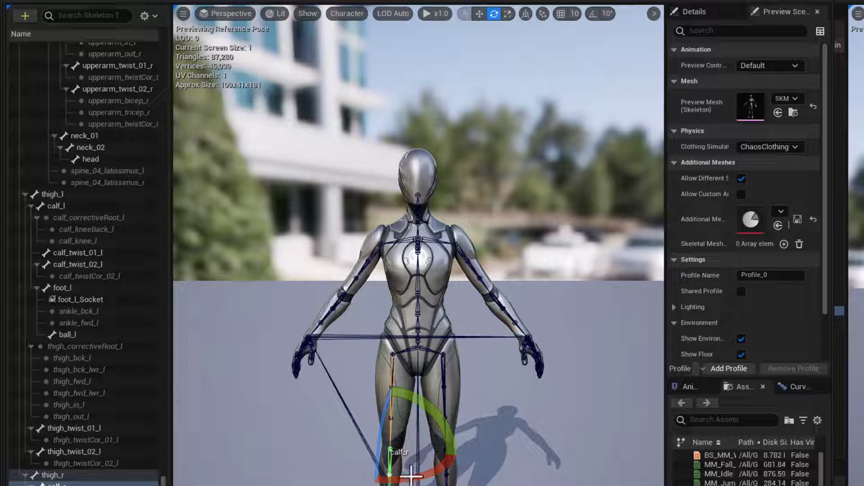
{"action": "left_click", "coordinate": [525, 14]}
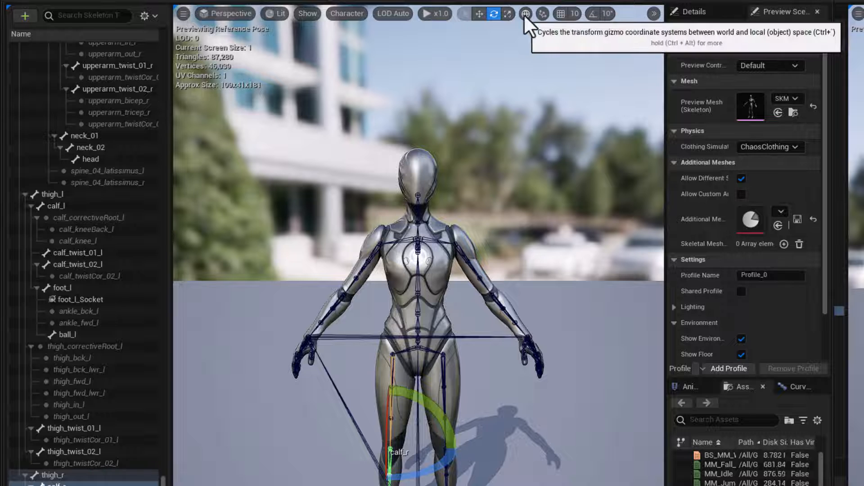
{"action": "left_click", "coordinate": [526, 19]}
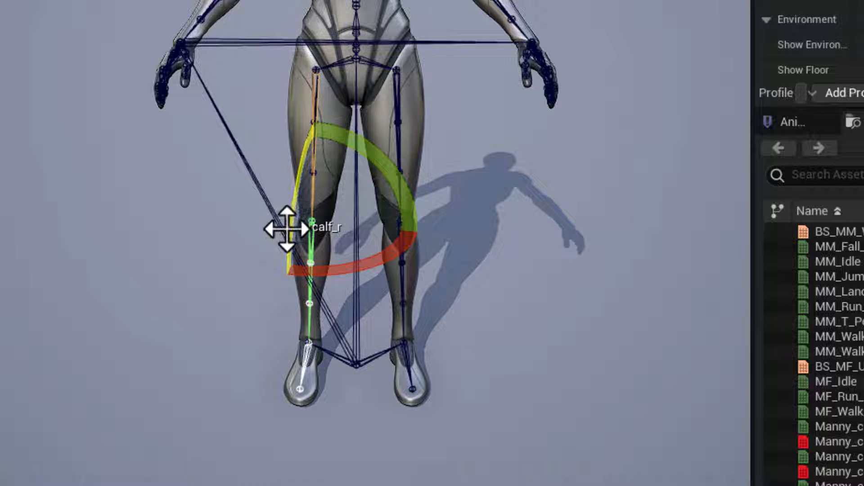
{"action": "mouse_move", "coordinate": [293, 212]}
{"action": "left_mouse_down"}
{"action": "mouse_move", "coordinate": [283, 272]}
{"action": "mouse_move", "coordinate": [296, 191]}
{"action": "mouse_move", "coordinate": [294, 207]}
{"action": "left_mouse_up"}
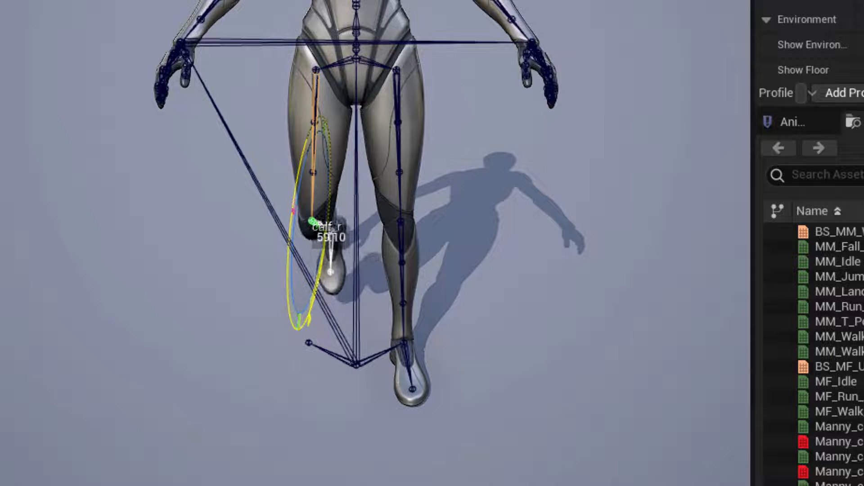
{"action": "left_click_drag", "start_coordinate": [294, 207], "coordinate": [315, 228]}
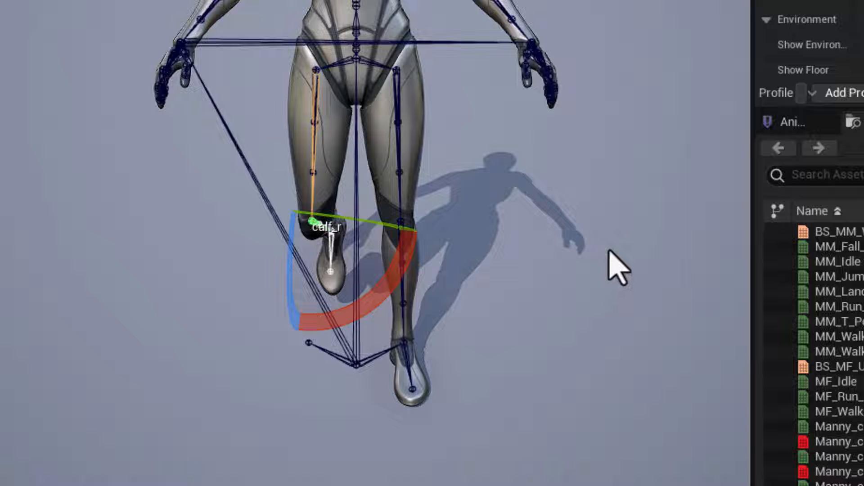
{"action": "key", "text": "ctrl+z"}
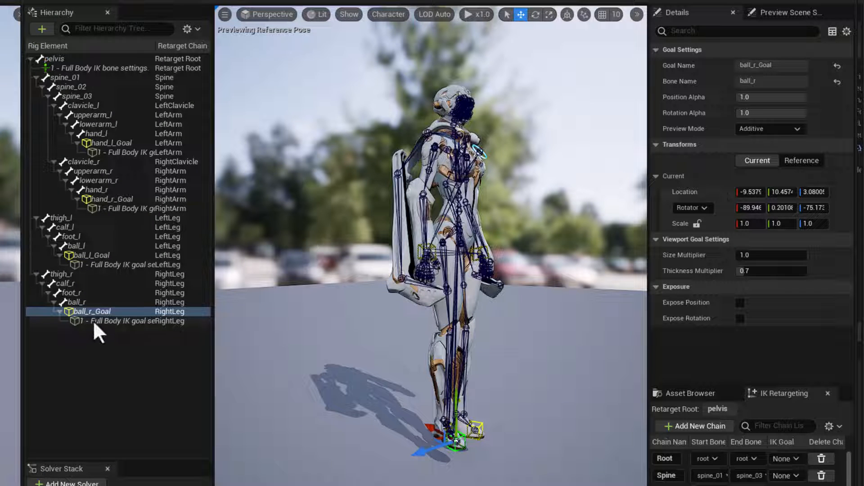
Step: Add Full Body IK bone settings to Muriel's calf_r bone and open their details
{"action": "left_click", "coordinate": [82, 286]}
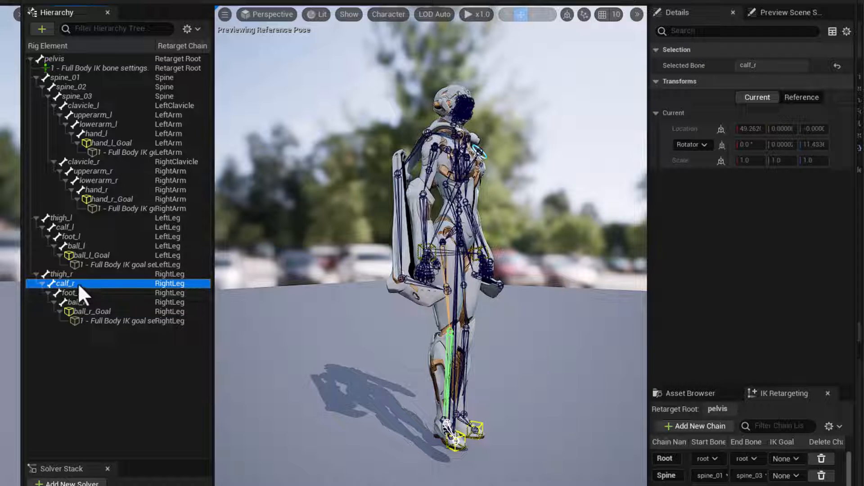
{"action": "right_click", "coordinate": [77, 282]}
{"action": "left_click", "coordinate": [130, 382]}
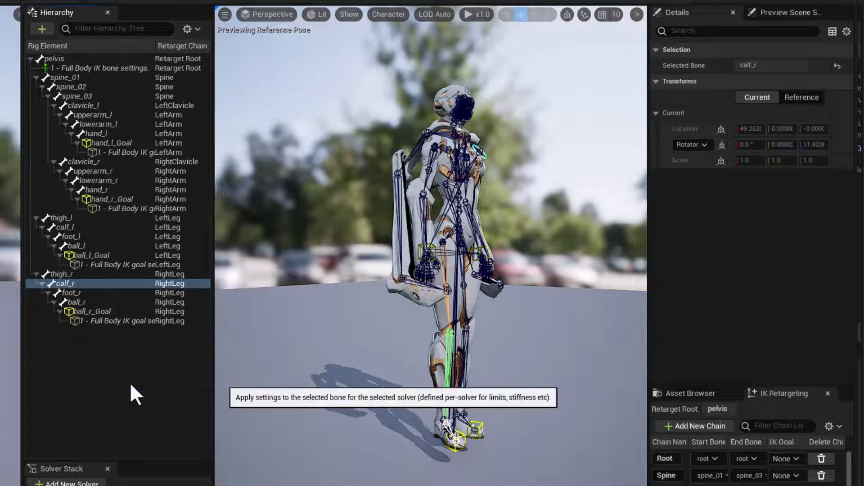
{"action": "left_click", "coordinate": [94, 296]}
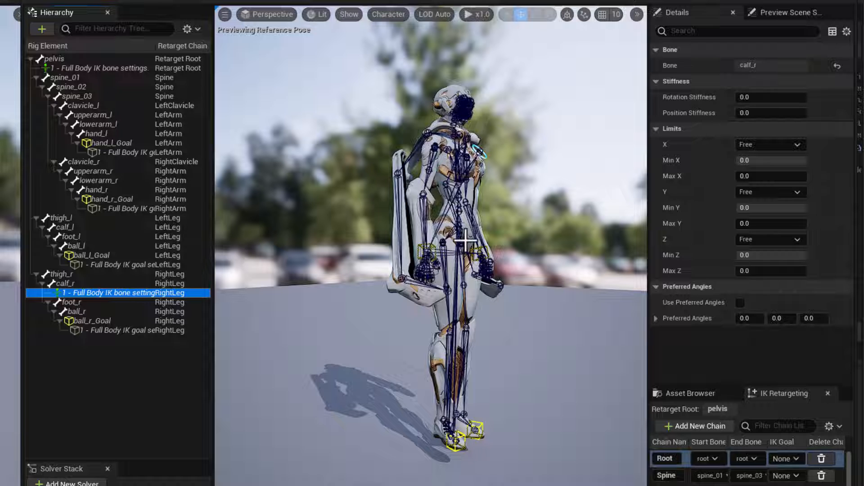
Step: Open Muriel's skeleton from the Muriel_GDC mesh and select the calf_r bone
{"action": "left_click", "coordinate": [533, 360]}
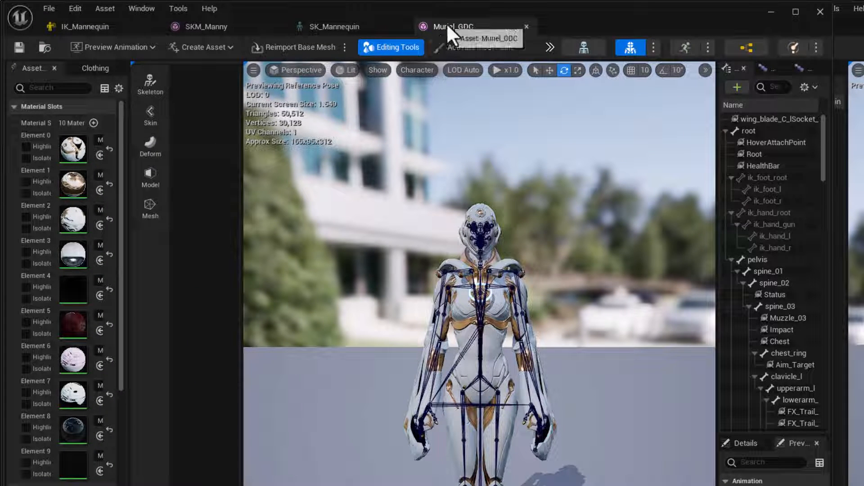
{"action": "left_click", "coordinate": [584, 48]}
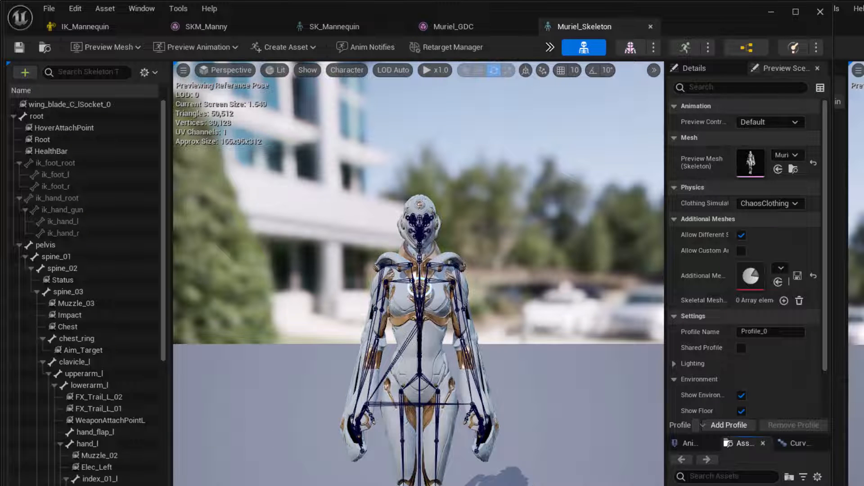
{"action": "left_click", "coordinate": [406, 407]}
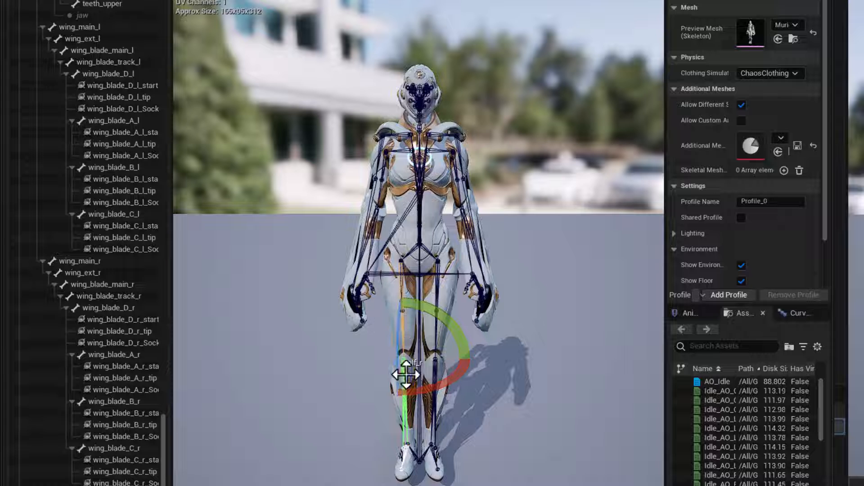
Step: Rotate Muriel's calf_r about its Z axis to bend the knee backward, undo it, and repeat the test rotation
{"action": "left_click_drag", "start_coordinate": [398, 336], "coordinate": [404, 421]}
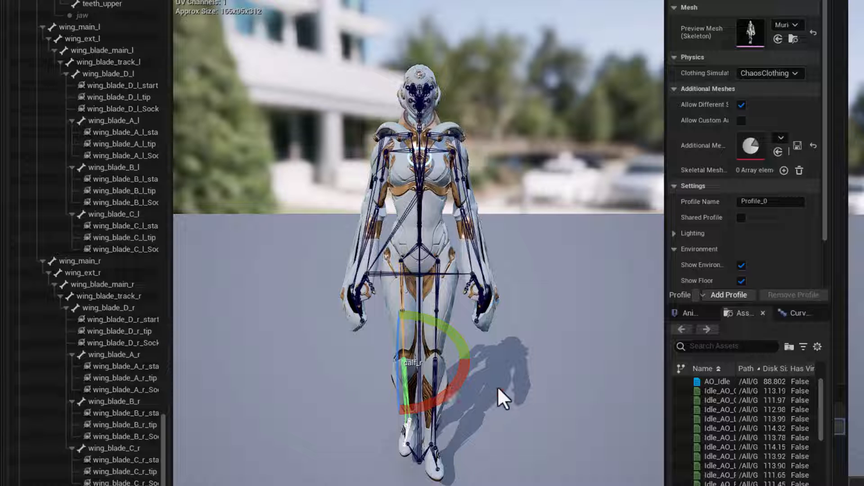
{"action": "key", "text": "ctrl+z"}
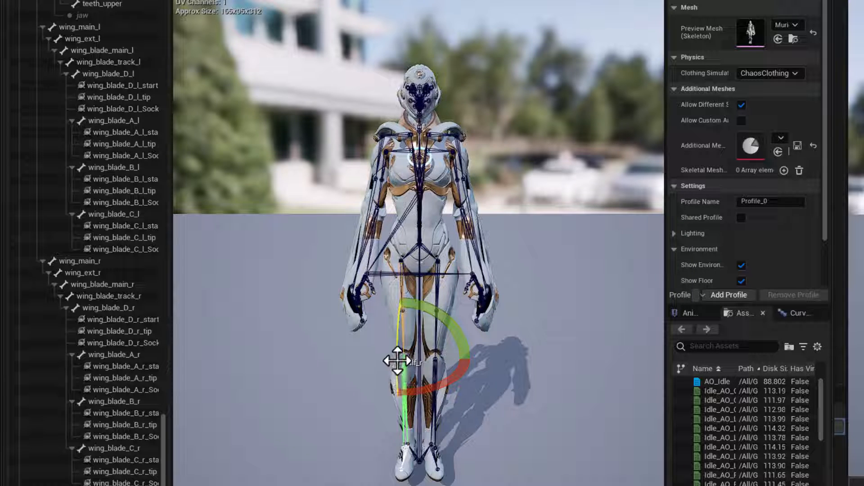
{"action": "left_click_drag", "start_coordinate": [397, 363], "coordinate": [395, 365]}
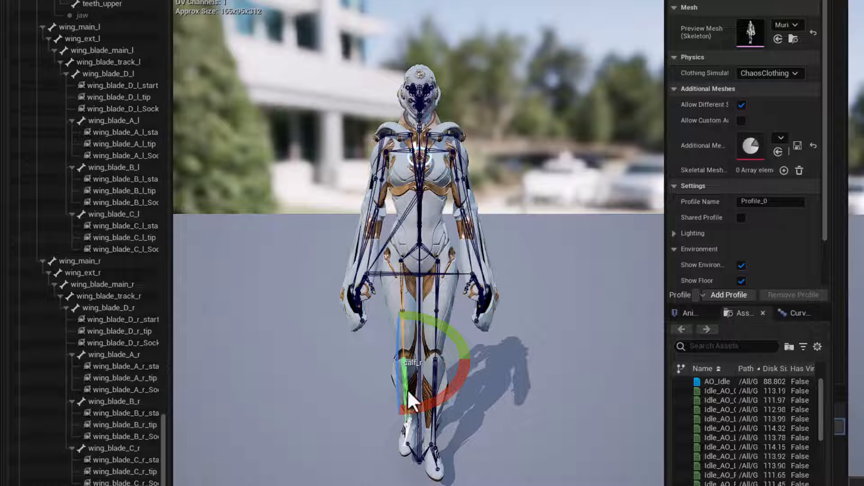
{"action": "left_click_drag", "start_coordinate": [412, 401], "coordinate": [418, 405]}
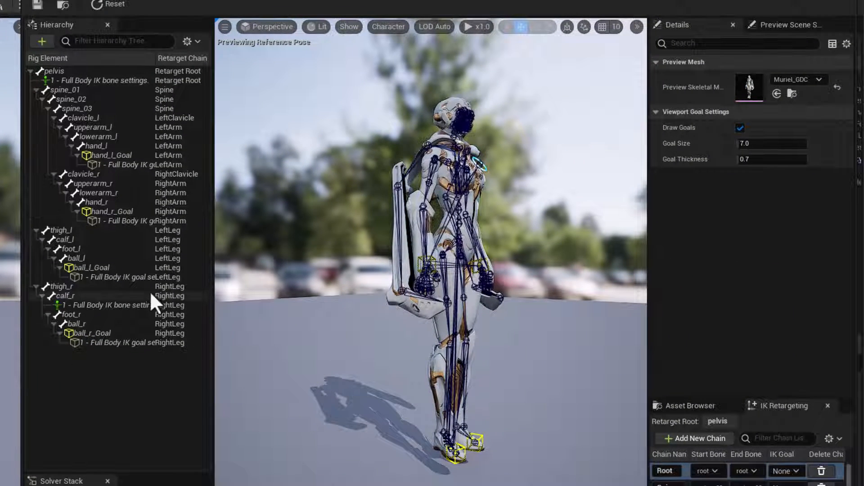
Step: In IK_Muriel_Demo, set the Z preferred angle in calf_r's Full Body IK bone settings to 90
{"action": "left_click", "coordinate": [85, 305]}
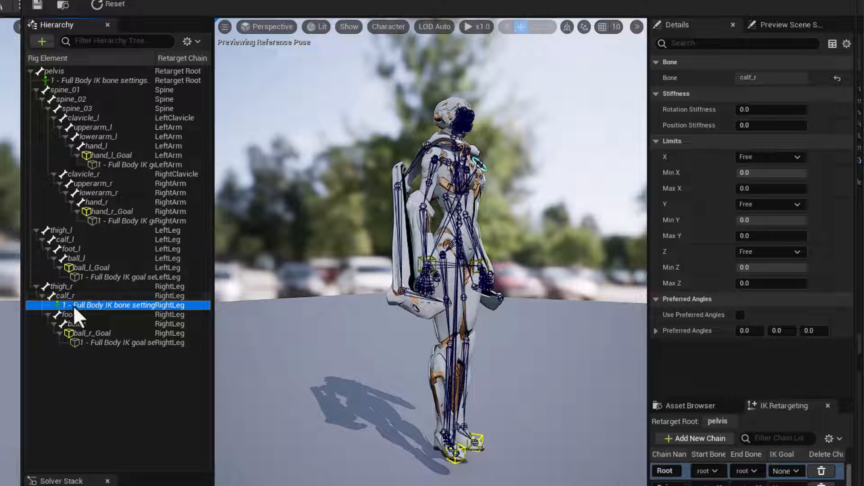
{"action": "left_click", "coordinate": [811, 331]}
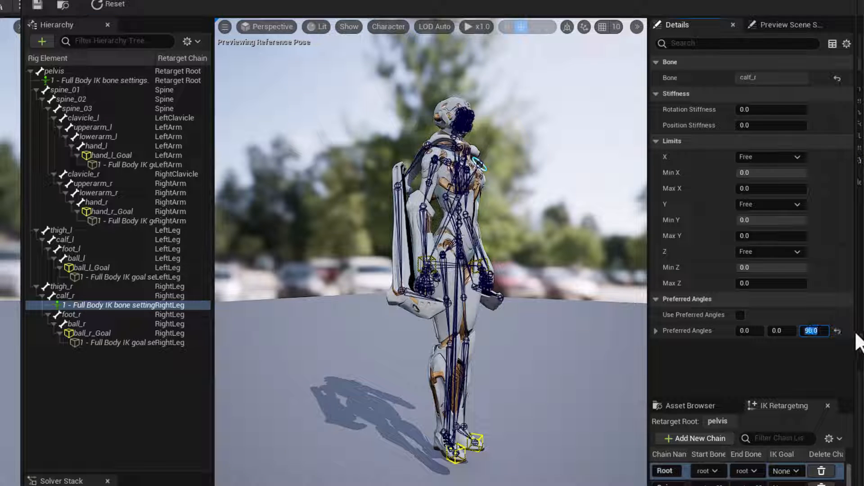
{"action": "left_click", "coordinate": [95, 305]}
{"action": "right_click", "coordinate": [95, 305]}
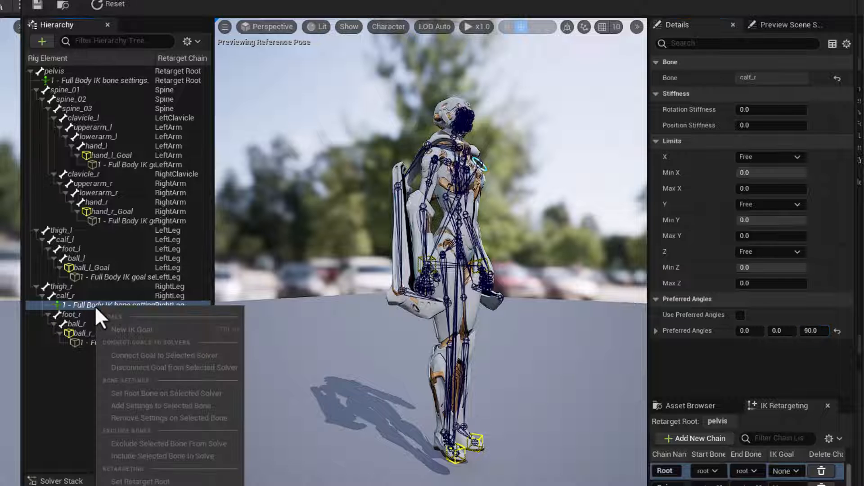
{"action": "left_click", "coordinate": [54, 402]}
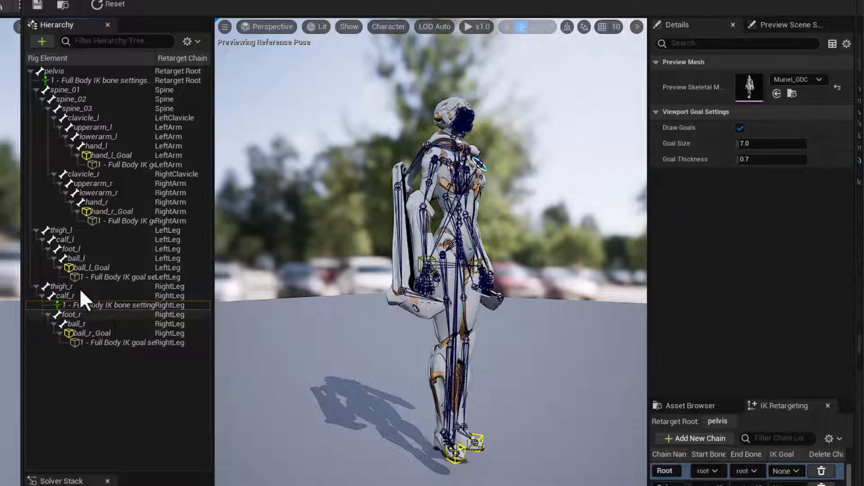
{"action": "left_click", "coordinate": [93, 305]}
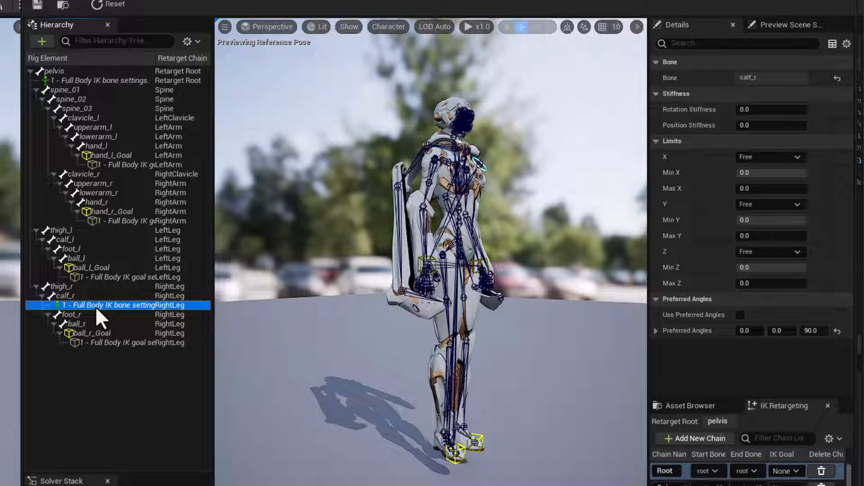
Step: Add Full Body IK bone settings to Muriel's calf_l bone and set its Z preferred angle to 90
{"action": "left_click", "coordinate": [89, 240]}
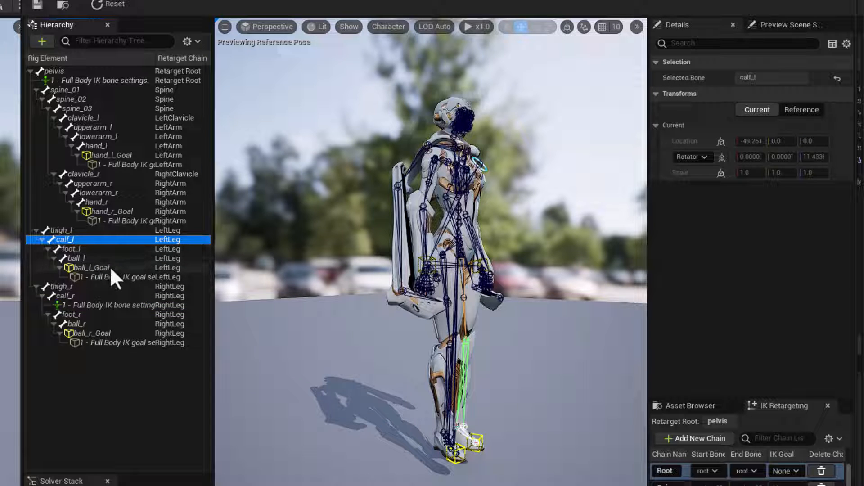
{"action": "right_click", "coordinate": [72, 239]}
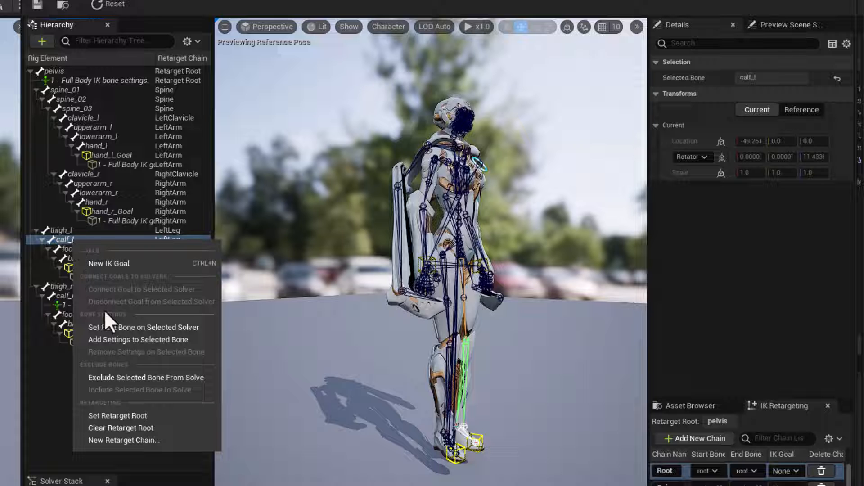
{"action": "left_click", "coordinate": [110, 338]}
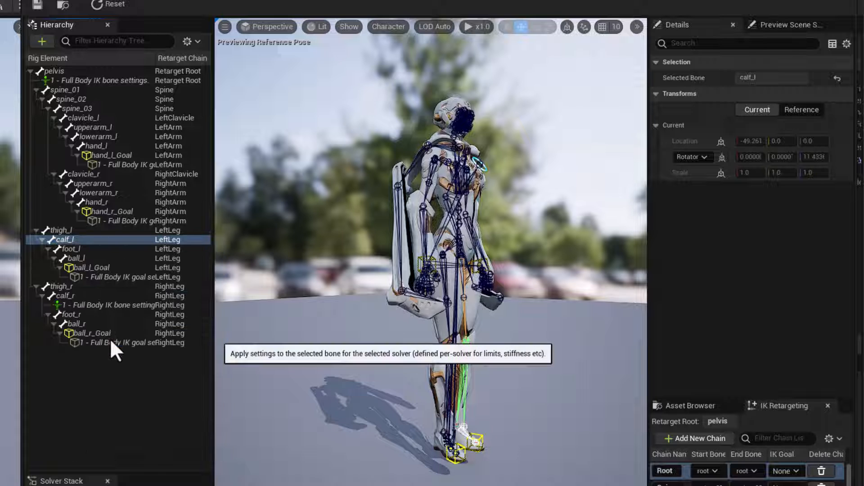
{"action": "left_click", "coordinate": [91, 251]}
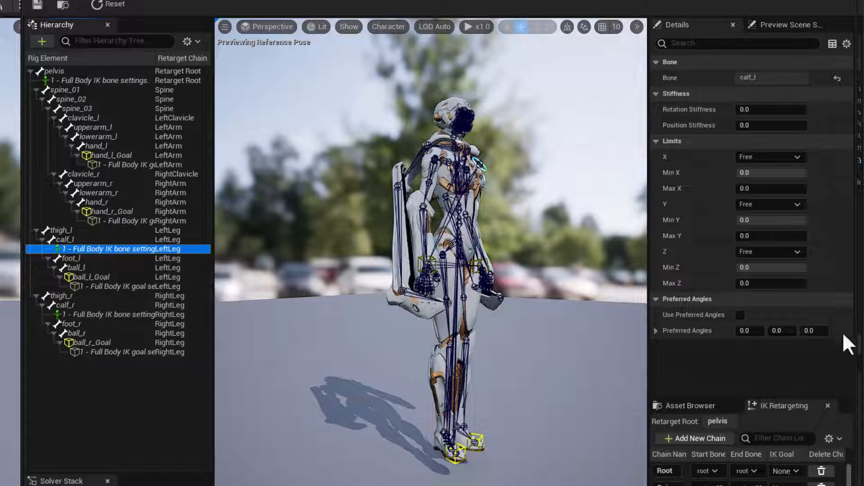
{"action": "left_click", "coordinate": [822, 336]}
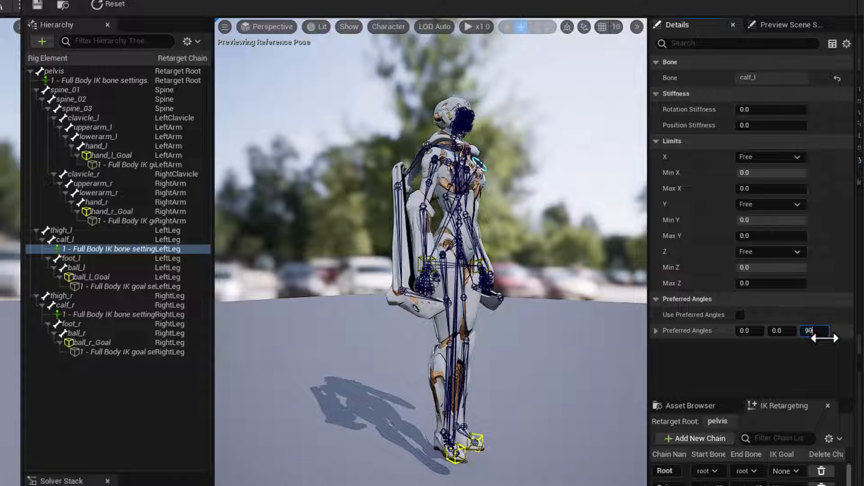
{"action": "type", "text": "90.0"}
{"action": "key", "text": "Return"}
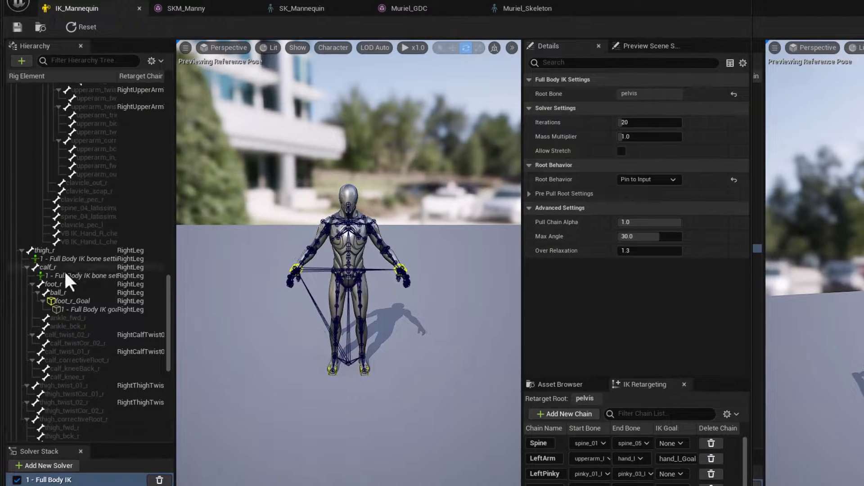
Step: Examine the preferred angles in the IK_Mannequin rig's thigh_r bone settings and select thigh_r on the SKM_Manny mesh for rotation
{"action": "scroll", "coordinate": [65, 261], "scroll_direction": "up", "scroll_amount": 3}
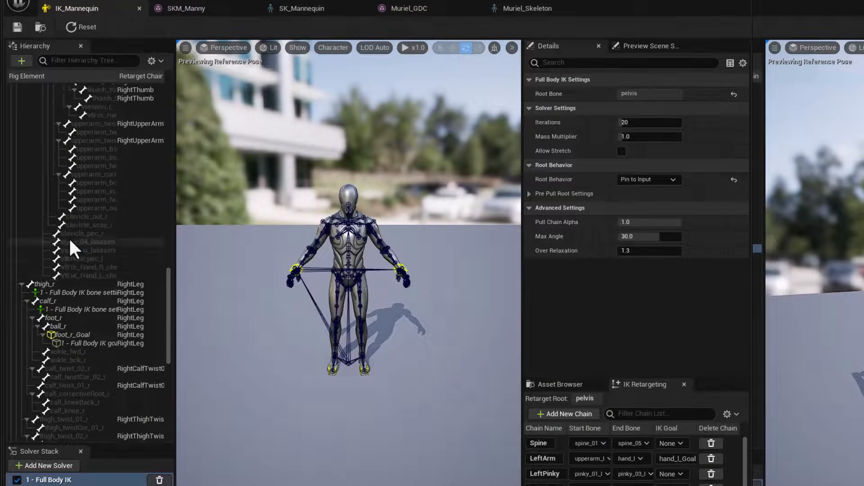
{"action": "left_click", "coordinate": [67, 293]}
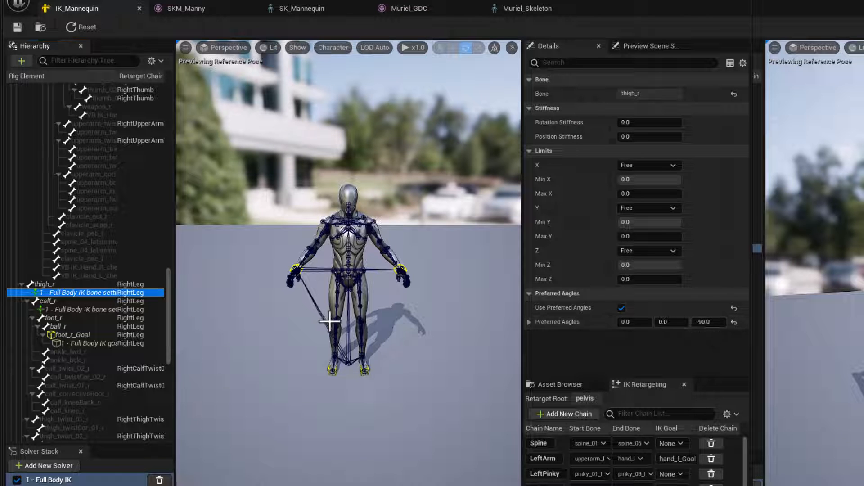
{"action": "left_click", "coordinate": [218, 6]}
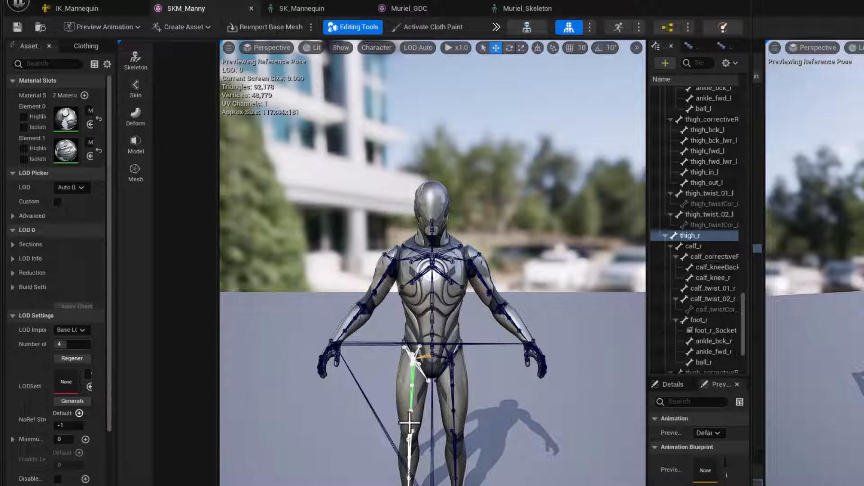
{"action": "left_click", "coordinate": [405, 401]}
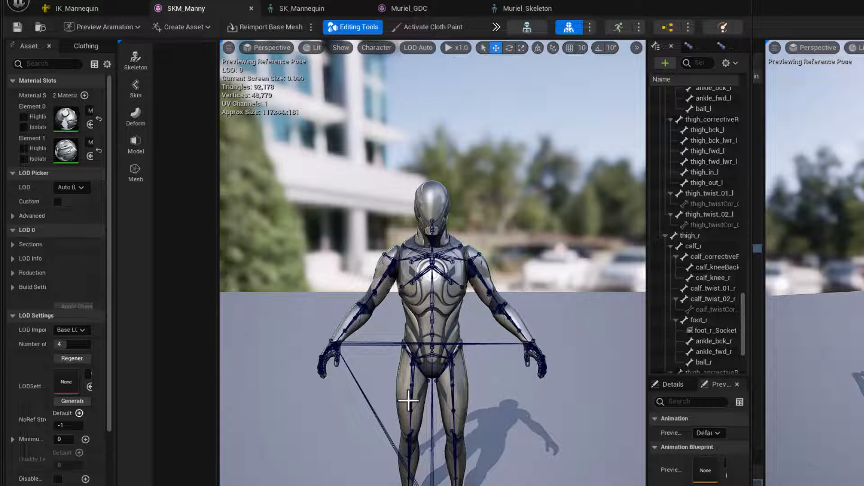
{"action": "left_click", "coordinate": [410, 400]}
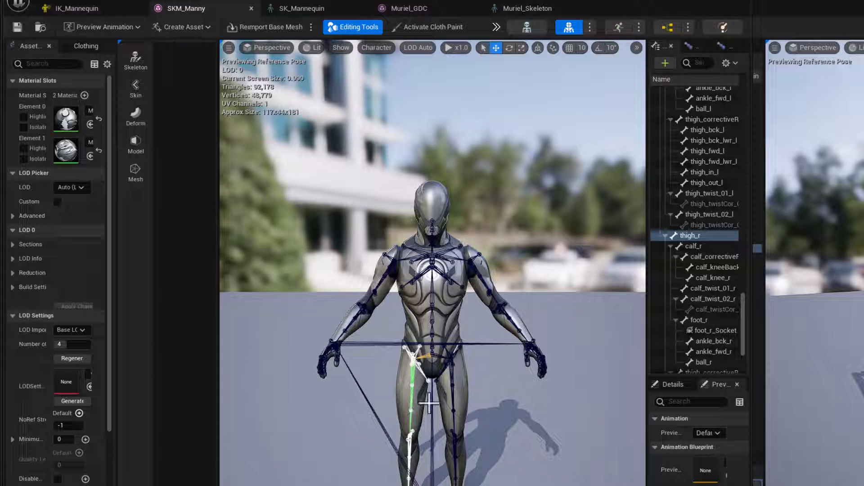
{"action": "key", "text": "e"}
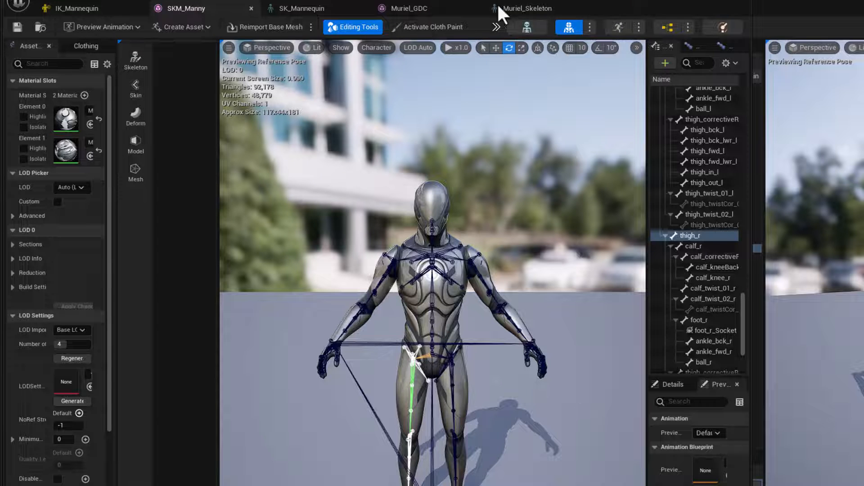
Step: In the mannequin's skeleton, rotate thigh_r about its Z axis to lift the leg forward
{"action": "left_click", "coordinate": [528, 27]}
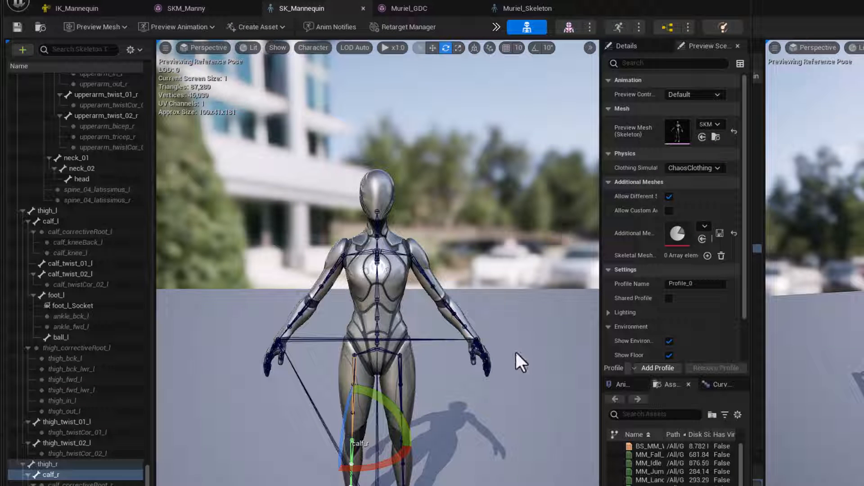
{"action": "left_click", "coordinate": [354, 368]}
{"action": "mouse_move", "coordinate": [347, 350]}
{"action": "left_mouse_down"}
{"action": "mouse_move", "coordinate": [345, 332]}
{"action": "mouse_move", "coordinate": [336, 365]}
{"action": "mouse_move", "coordinate": [346, 334]}
{"action": "left_mouse_up"}
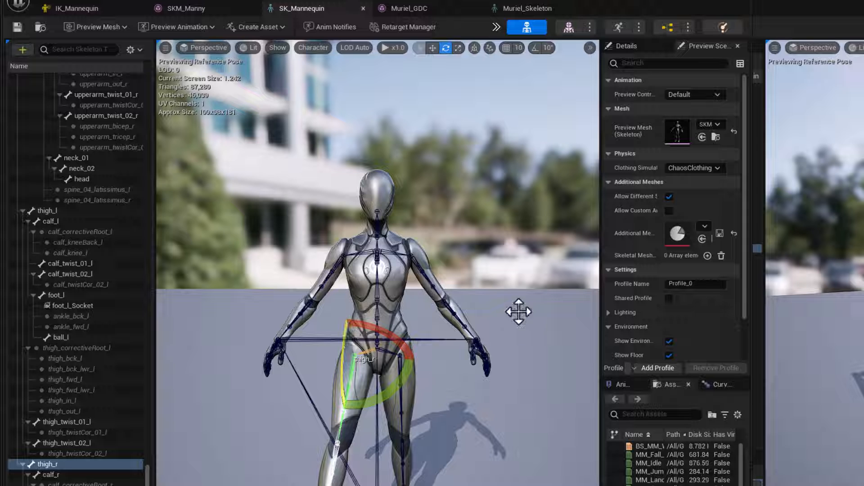
Step: In Muriel's skeleton, select thigh_r and rotate it about its Z axis to test the leg's swing direction
{"action": "left_click", "coordinate": [514, 10]}
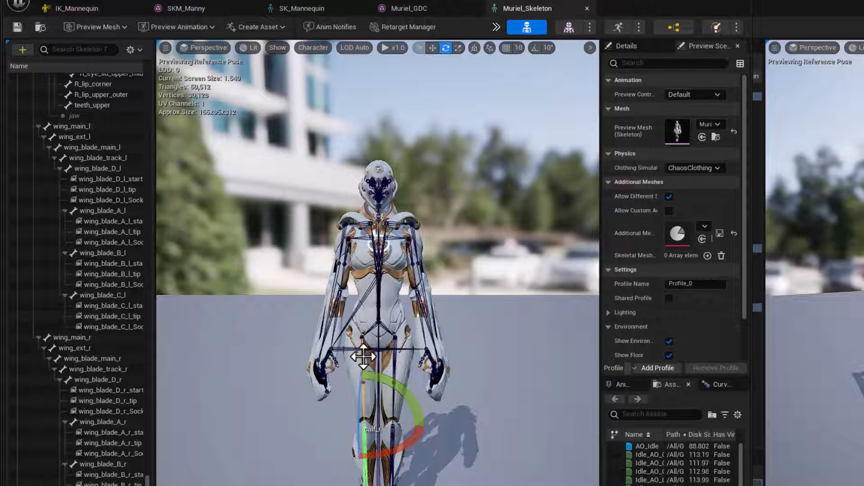
{"action": "left_click", "coordinate": [362, 332]}
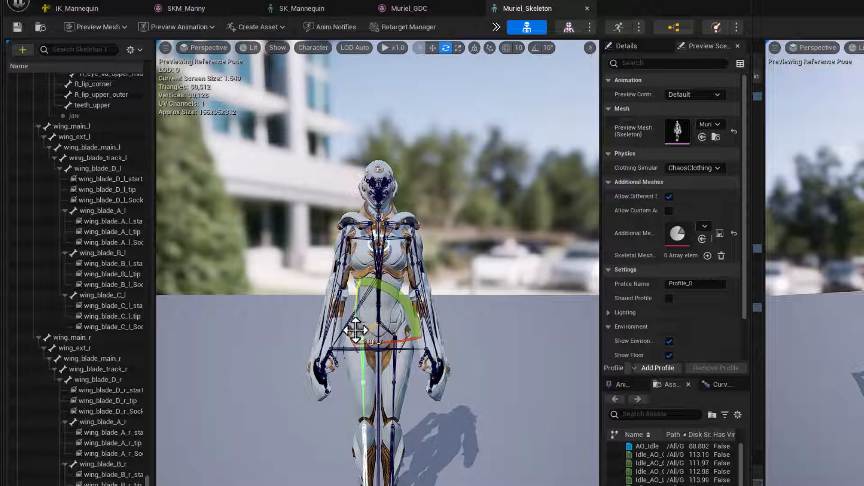
{"action": "left_click_drag", "start_coordinate": [355, 331], "coordinate": [398, 423]}
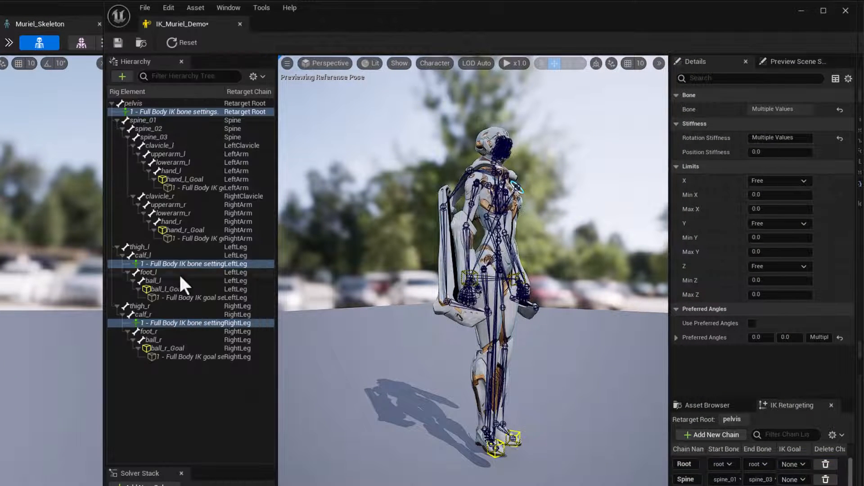
Step: In IK_Muriel_Demo, add Full Body IK bone settings to thigh_l and set its Z preferred angle to -90
{"action": "left_click", "coordinate": [153, 247]}
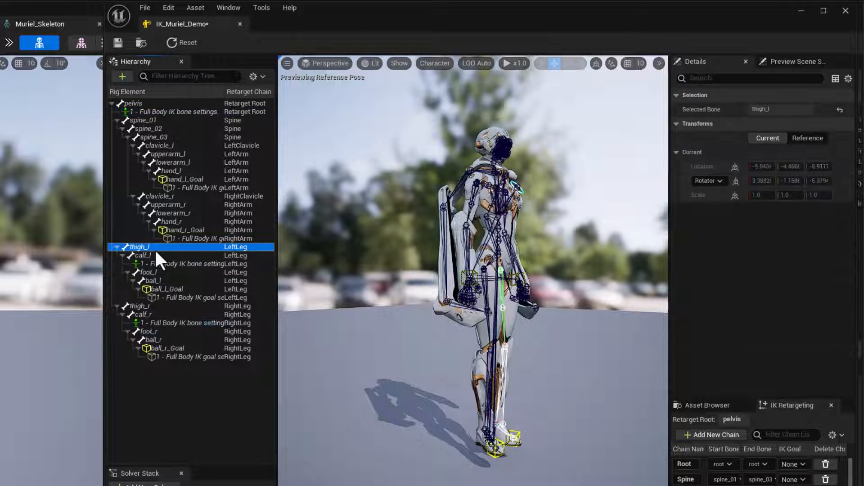
{"action": "right_click", "coordinate": [155, 245]}
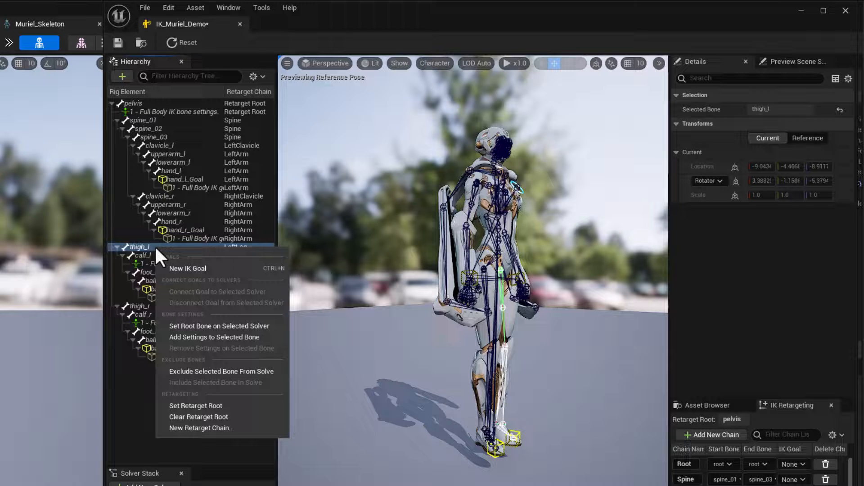
{"action": "left_click", "coordinate": [182, 335]}
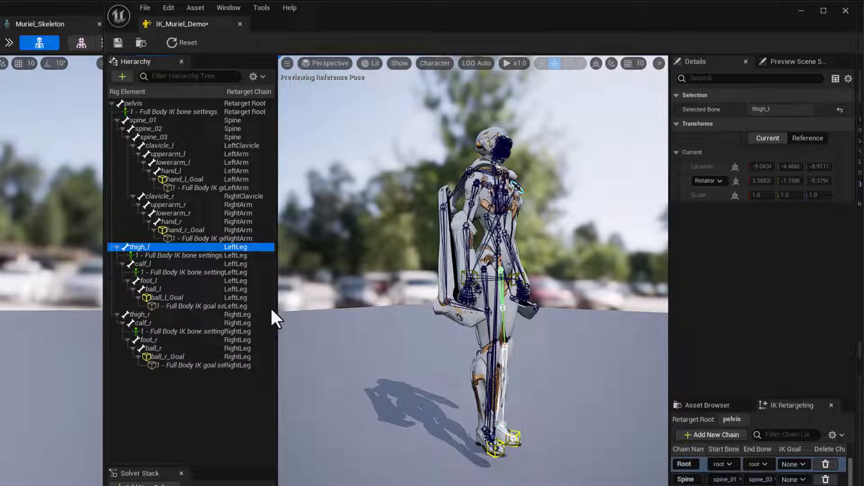
{"action": "left_click", "coordinate": [186, 256]}
{"action": "left_click", "coordinate": [817, 337]}
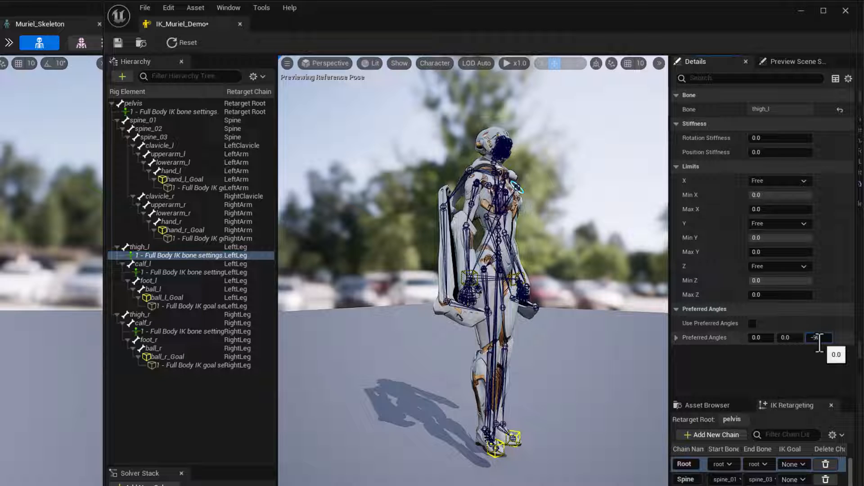
Step: Add Full Body IK bone settings to Muriel's thigh_r bone
{"action": "left_click", "coordinate": [145, 315]}
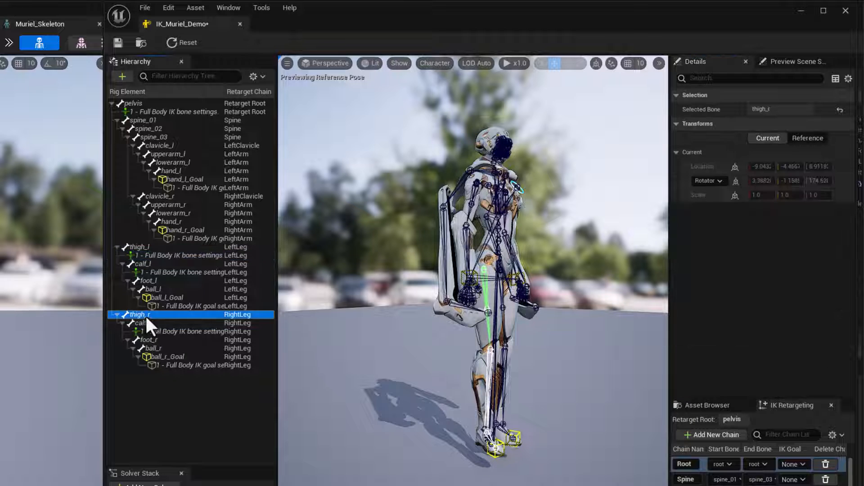
{"action": "right_click", "coordinate": [146, 314]}
{"action": "left_click", "coordinate": [195, 407]}
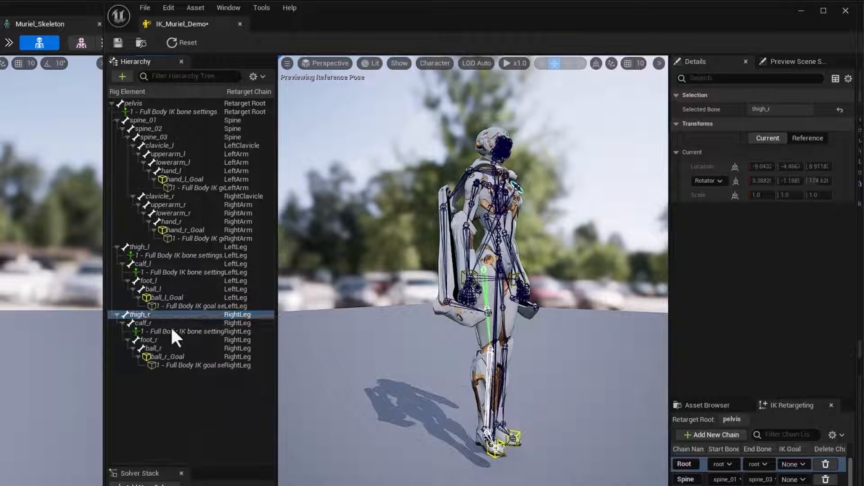
Step: Enter the Z preferred angle in thigh_r's Full Body IK bone settings and raise the ball_r goal to test the leg bend
{"action": "left_click", "coordinate": [169, 323]}
{"action": "left_click", "coordinate": [821, 338]}
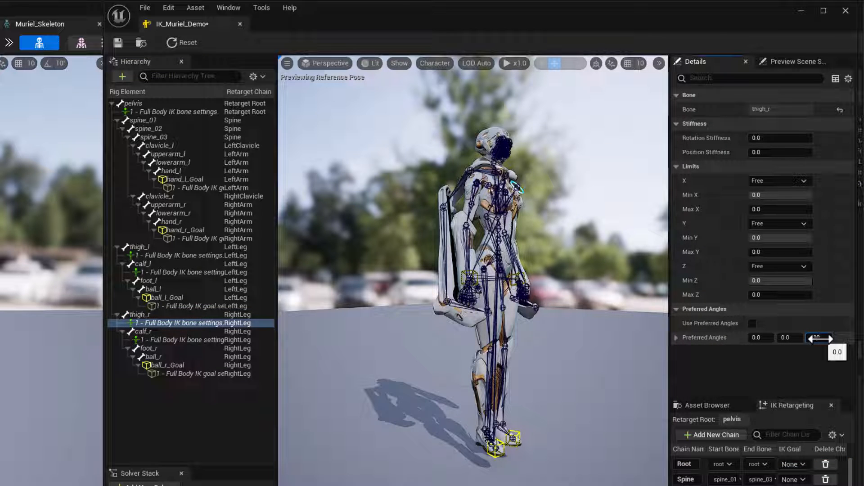
{"action": "left_click", "coordinate": [495, 446]}
{"action": "left_click_drag", "start_coordinate": [497, 426], "coordinate": [478, 352]}
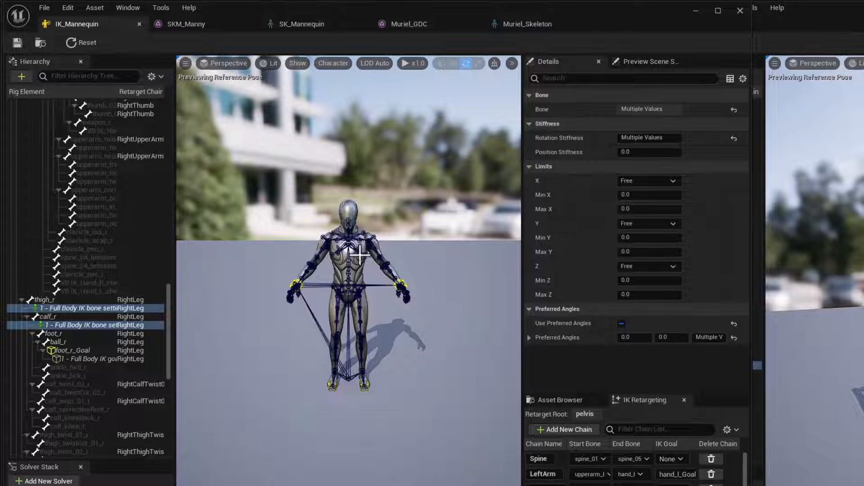
Step: In IK_Mannequin, hide unaffected bones in the hierarchy and inspect spine_01's Full Body IK bone settings
{"action": "left_click_drag", "start_coordinate": [169, 299], "coordinate": [182, 106]}
{"action": "left_click", "coordinate": [157, 76]}
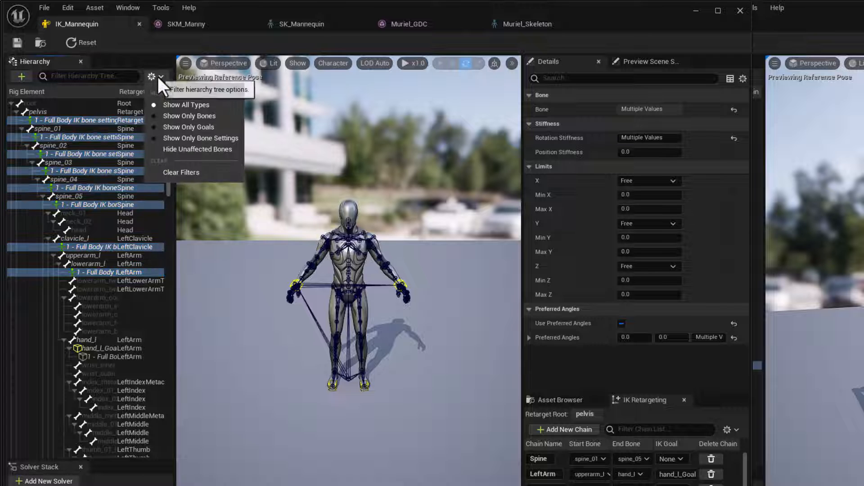
{"action": "left_click", "coordinate": [174, 150]}
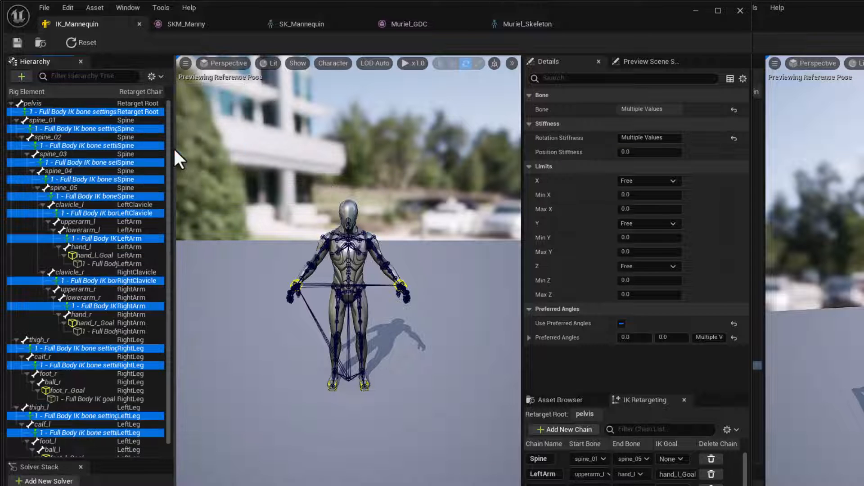
{"action": "left_click", "coordinate": [113, 255]}
{"action": "scroll", "coordinate": [115, 398], "scroll_direction": "down", "scroll_amount": 1}
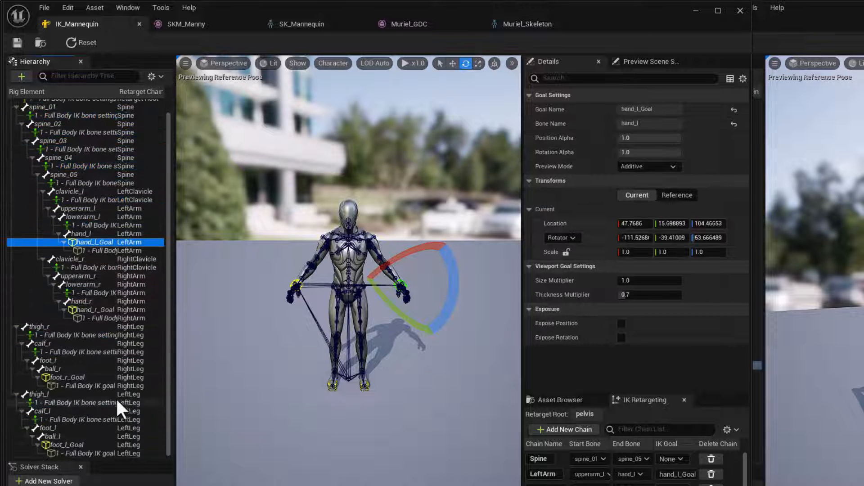
{"action": "scroll", "coordinate": [115, 393], "scroll_direction": "up", "scroll_amount": 1}
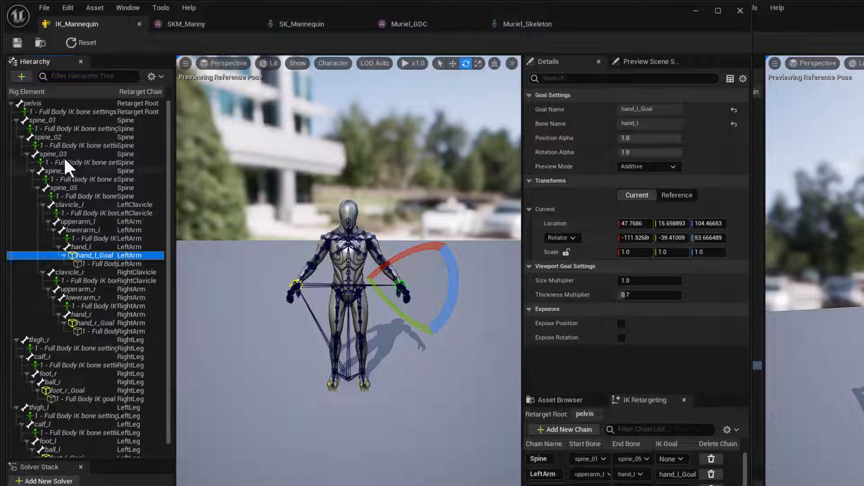
{"action": "left_click", "coordinate": [49, 129]}
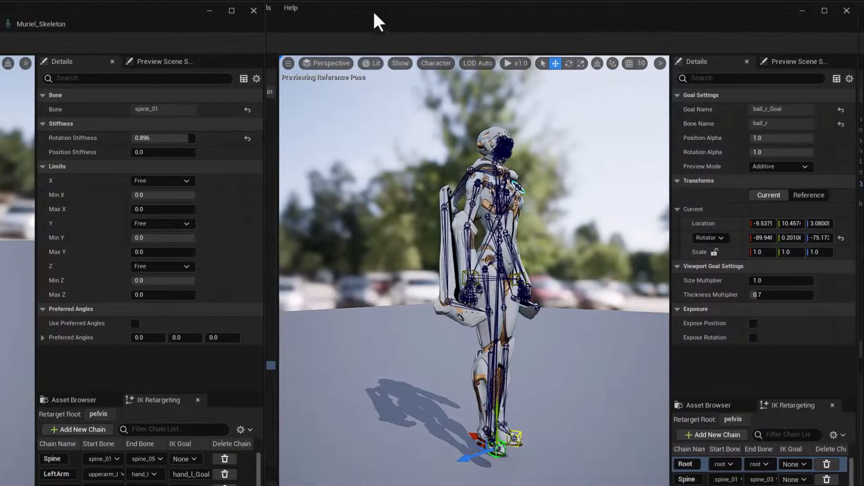
Step: In IK_Muriel_Demo, add Full Body IK bone settings to spine_01 and set its rotation stiffness to 0.9
{"action": "left_click", "coordinate": [374, 15]}
{"action": "left_click", "coordinate": [139, 120]}
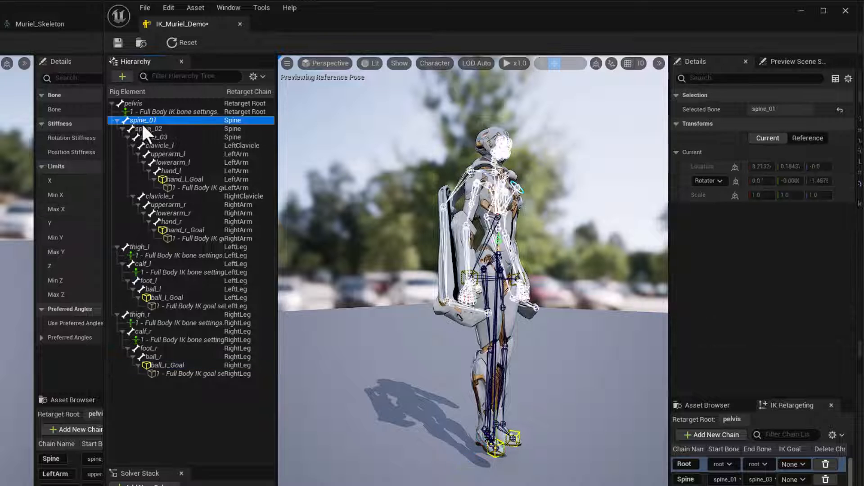
{"action": "right_click", "coordinate": [142, 123]}
{"action": "left_click", "coordinate": [186, 212]}
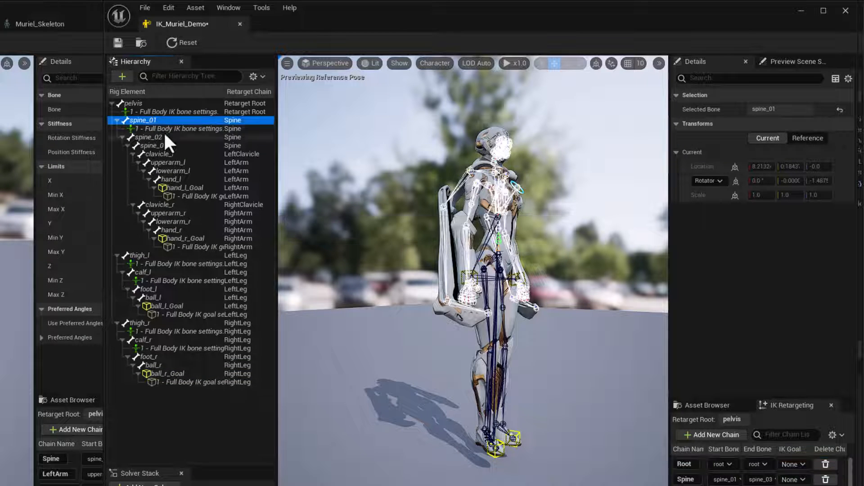
{"action": "left_click", "coordinate": [163, 130]}
{"action": "left_click", "coordinate": [762, 140]}
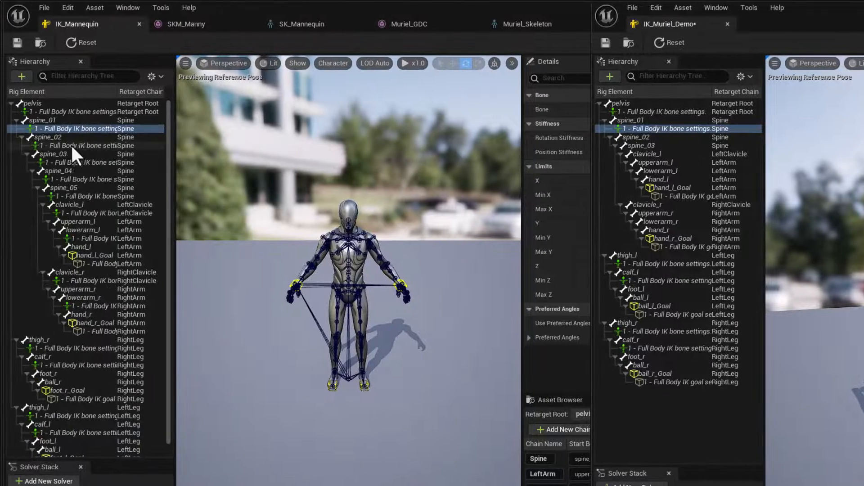
Step: In IK_Mannequin, compare the rotation stiffness in the bone settings of spine_02, spine_03 and spine_04
{"action": "left_click", "coordinate": [51, 143]}
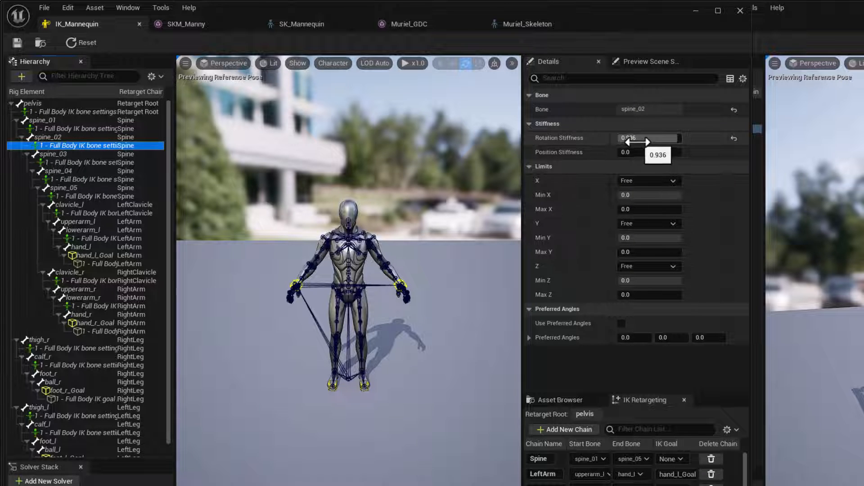
{"action": "left_click", "coordinate": [63, 162]}
{"action": "left_click", "coordinate": [67, 178]}
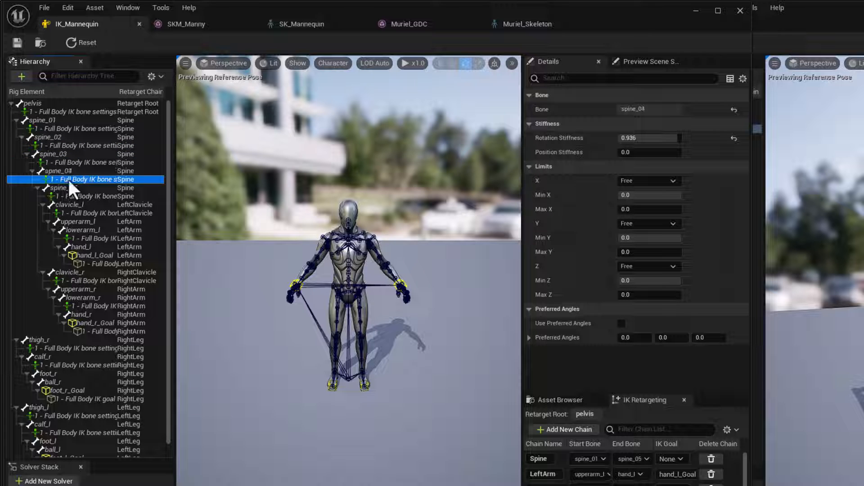
{"action": "left_click", "coordinate": [65, 162]}
{"action": "left_click", "coordinate": [73, 147]}
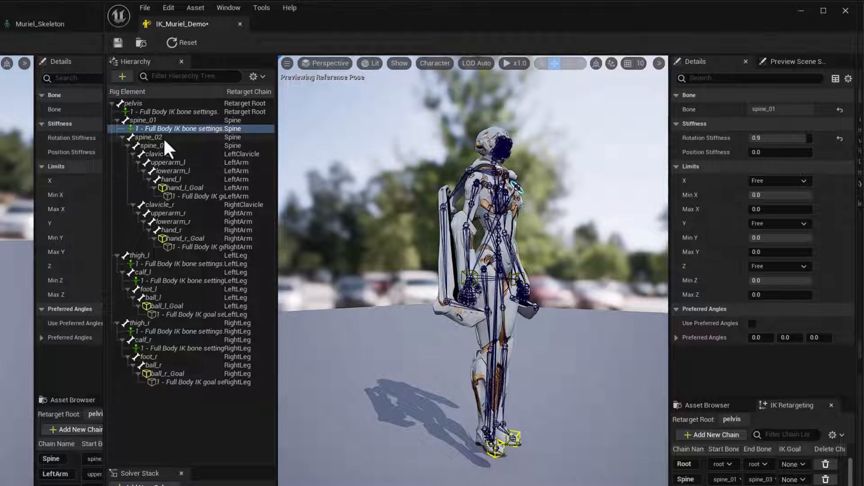
Step: In IK_Muriel_Demo, add Full Body IK bone settings to spine_02 and spine_03 together
{"action": "left_click", "coordinate": [164, 138]}
{"action": "left_click", "coordinate": [169, 144], "text": "shift"}
{"action": "right_click", "coordinate": [169, 143]}
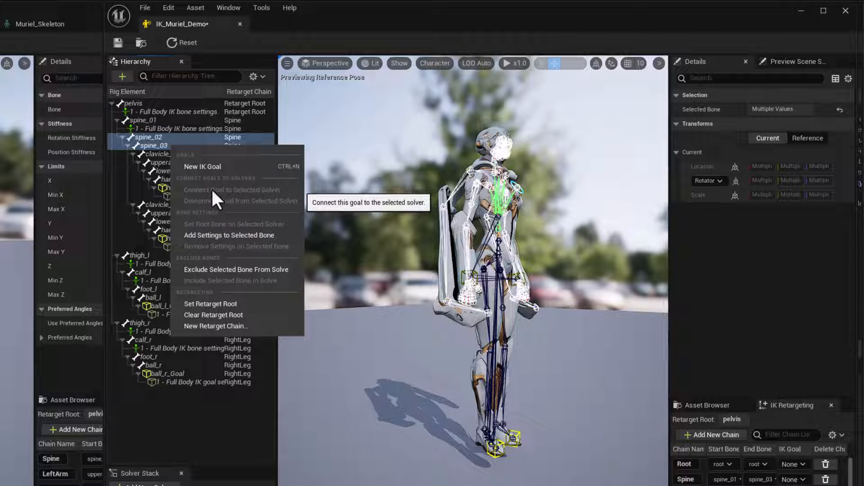
{"action": "left_click", "coordinate": [215, 235]}
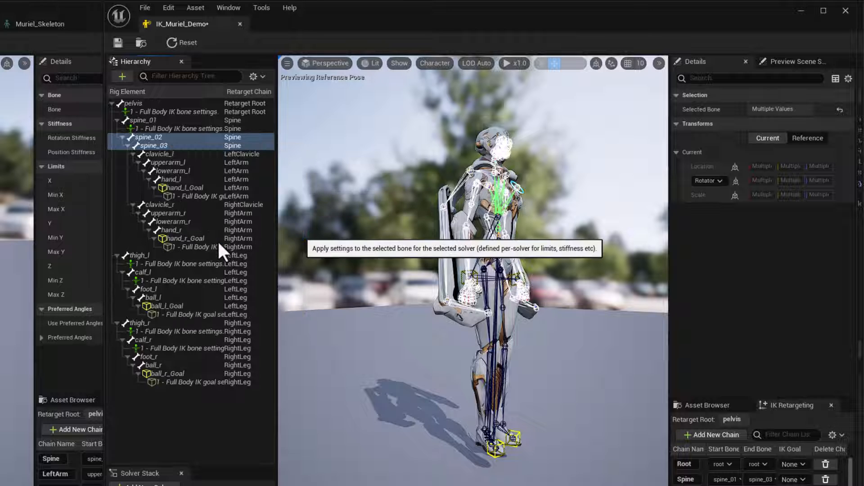
Step: Enter a rotation stiffness for spine_02 and set spine_03's rotation stiffness to 0.95
{"action": "left_click", "coordinate": [190, 138]}
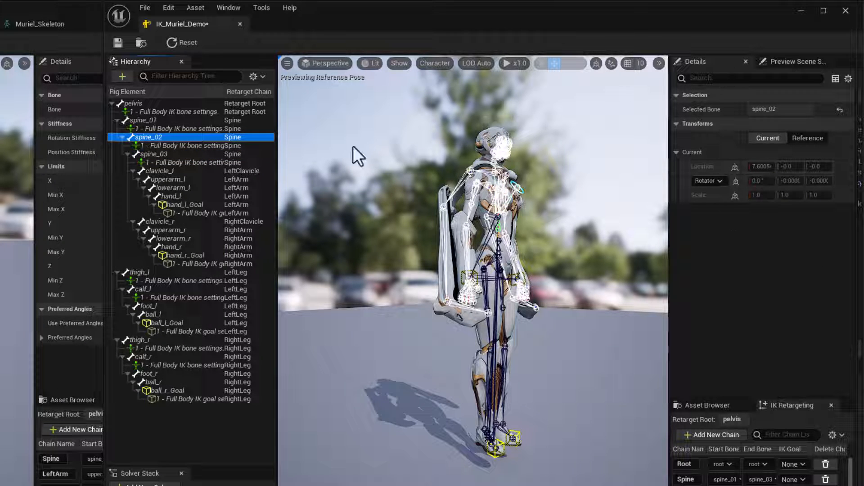
{"action": "left_click", "coordinate": [165, 143]}
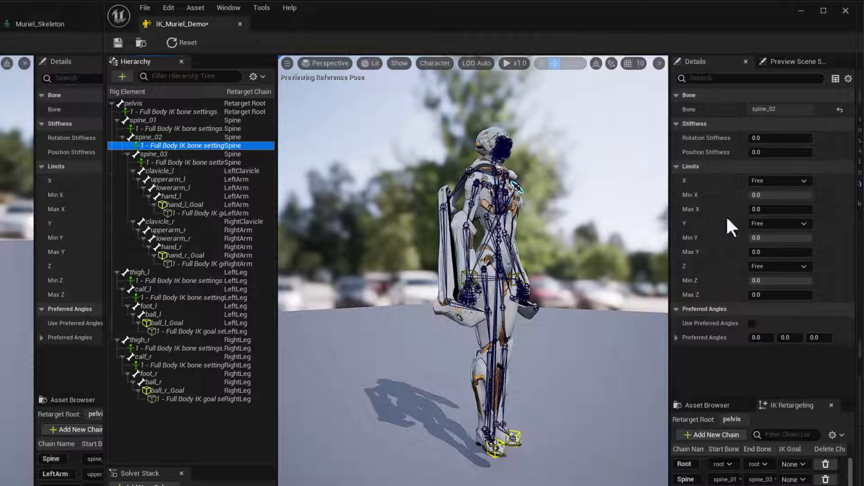
{"action": "left_click", "coordinate": [761, 141]}
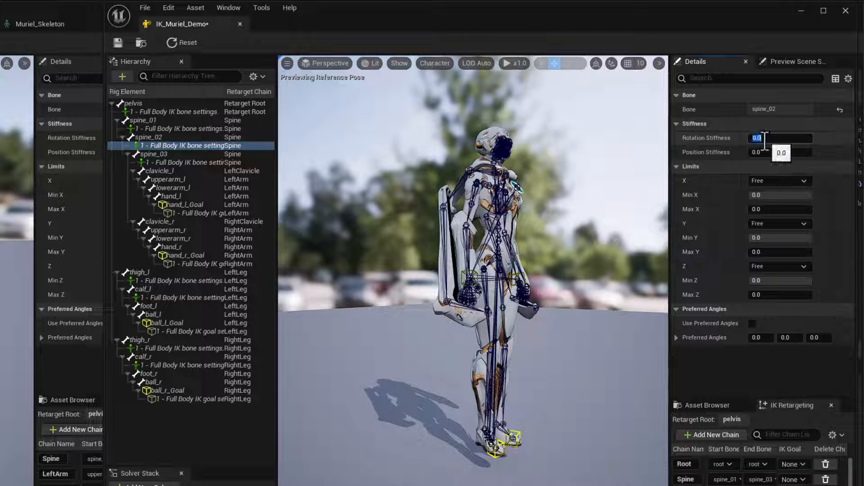
{"action": "key", "text": "Return"}
{"action": "left_click", "coordinate": [203, 163]}
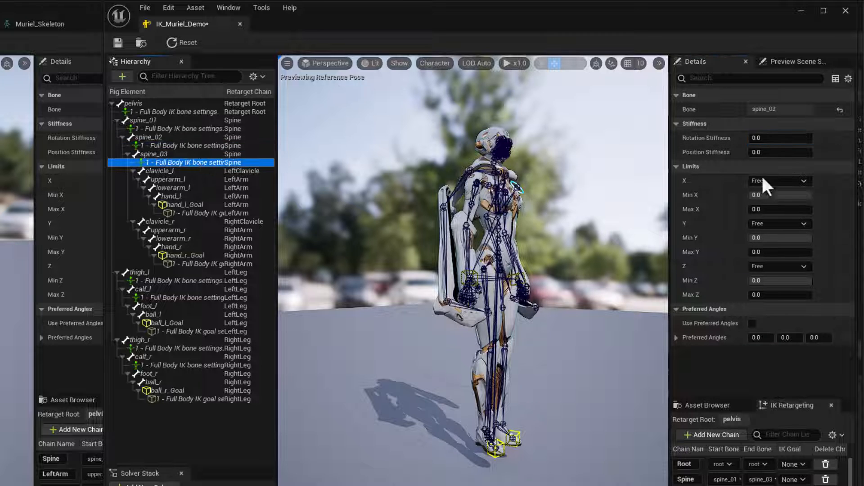
{"action": "left_click", "coordinate": [777, 140]}
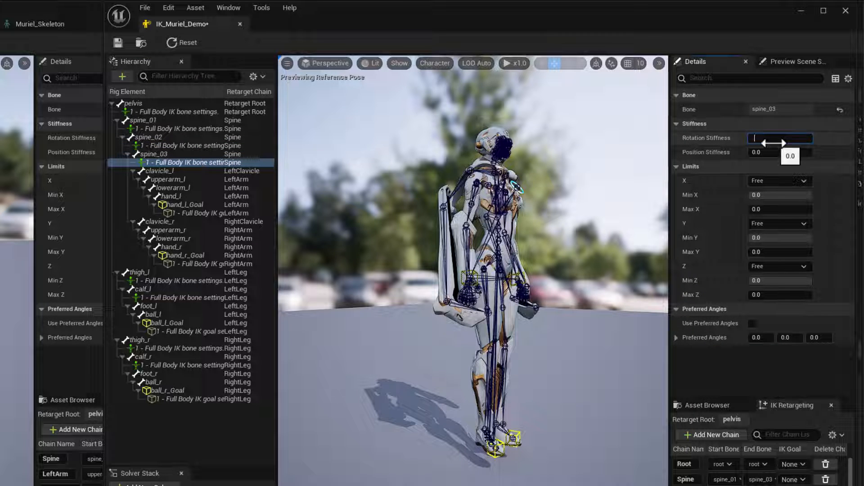
{"action": "type", "text": ".95"}
{"action": "key", "text": "Return"}
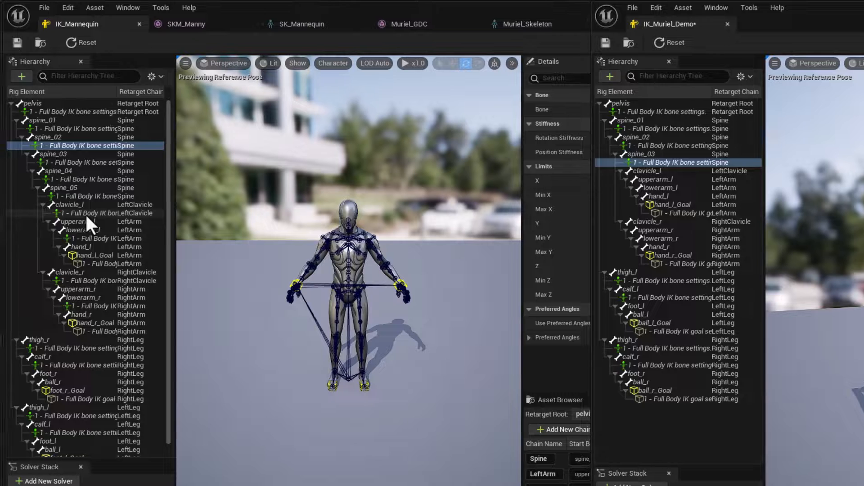
Step: Check the mannequin's clavicle_l bone settings, and add Full Body IK bone settings to Muriel's clavicle_l and clavicle_r
{"action": "left_click", "coordinate": [85, 213]}
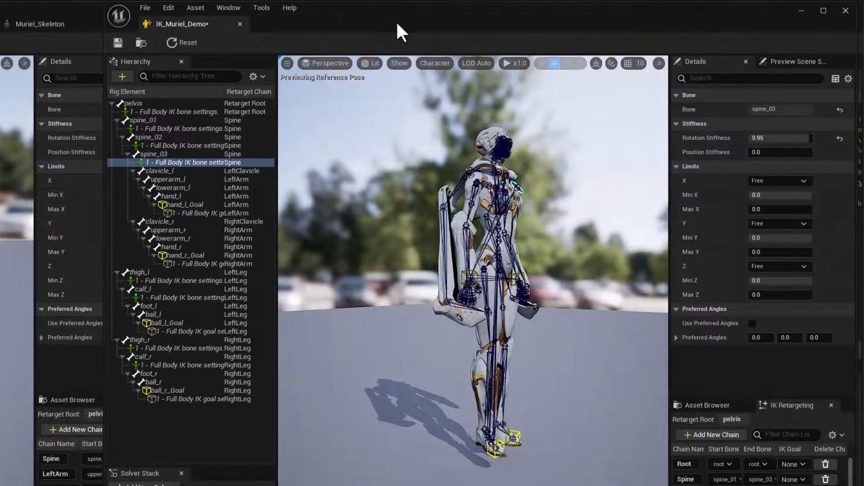
{"action": "left_click", "coordinate": [161, 171]}
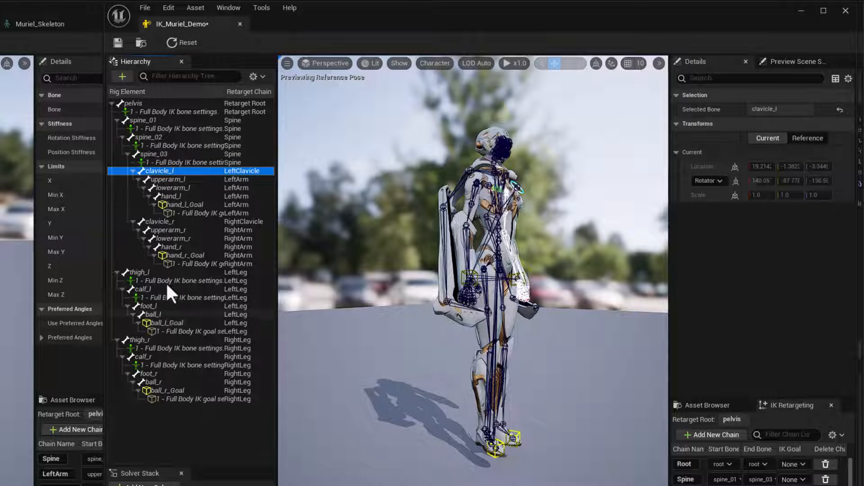
{"action": "left_click", "coordinate": [169, 221], "text": "ctrl"}
{"action": "right_click", "coordinate": [169, 221]}
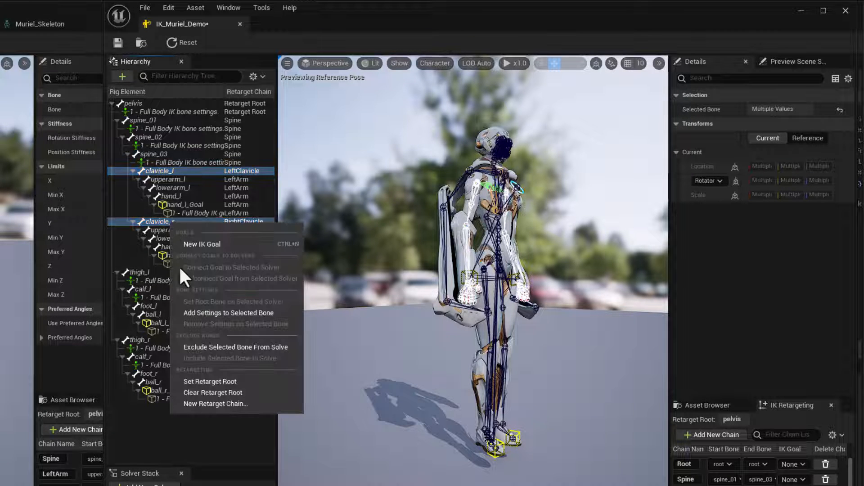
{"action": "left_click", "coordinate": [196, 310]}
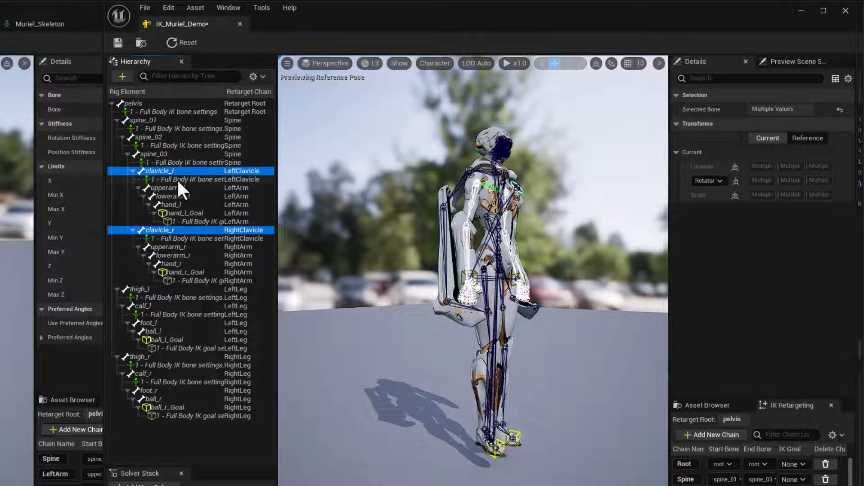
Step: Set the rotation stiffness of clavicle_l and clavicle_r to 1.0
{"action": "left_click", "coordinate": [177, 179]}
{"action": "left_click_drag", "start_coordinate": [763, 138], "coordinate": [813, 139]}
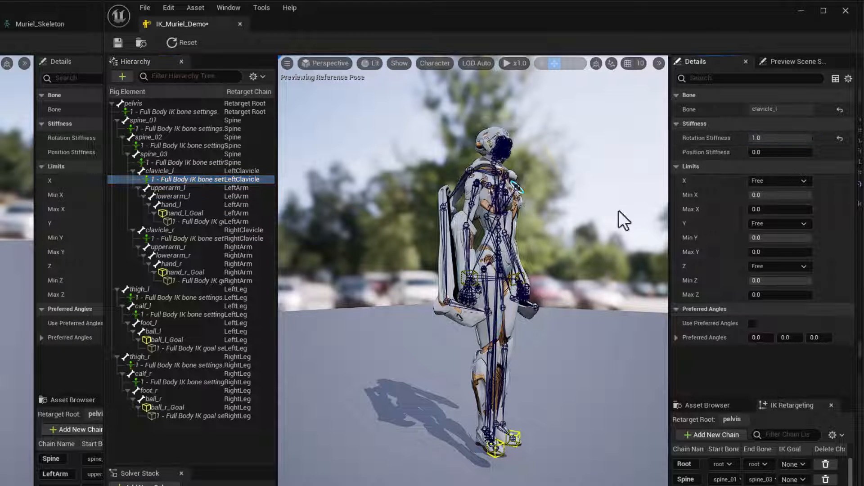
{"action": "left_click", "coordinate": [180, 239]}
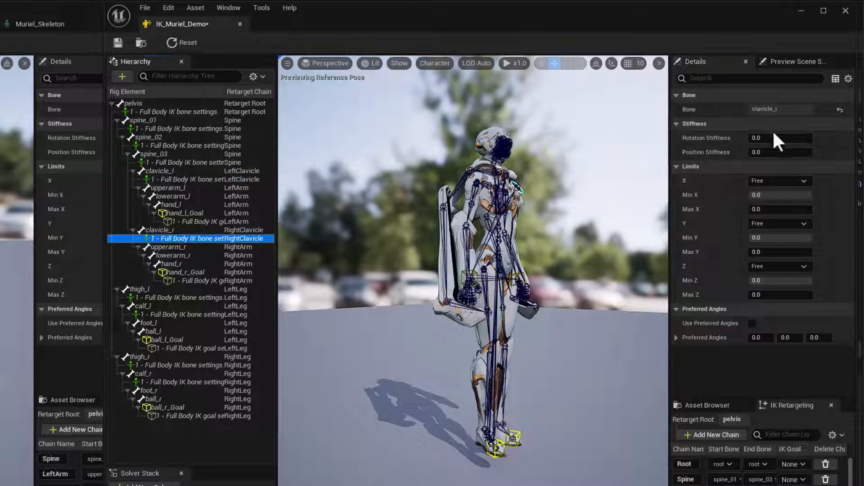
{"action": "left_click_drag", "start_coordinate": [775, 139], "coordinate": [813, 138]}
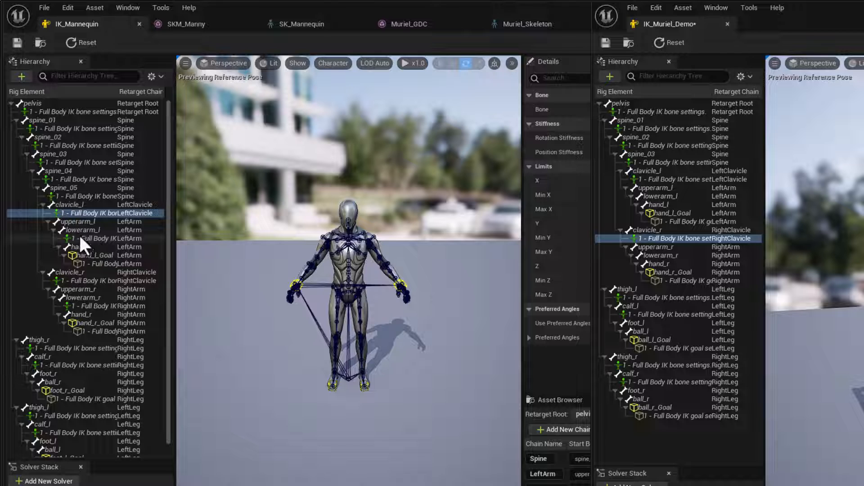
Step: Check the mannequin's lowerarm_r preferred angles, and rotate lowerarm_r about its Z axis in Muriel_Skeleton to test the elbow's bend direction
{"action": "left_click", "coordinate": [93, 307]}
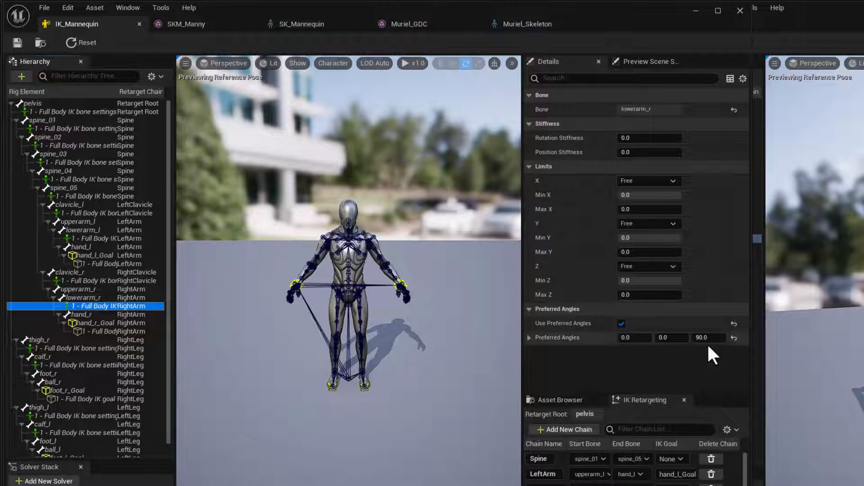
{"action": "left_click", "coordinate": [531, 27]}
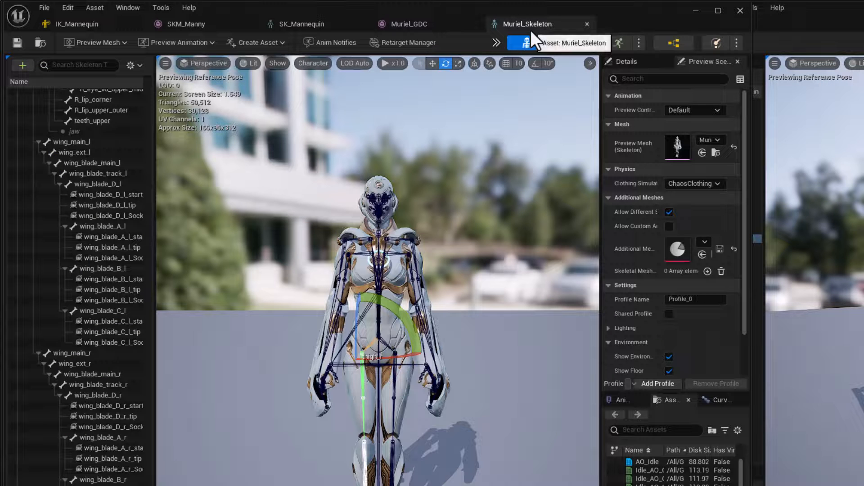
{"action": "left_click", "coordinate": [334, 344]}
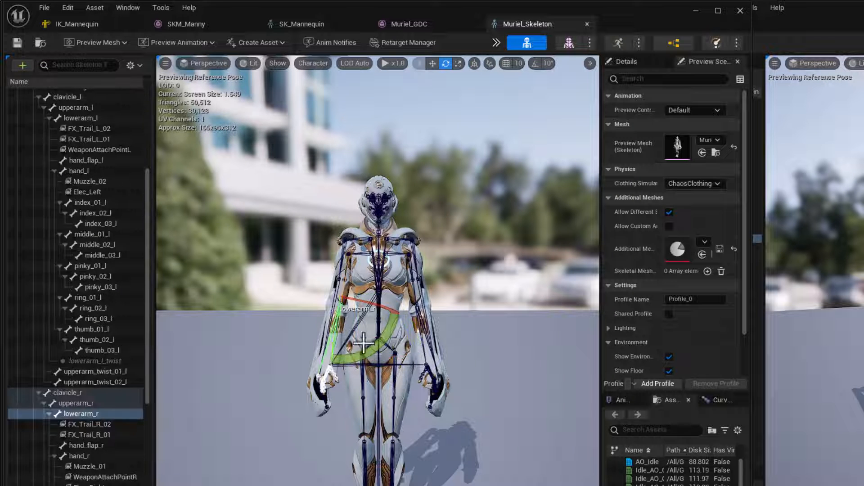
{"action": "left_click_drag", "start_coordinate": [518, 323], "coordinate": [630, 320], "text": "alt"}
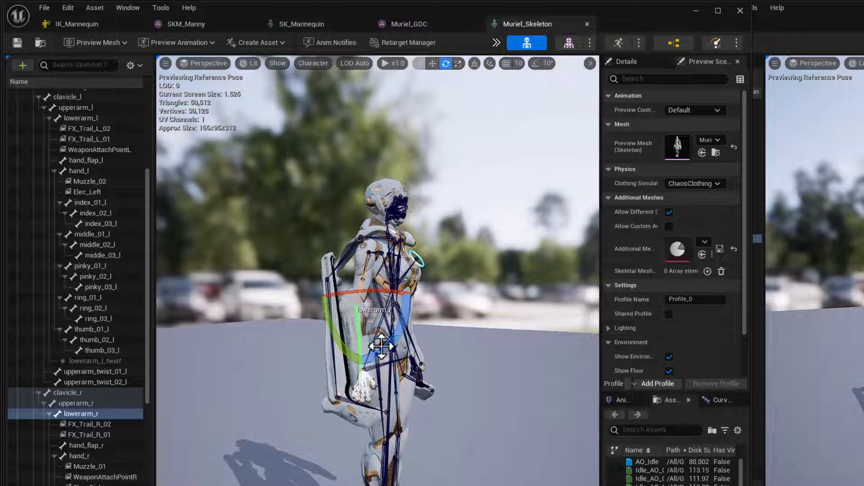
{"action": "left_click_drag", "start_coordinate": [398, 339], "coordinate": [515, 317]}
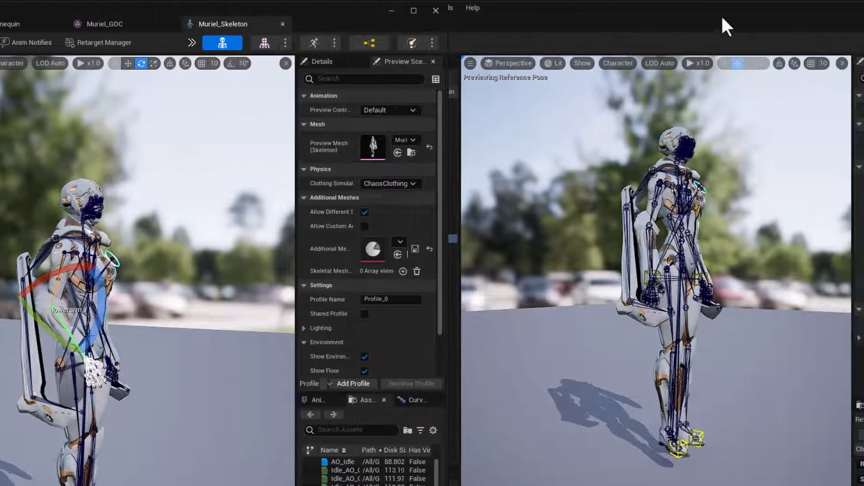
Step: In IK_Muriel_Demo, add Full Body IK bone settings to the lowerarm_l and lowerarm_r bones
{"action": "left_click", "coordinate": [721, 15]}
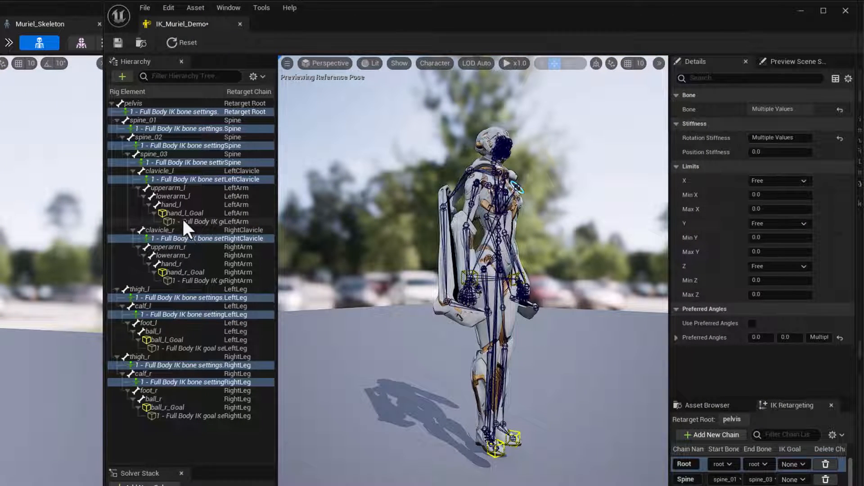
{"action": "left_click", "coordinate": [180, 197]}
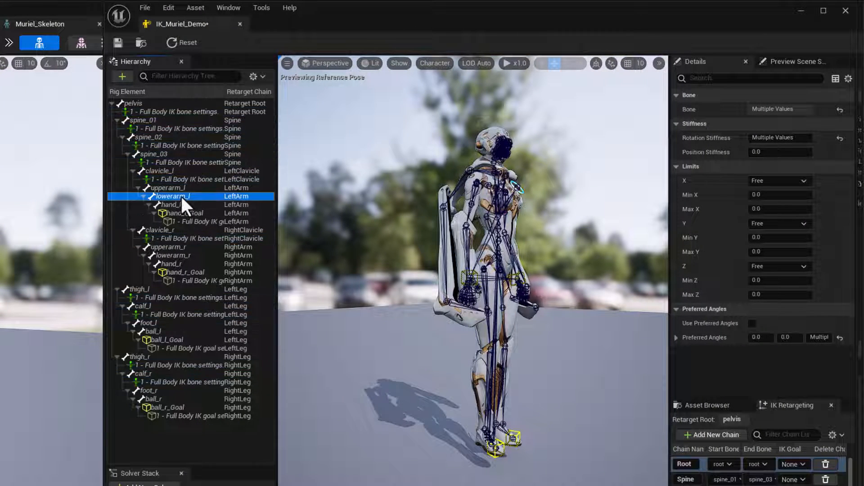
{"action": "left_click", "coordinate": [187, 255], "text": "ctrl"}
{"action": "right_click", "coordinate": [187, 255]}
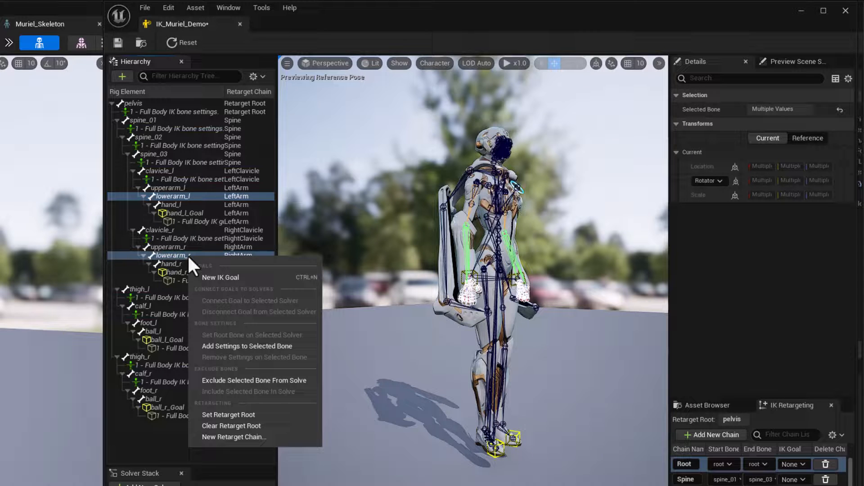
{"action": "left_click", "coordinate": [247, 346]}
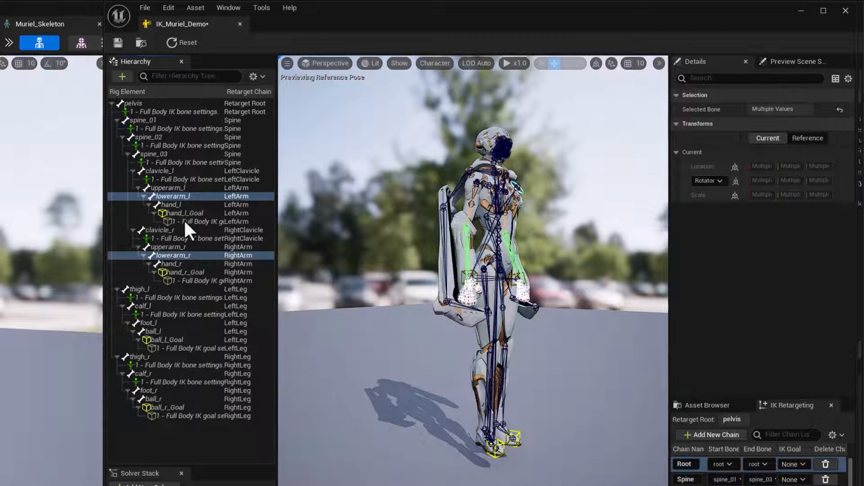
Step: Set the Z preferred angle to 90 in the bone settings of both lowerarm_l and lowerarm_r
{"action": "left_click", "coordinate": [180, 205]}
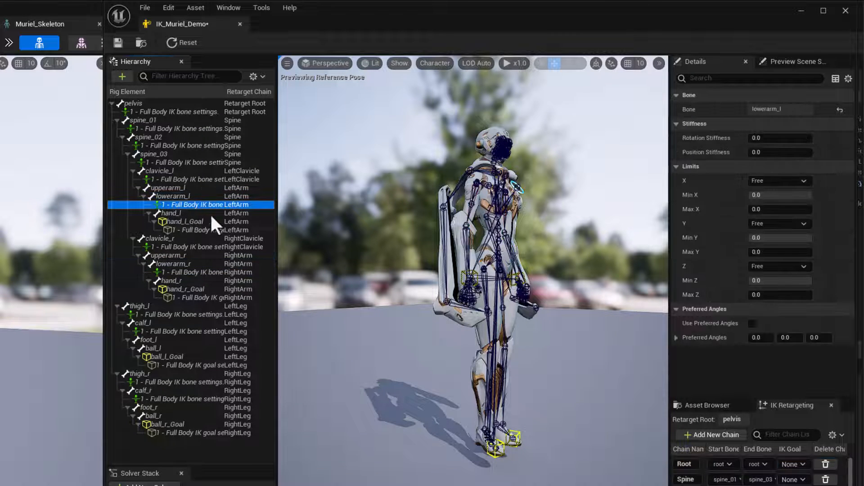
{"action": "left_click", "coordinate": [814, 337]}
{"action": "type", "text": "90"}
{"action": "key", "text": "Return"}
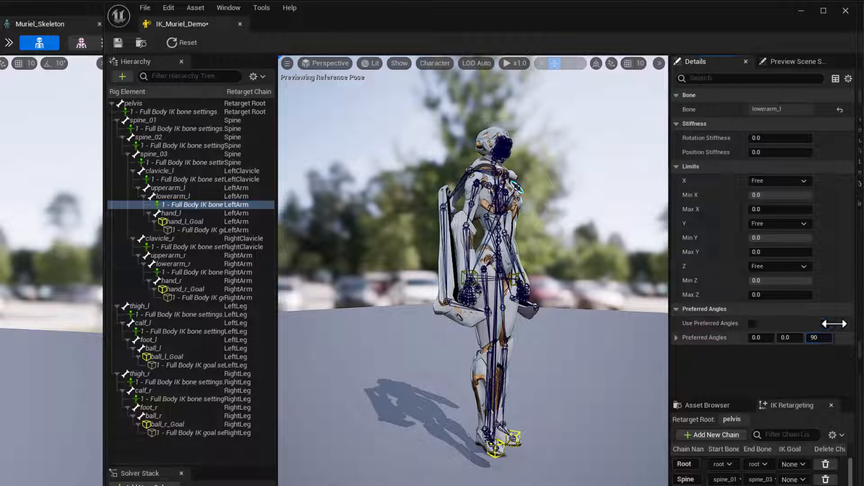
{"action": "left_click", "coordinate": [187, 273]}
{"action": "left_click", "coordinate": [831, 338]}
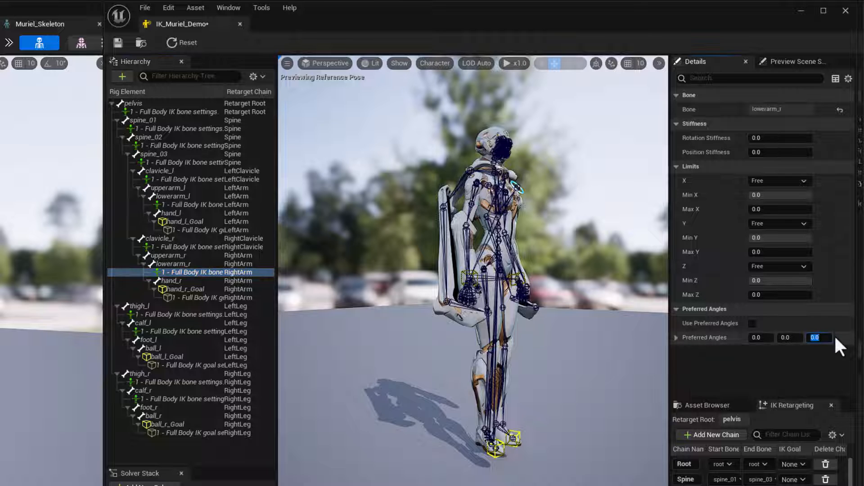
{"action": "type", "text": "90"}
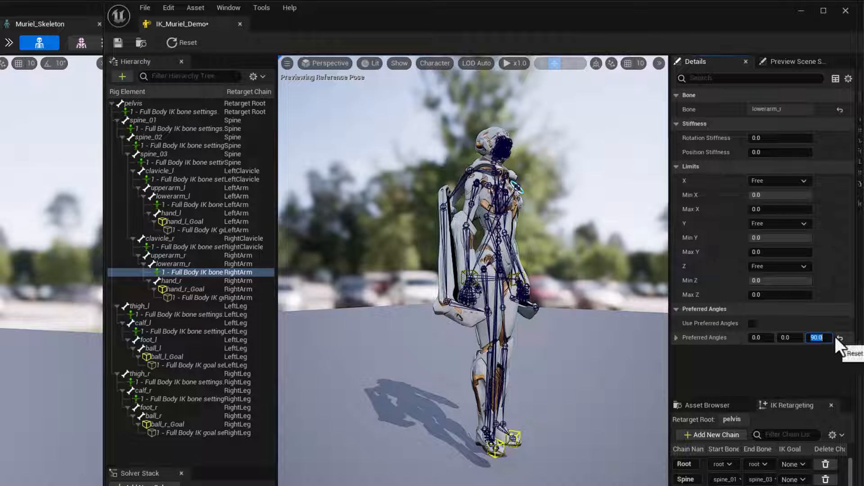
{"action": "key", "text": "Return"}
Step: Test the right elbow and knee bend by raising hand_r_Goal to about 133.5 and ball_r_Goal to about 43.7 in Z
{"action": "left_click_drag", "start_coordinate": [568, 357], "coordinate": [472, 353], "text": "alt"}
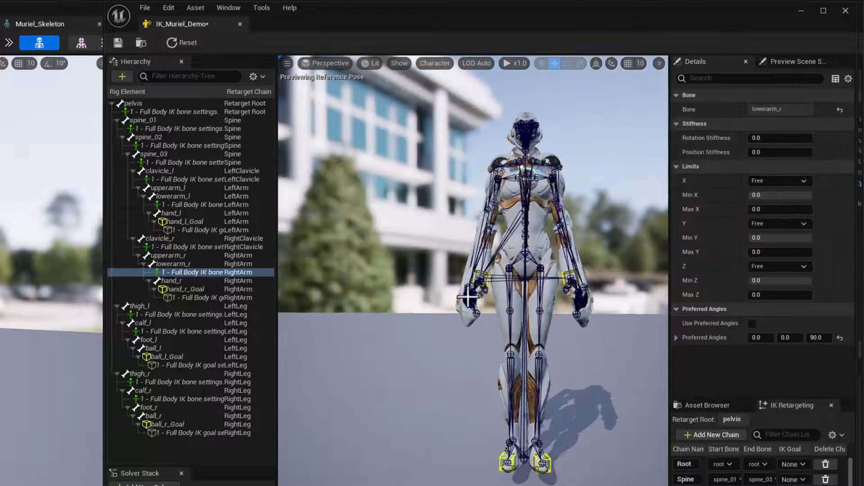
{"action": "left_click", "coordinate": [474, 280]}
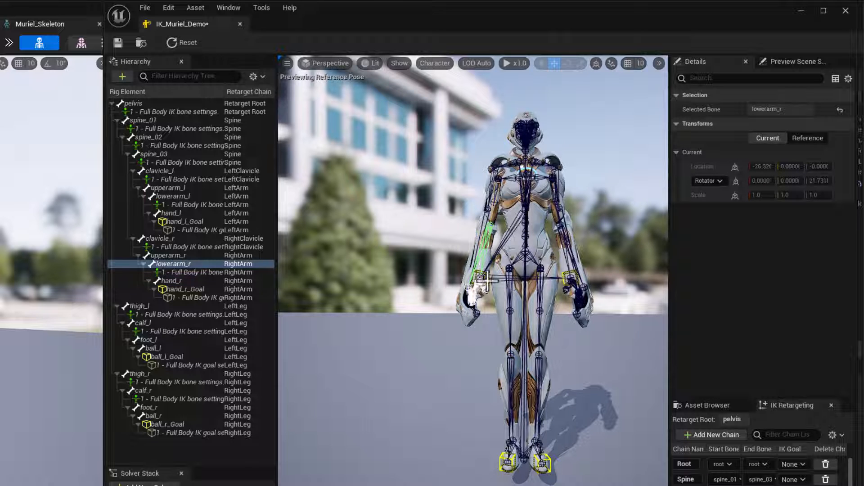
{"action": "left_click", "coordinate": [498, 280]}
{"action": "left_click_drag", "start_coordinate": [500, 281], "coordinate": [503, 222]}
{"action": "left_click_drag", "start_coordinate": [501, 406], "coordinate": [551, 439], "text": "alt"}
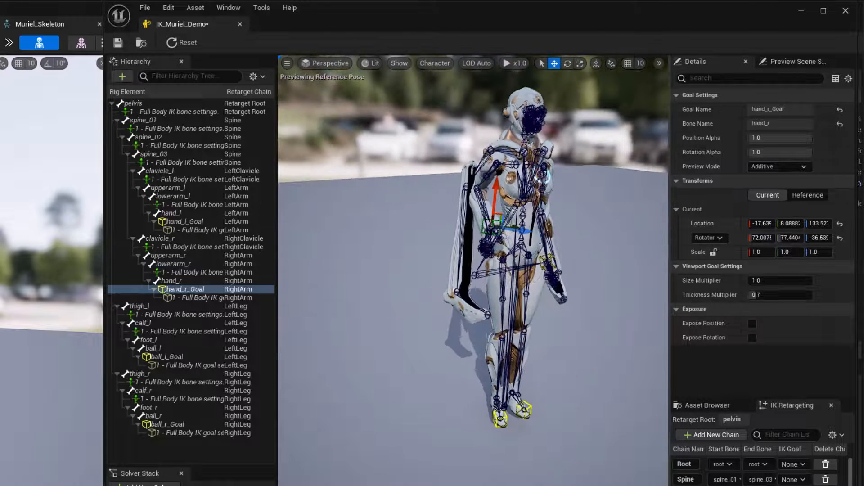
{"action": "left_click", "coordinate": [504, 419]}
{"action": "left_click_drag", "start_coordinate": [498, 405], "coordinate": [498, 335]}
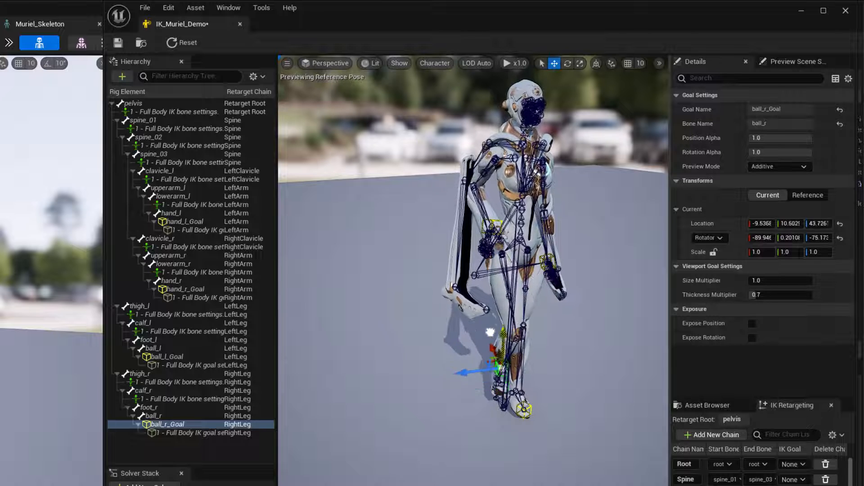
Step: Reset the rig and goals to the initial pose and save IK_Muriel_Demo
{"action": "left_click", "coordinate": [190, 43]}
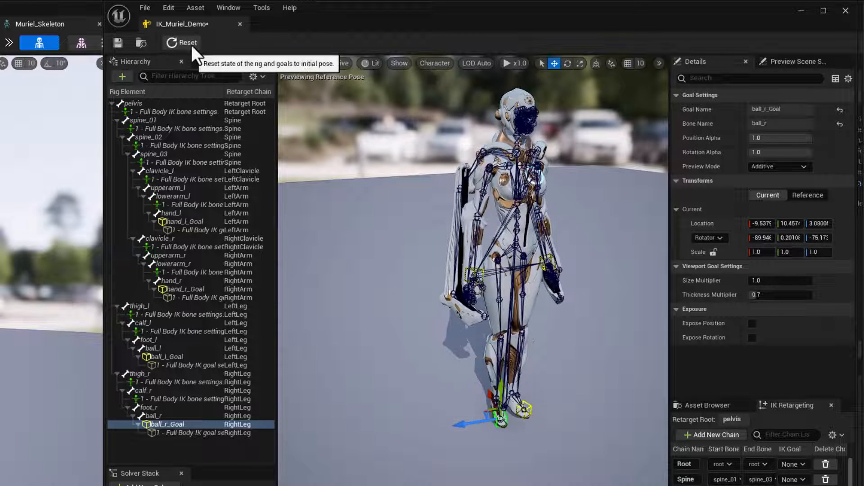
{"action": "left_click", "coordinate": [118, 43]}
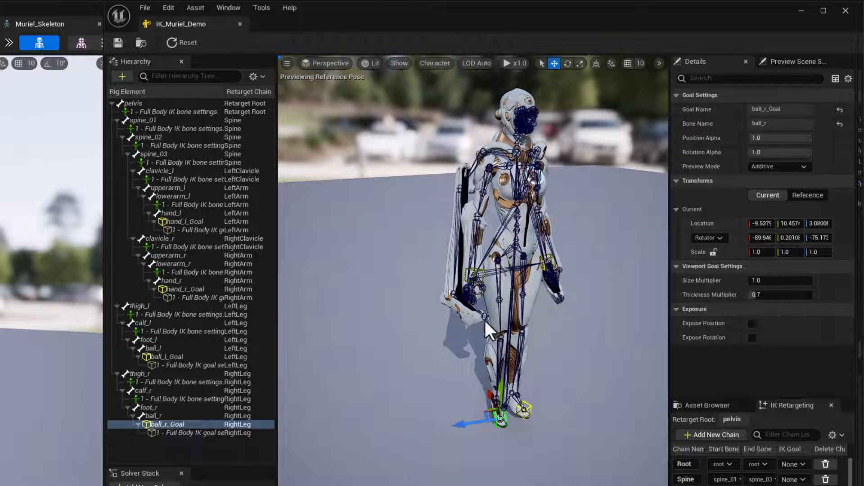